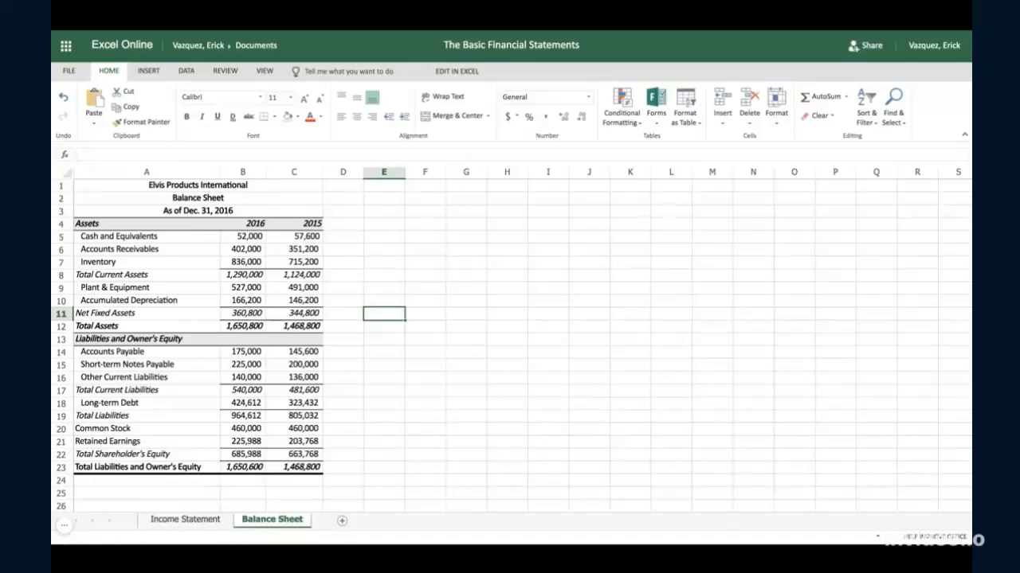
- Check the Income Statement and Balance Sheet worksheets, and add a new blank worksheet after them
click(205, 522)
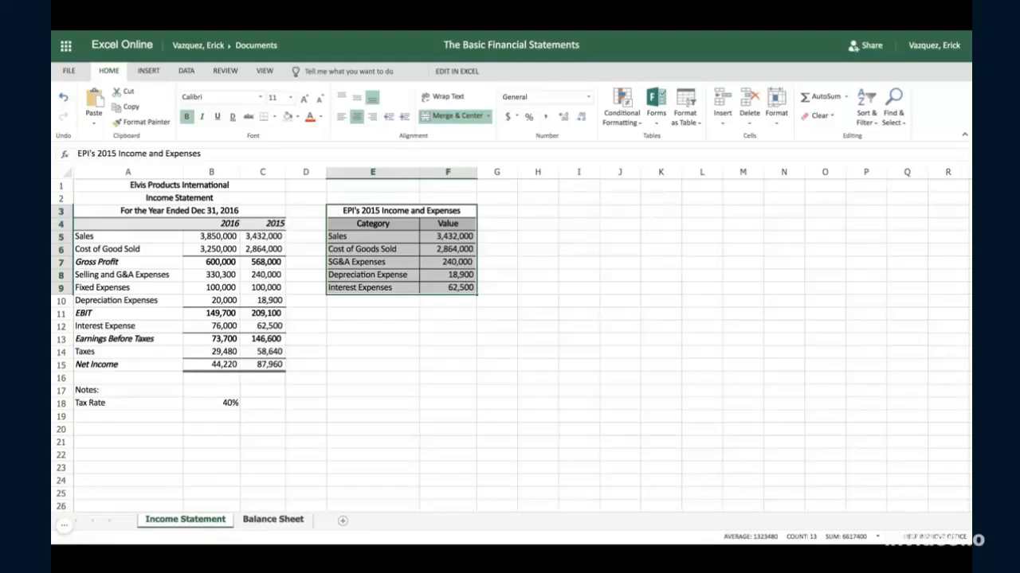
click(273, 521)
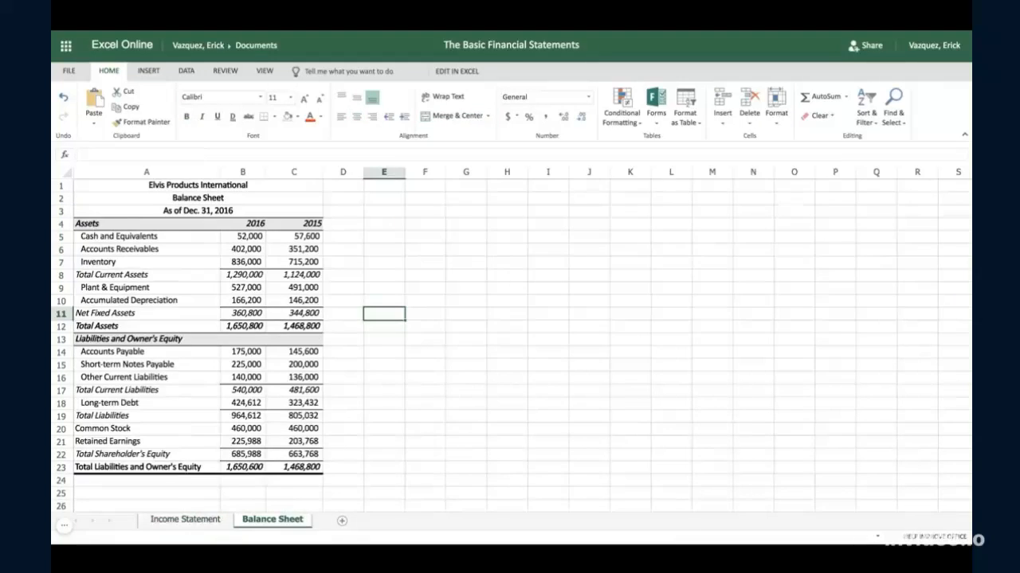
click(342, 520)
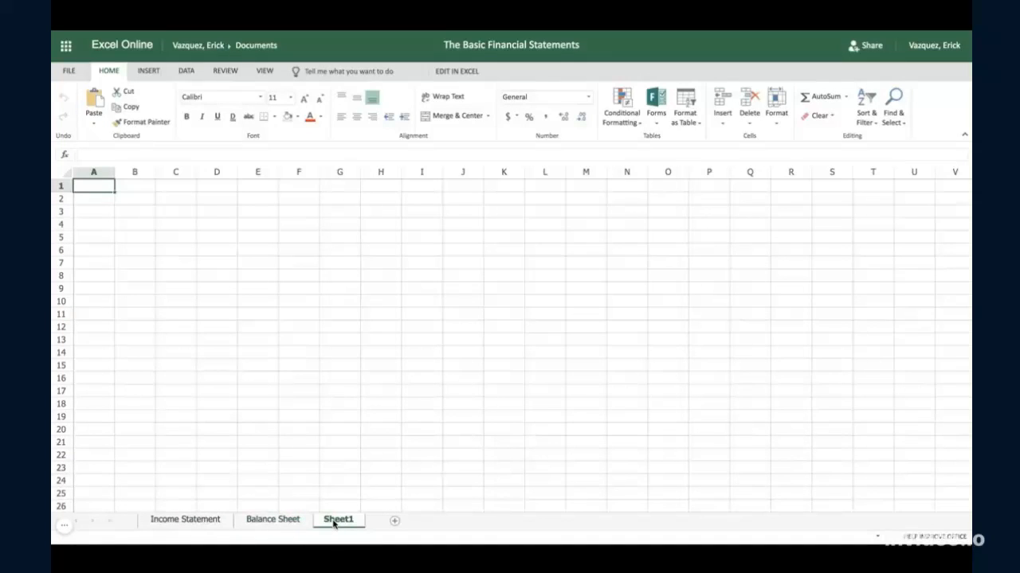
- Enter the company title "Elvis Products Internationl" in cell A1 of the new worksheet, using the existing Balance Sheet as reference
click(284, 520)
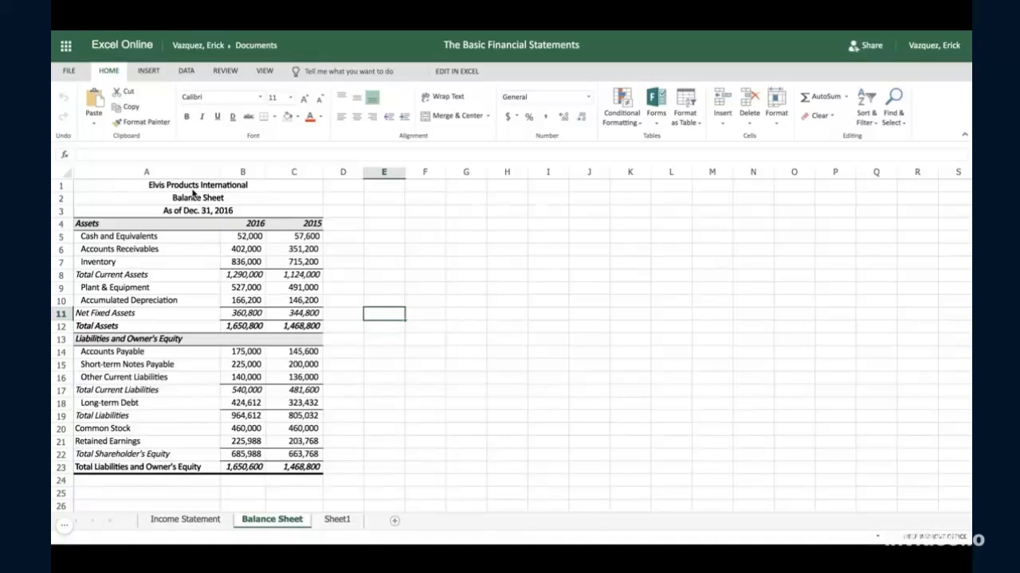
click(339, 520)
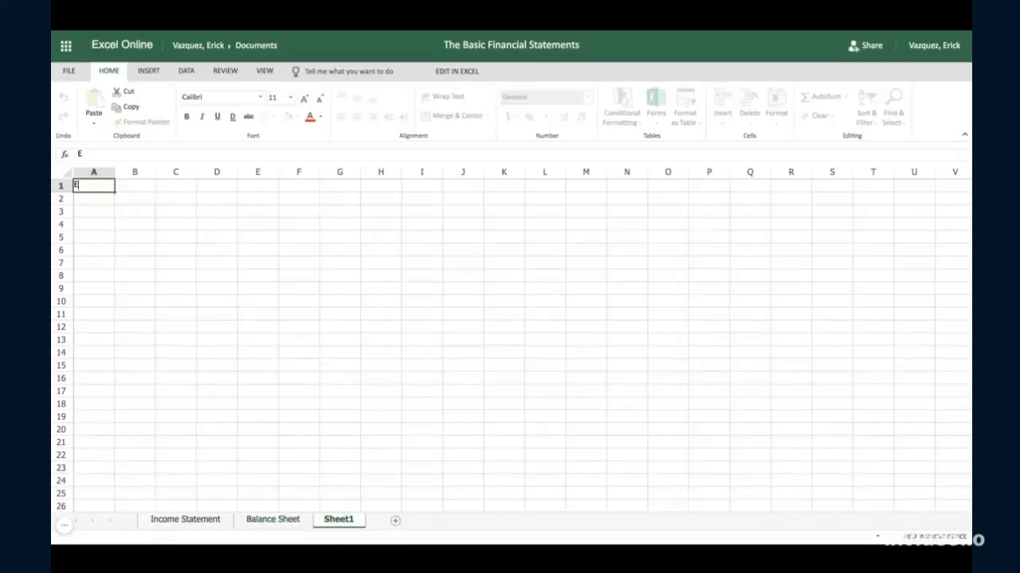
text(Elvis Products Internationl)
key(Return)
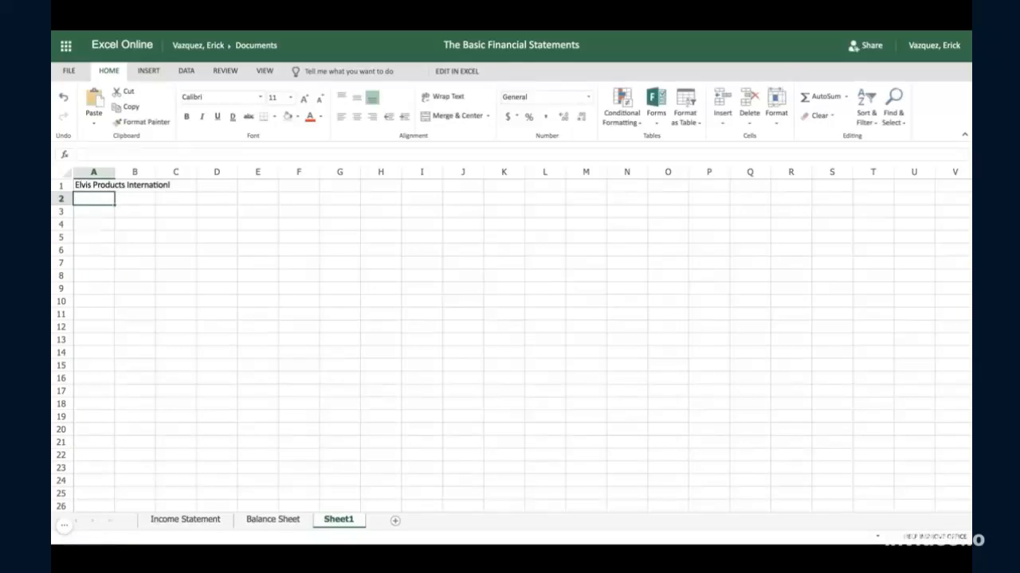
- Enter the statement title "Balance Sheet" in cell A2
text(Balnad)
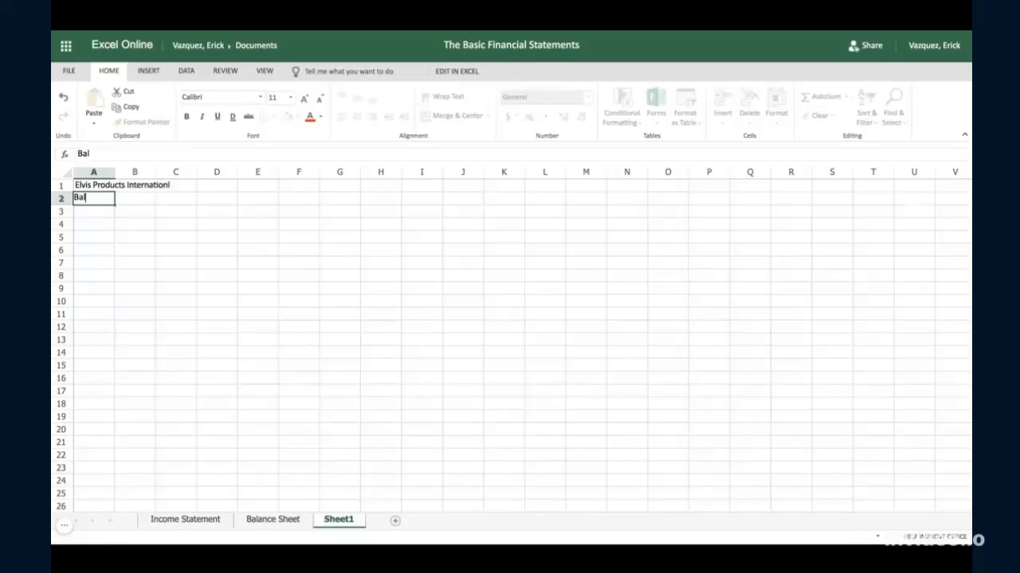
key(BackSpace)
key(BackSpace)
key(BackSpace)
text(ance Sheet)
key(Return)
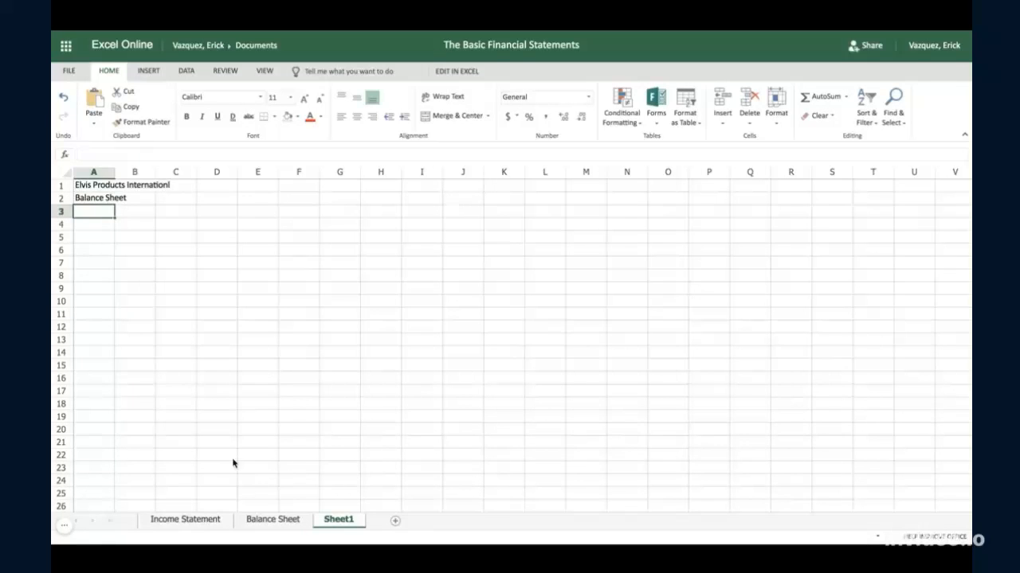
- Check the date line on the existing Balance Sheet and enter "As of Dec. 31, 2016" in cell A3 of the new worksheet
click(273, 519)
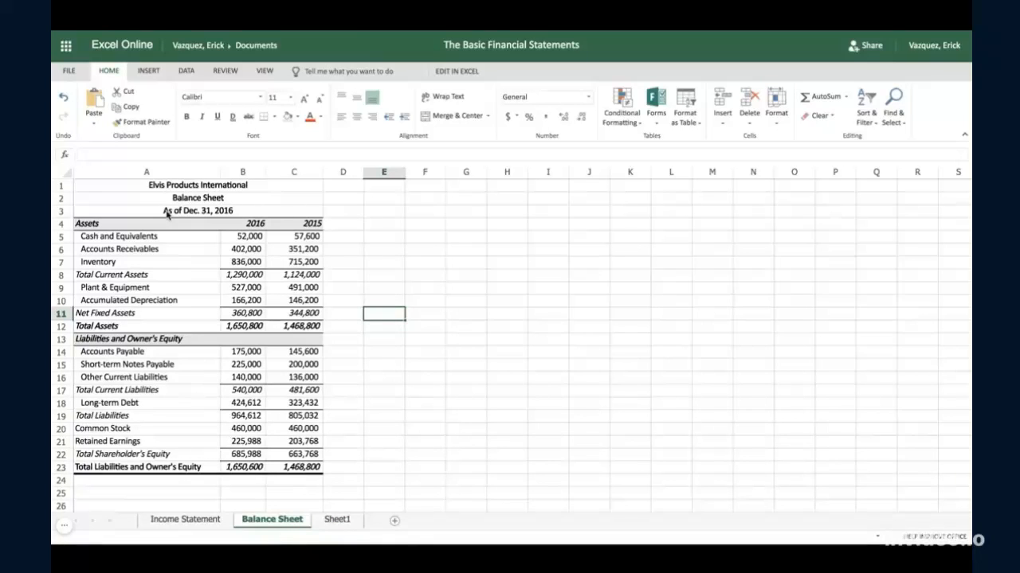
click(337, 521)
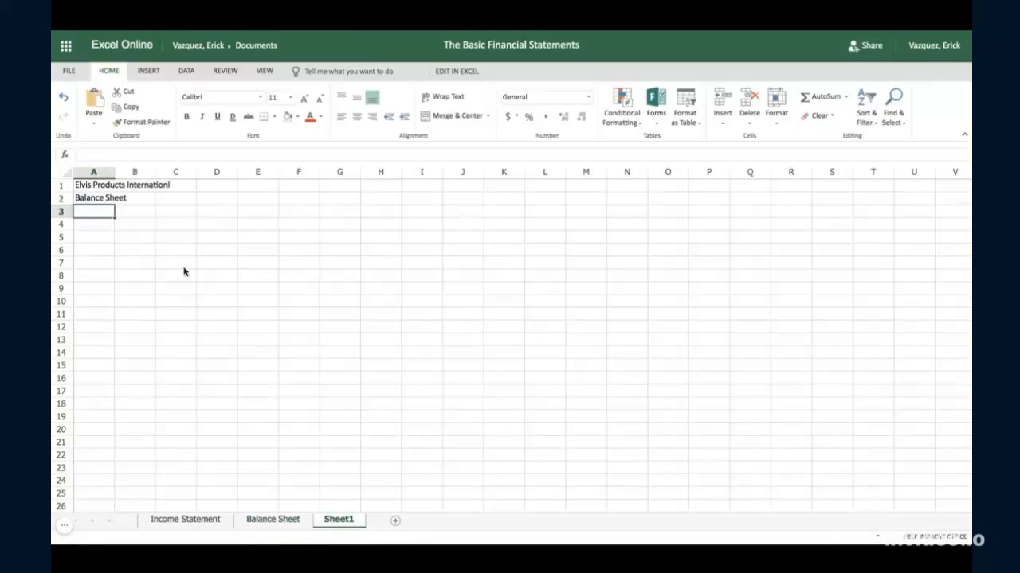
text(As)
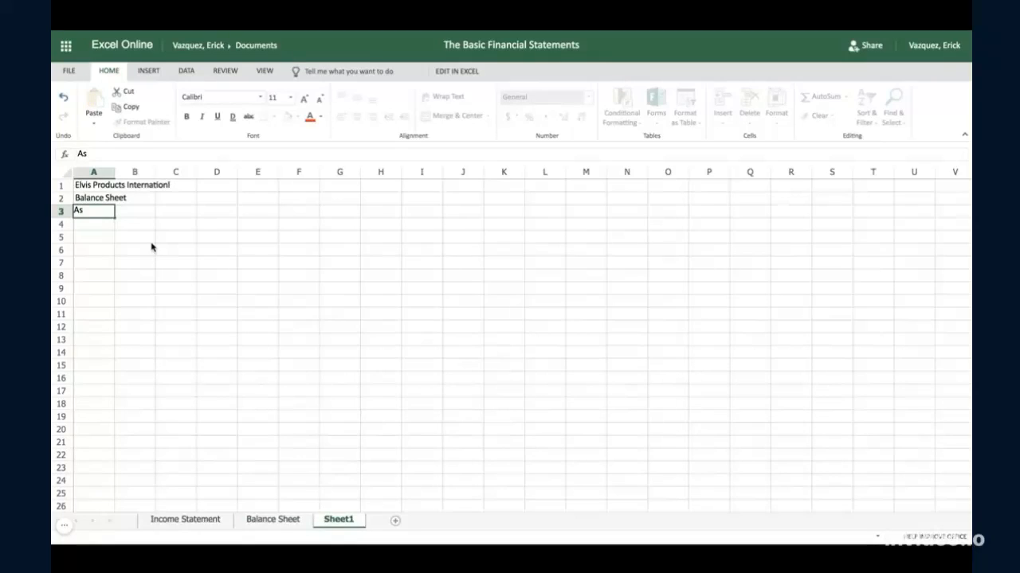
text( of Dec. 31, 2016)
key(Return)
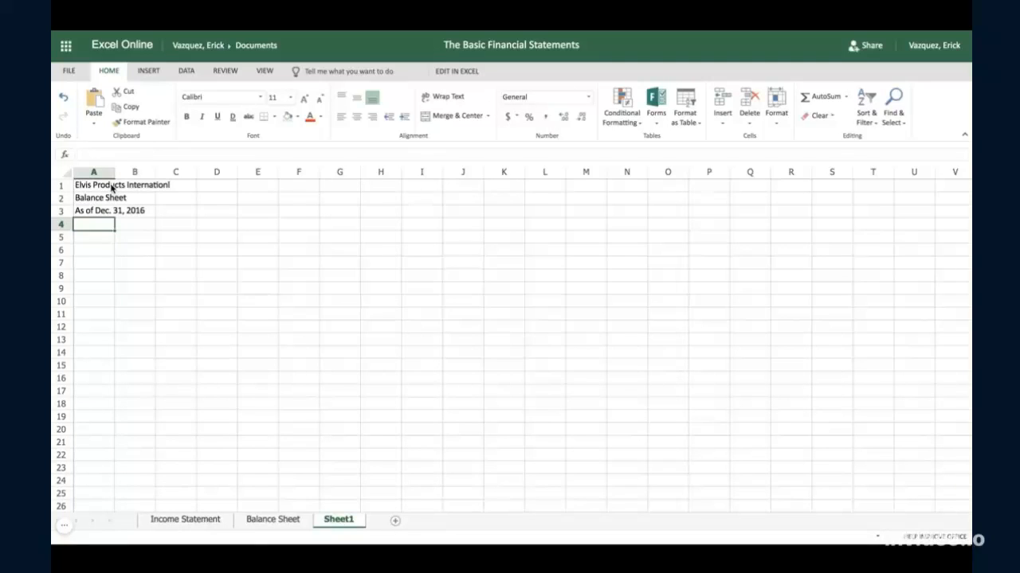
- Merge the three title rows in A1:C3 across their columns and center their text
drag(102, 189, 170, 212)
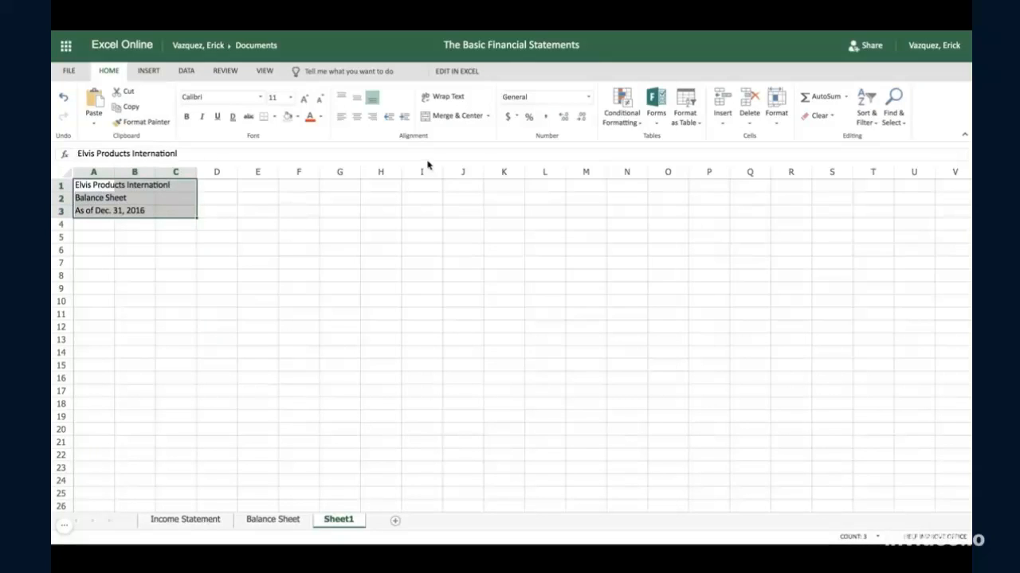
click(487, 118)
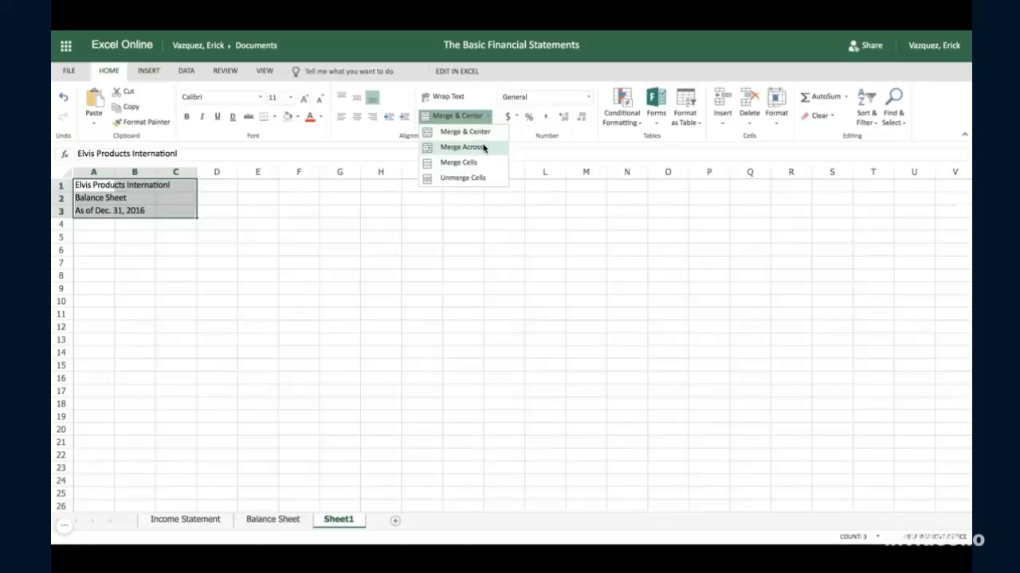
click(483, 147)
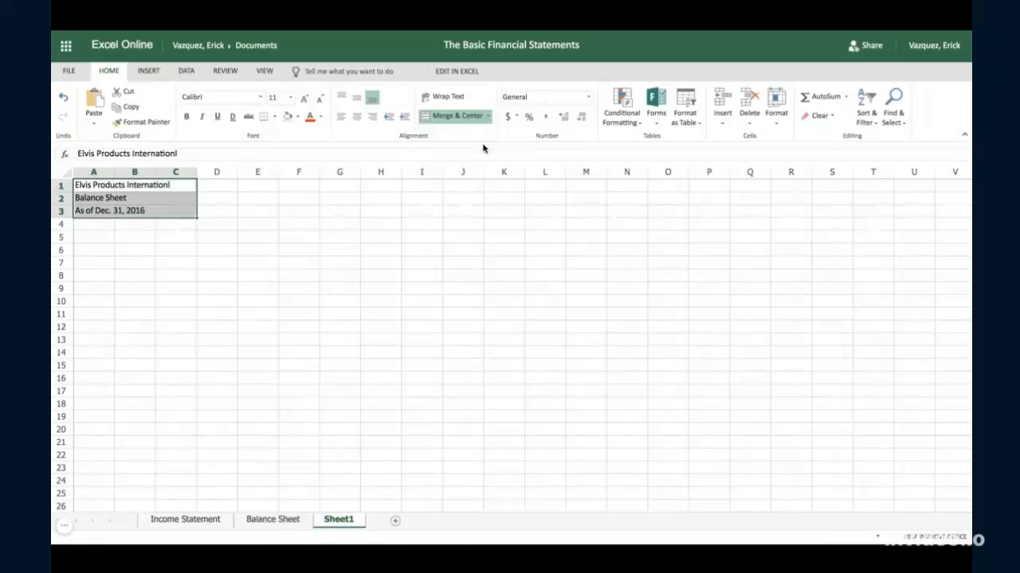
click(363, 118)
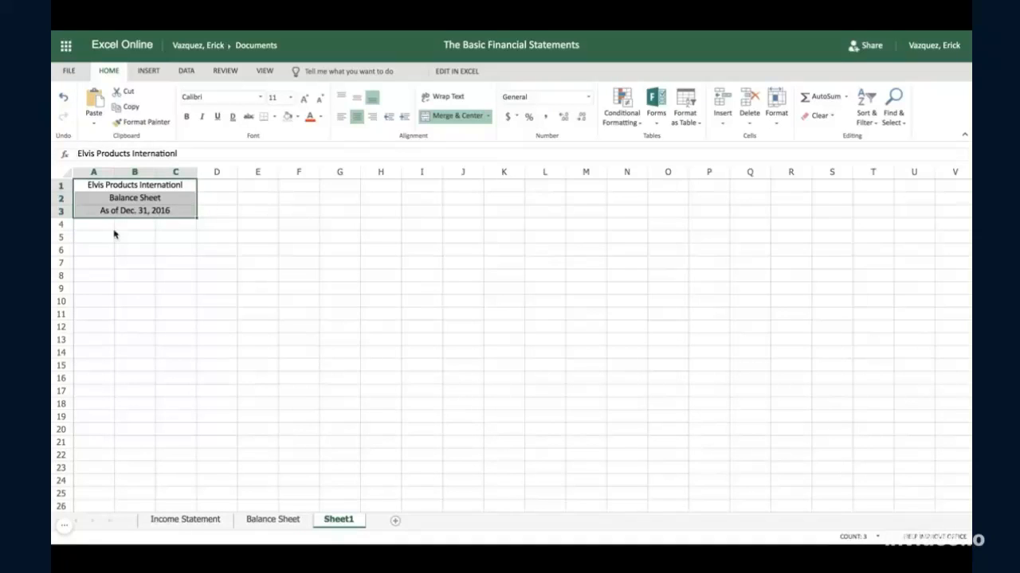
- Copy the row labels in A4:A23 from the Balance Sheet into the new worksheet starting at A4, and fit column A's width to them
click(93, 227)
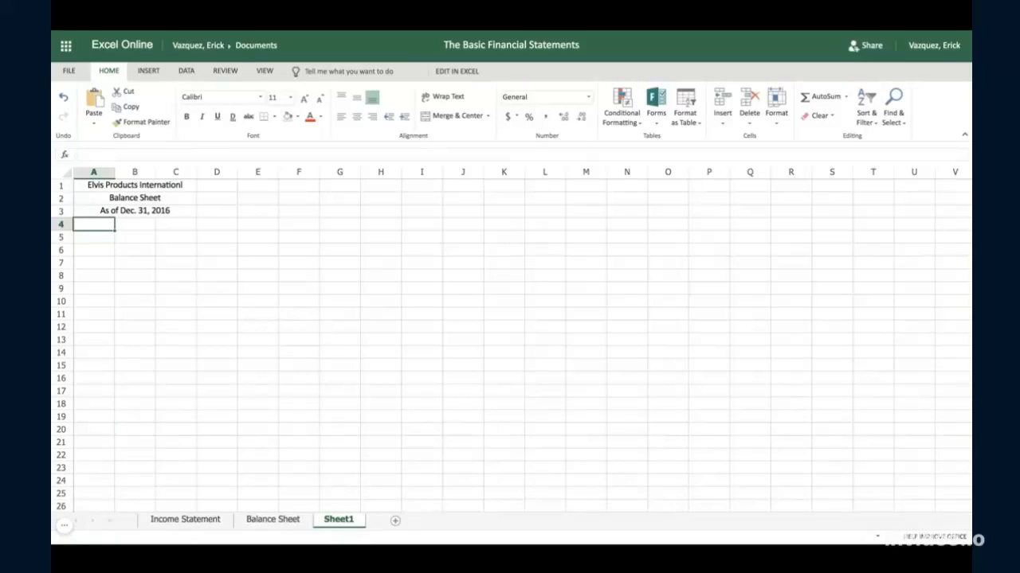
click(269, 518)
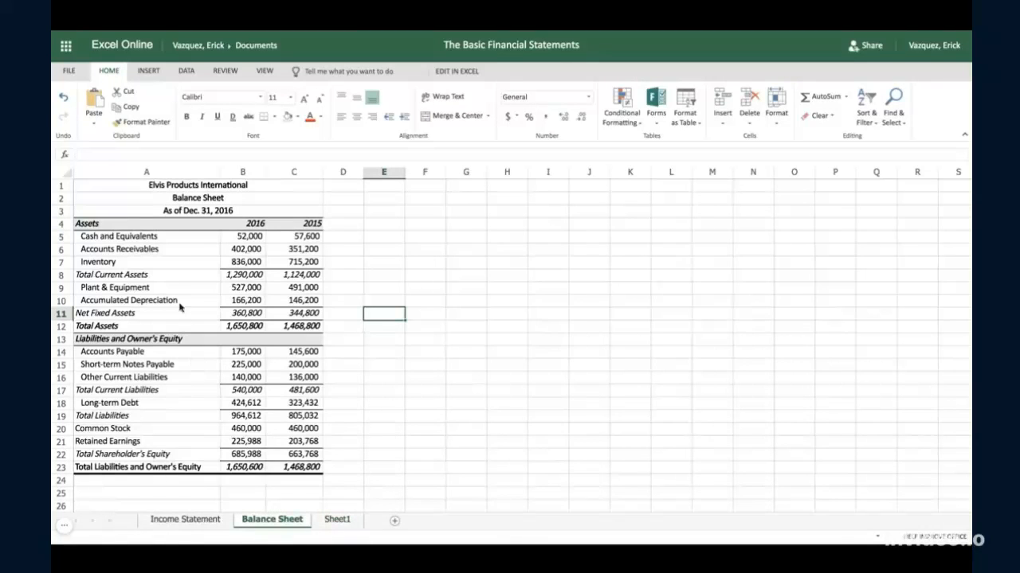
click(147, 225)
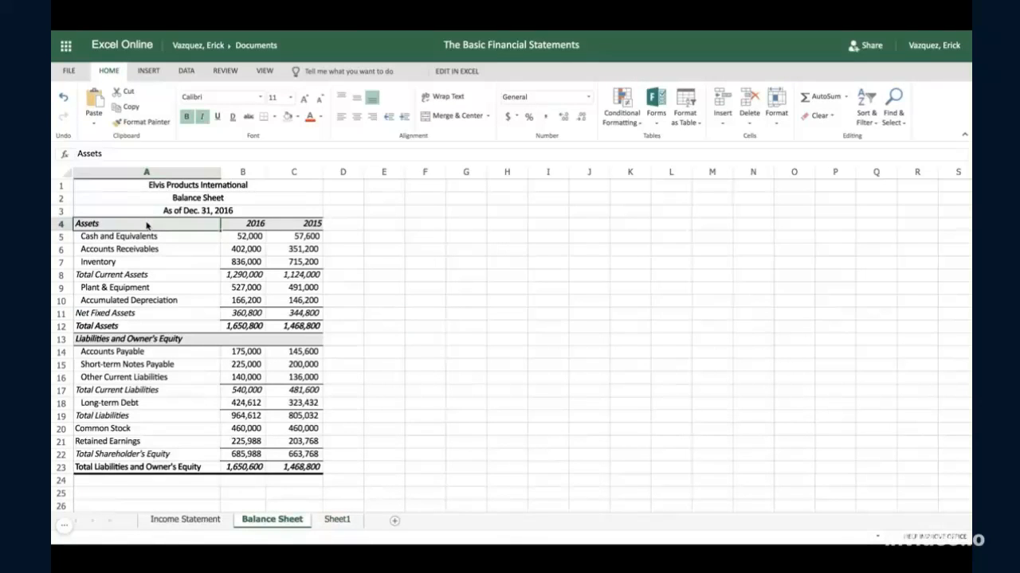
drag(146, 226, 147, 467)
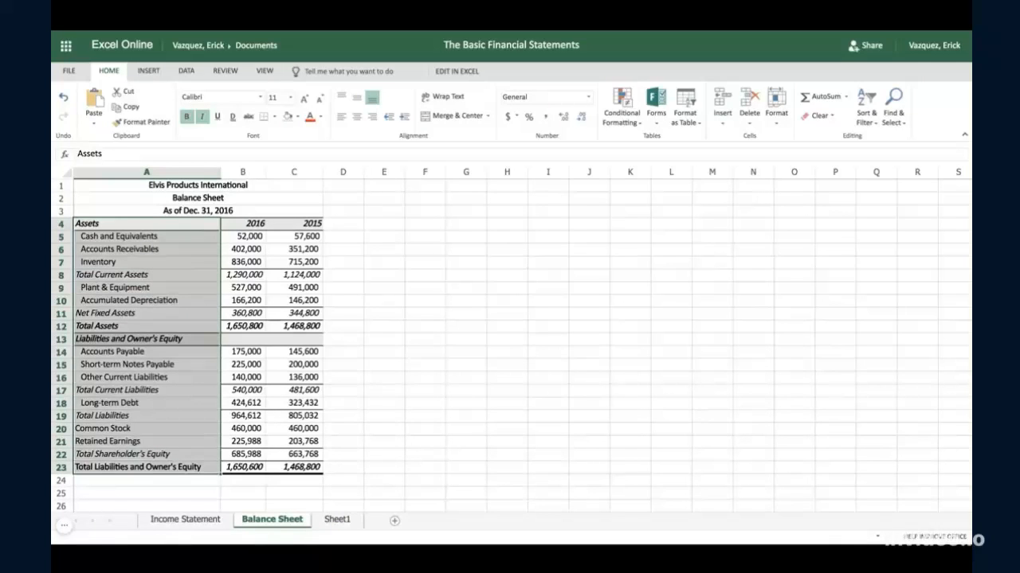
key(ctrl+c)
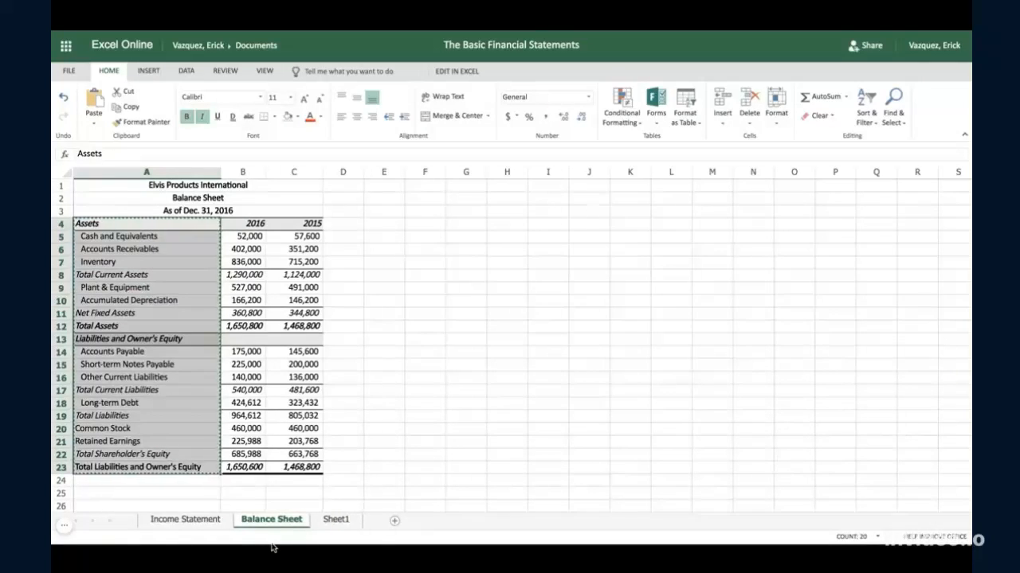
click(333, 522)
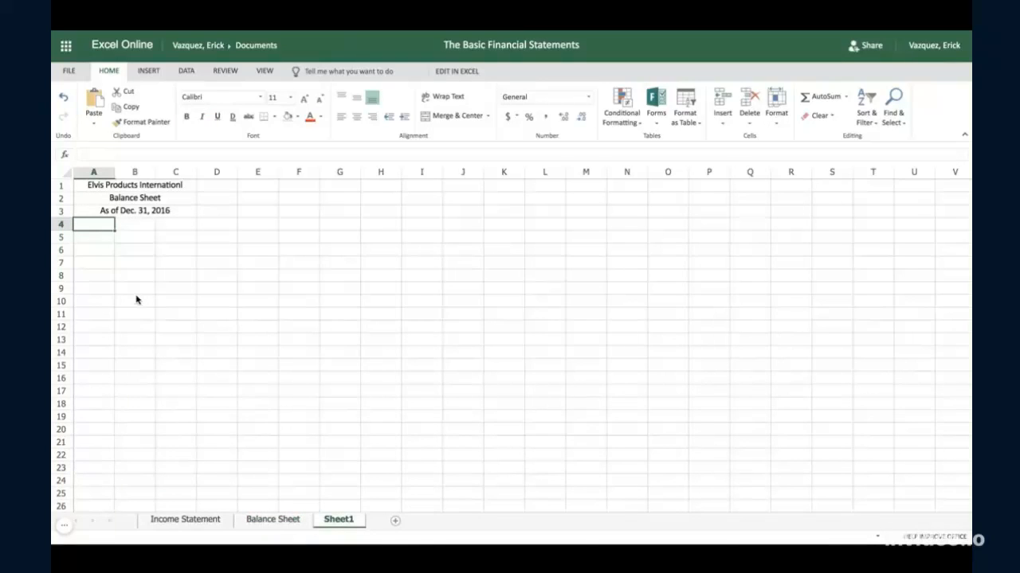
key(ctrl+v)
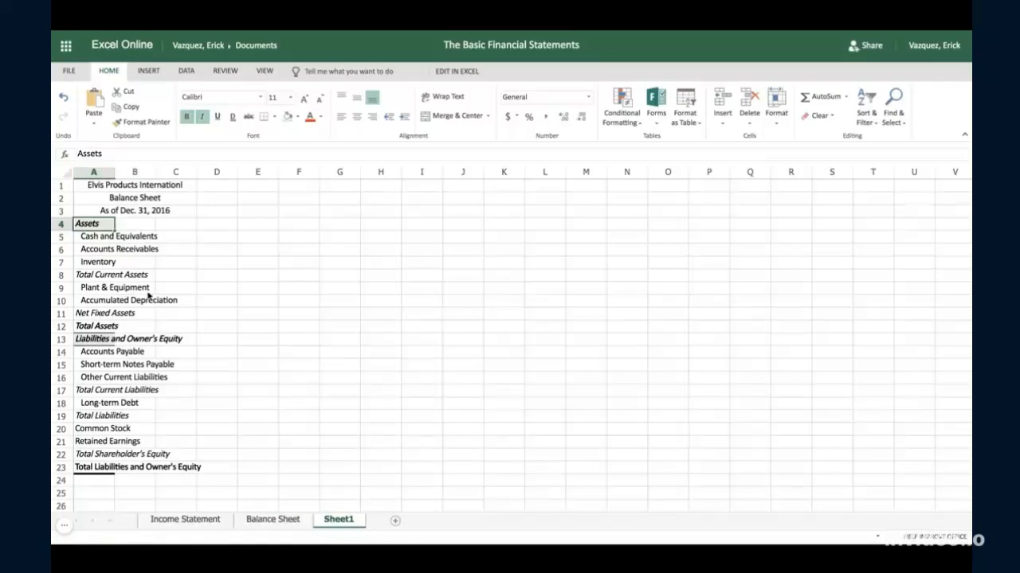
drag(115, 172, 115, 171)
double_click(115, 172)
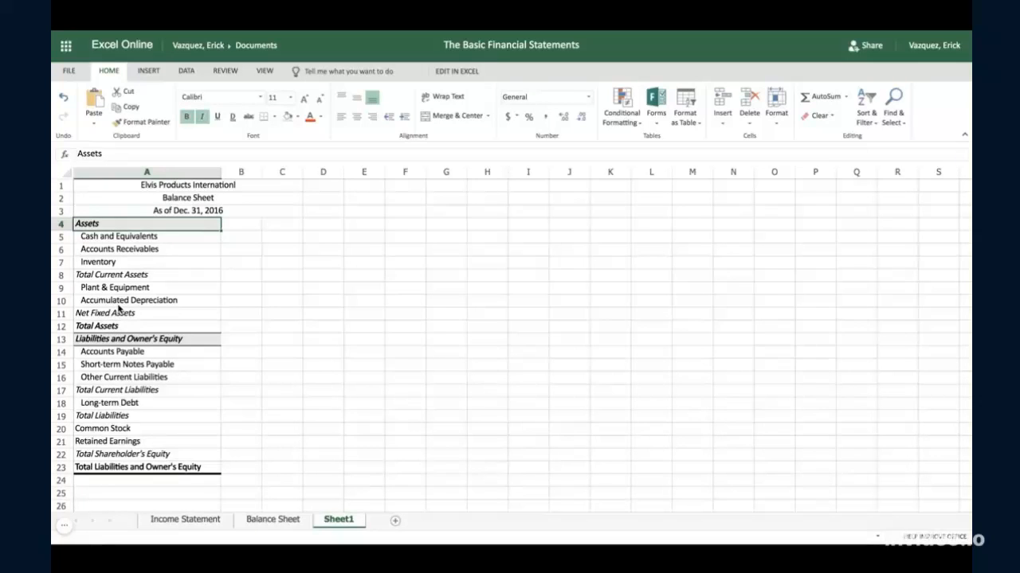
- Examine the asset and liability labels in column A, comparing the current and fixed asset lines with the current liabilities, long-term debt and totals
click(122, 278)
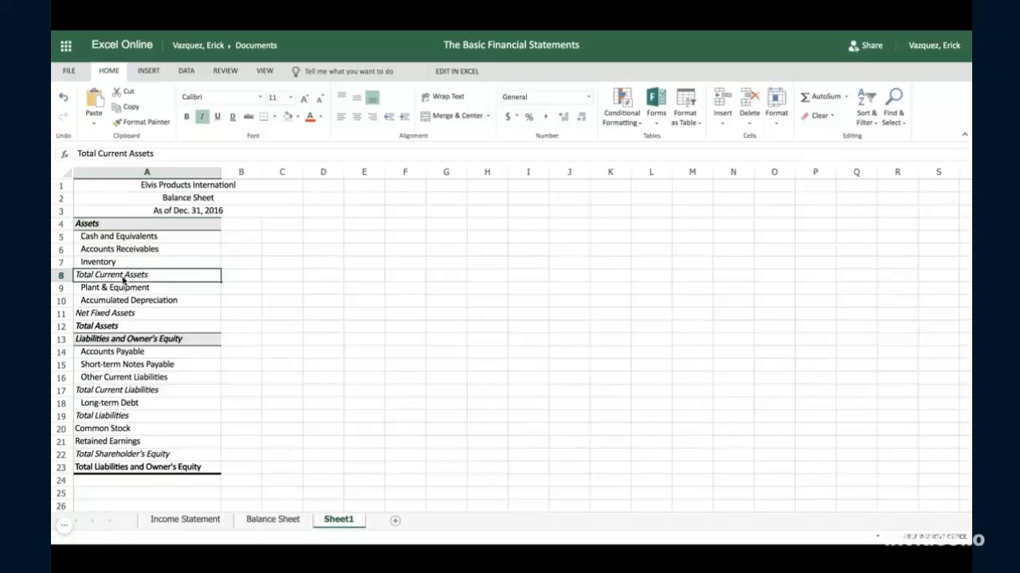
click(130, 318)
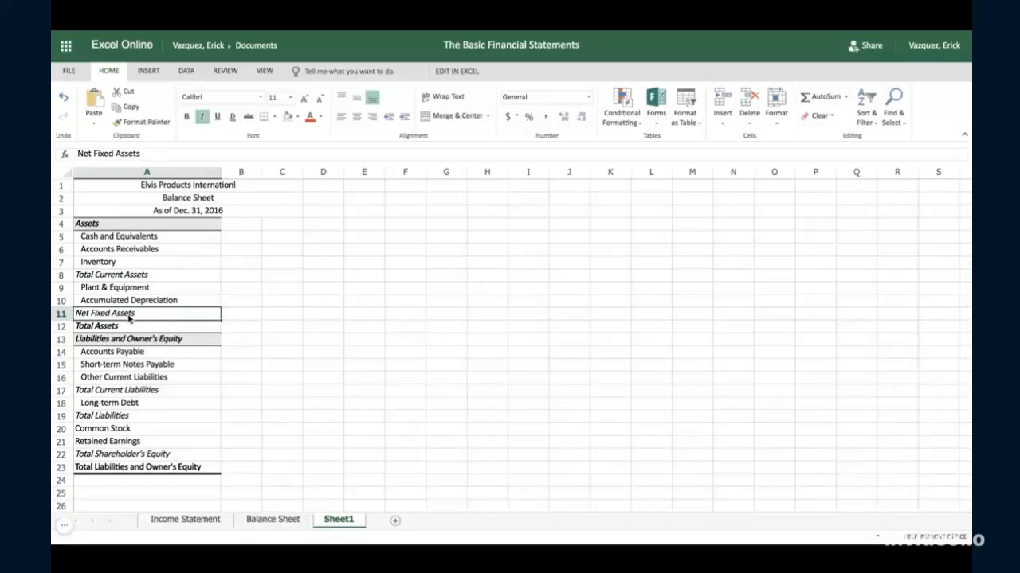
click(120, 280)
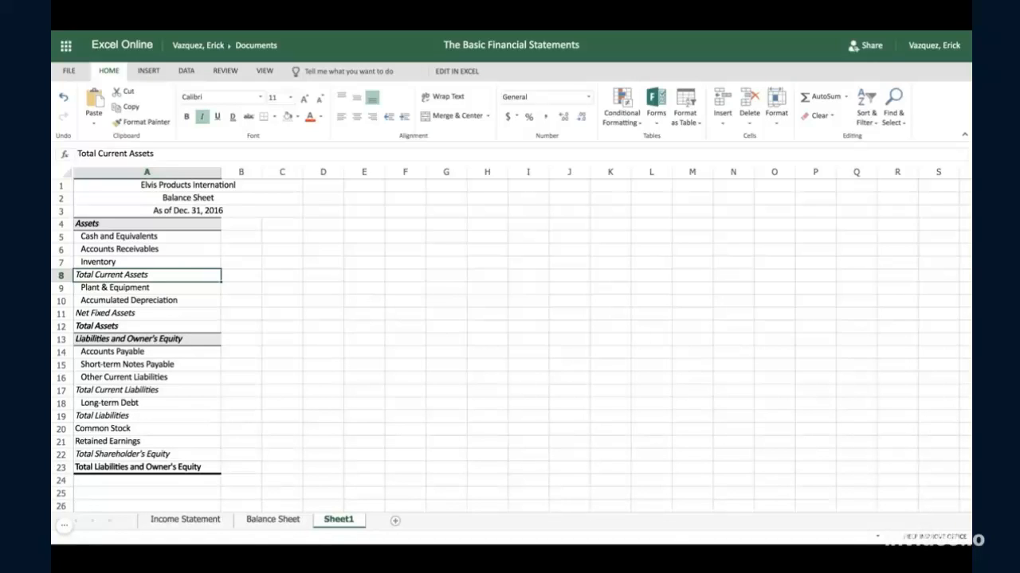
click(113, 290)
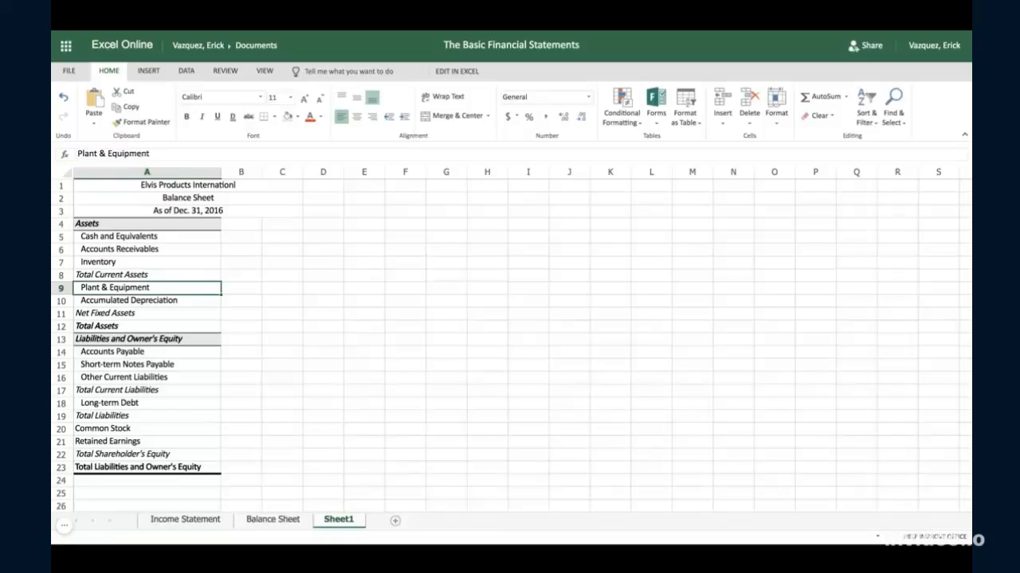
click(121, 326)
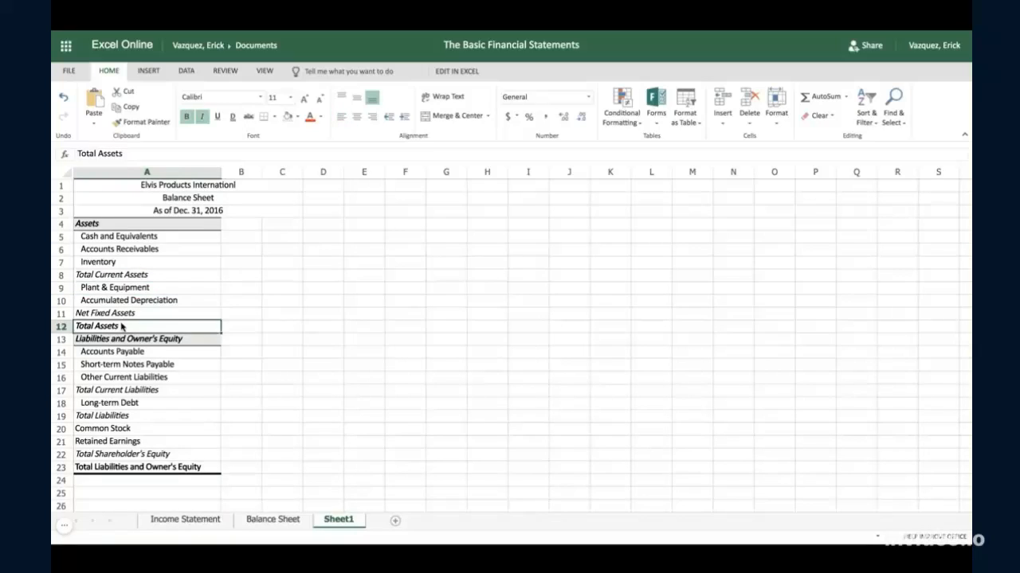
scroll(122, 326, down, 2)
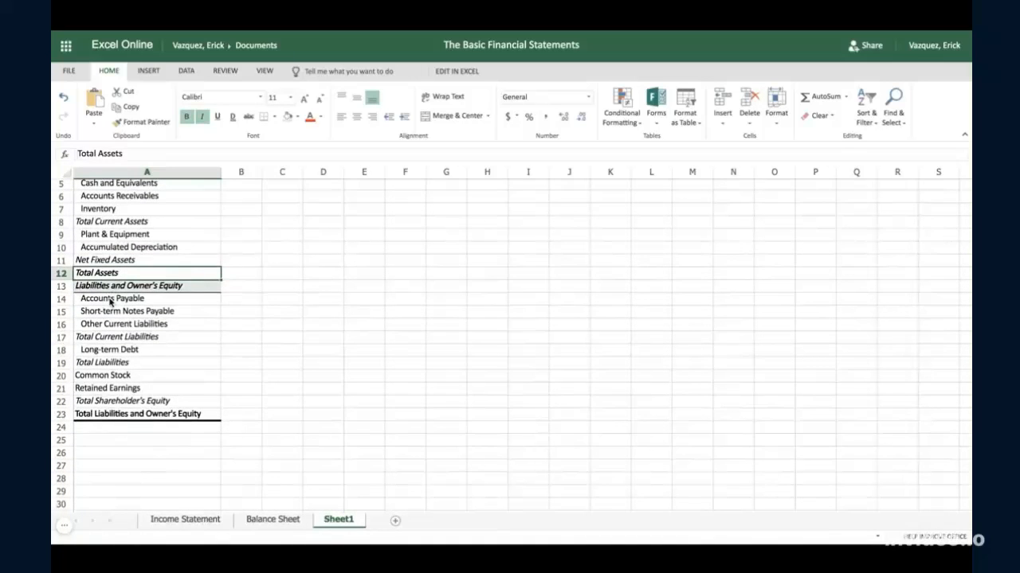
click(109, 340)
click(109, 366)
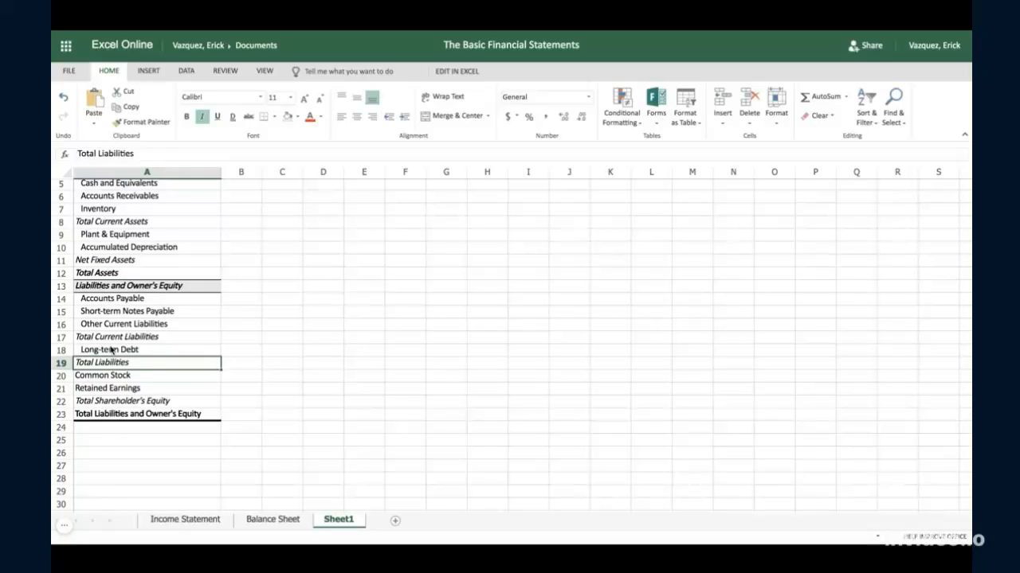
click(116, 342)
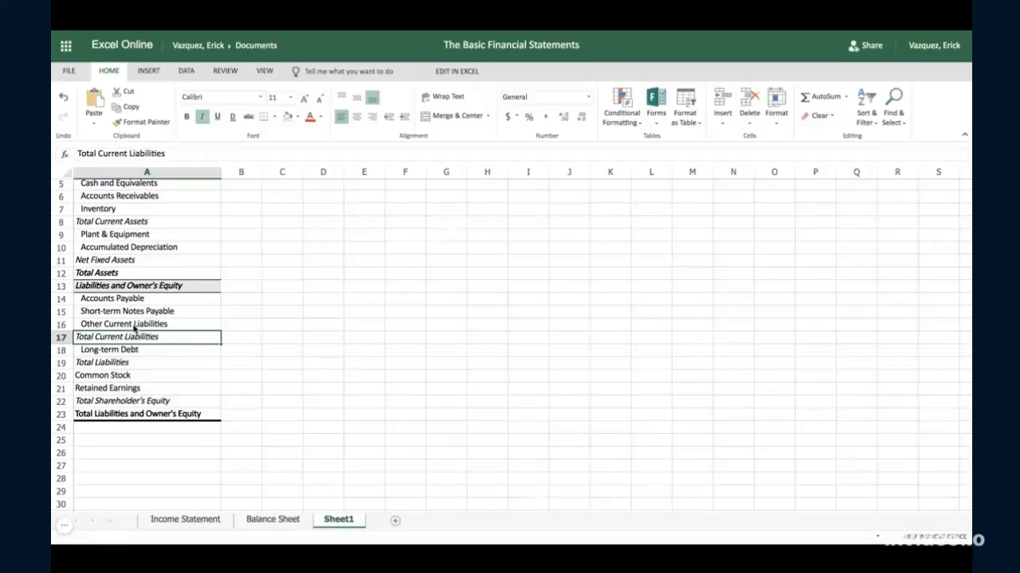
click(121, 350)
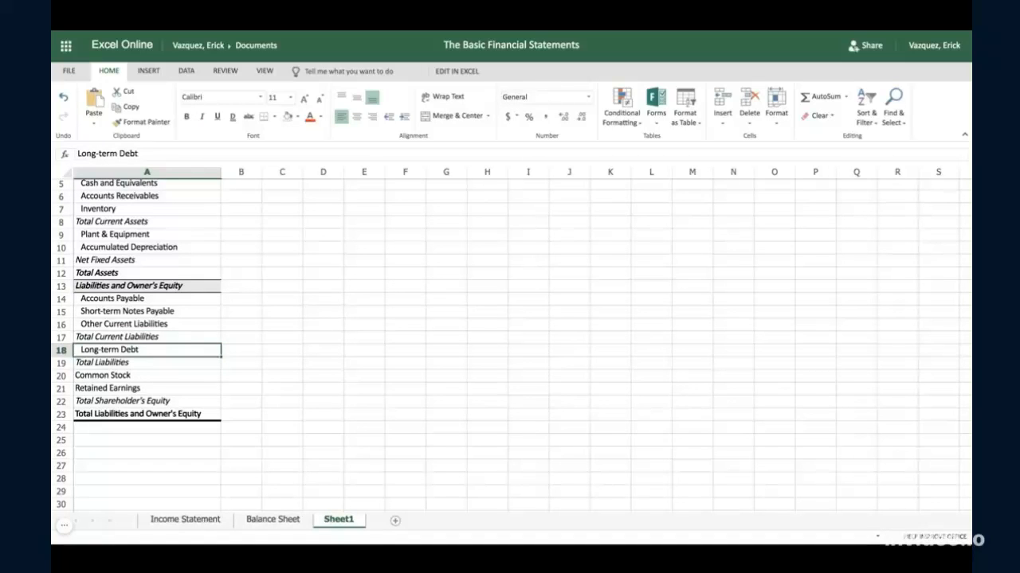
scroll(118, 248, up, 1)
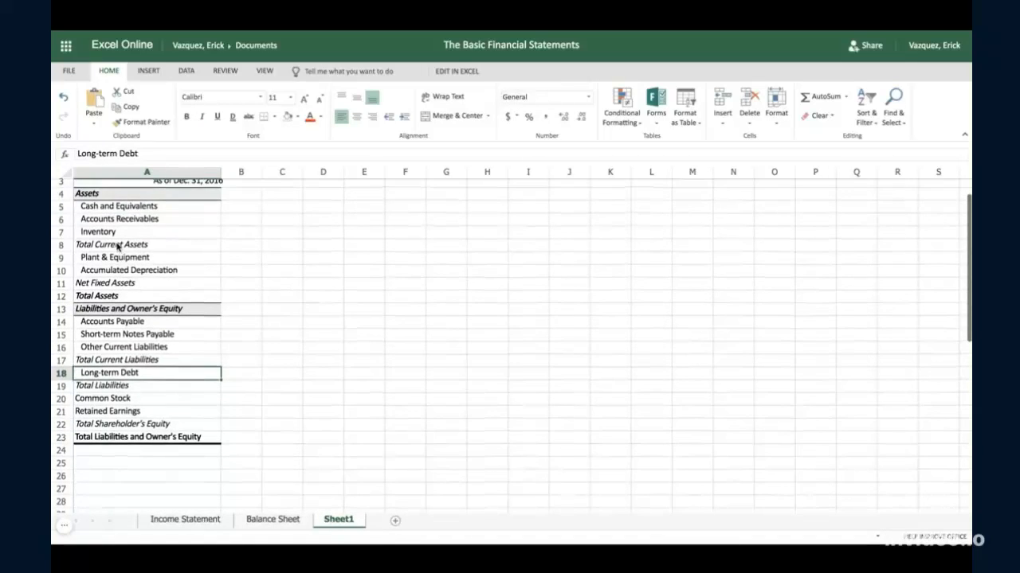
click(117, 247)
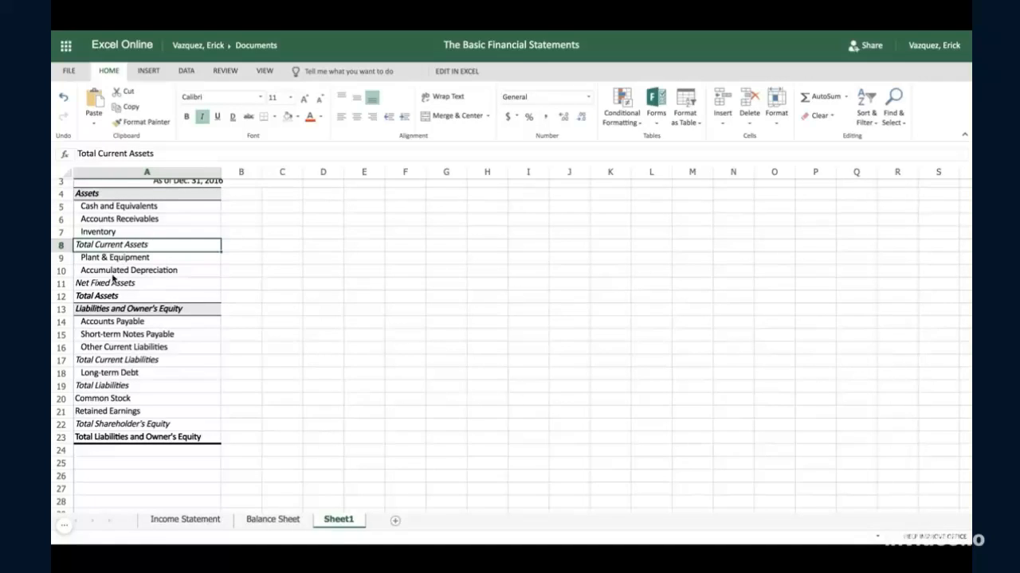
- Examine the Total Liabilities, Common Stock, Total Shareholder's Equity and Total Liabilities and Owner's Equity labels in column A
click(106, 387)
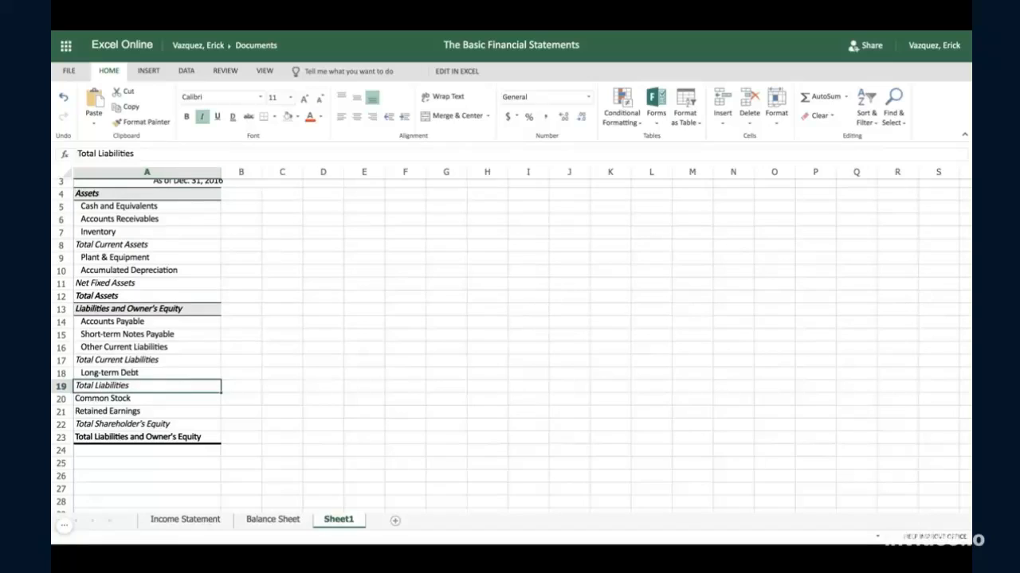
click(142, 313)
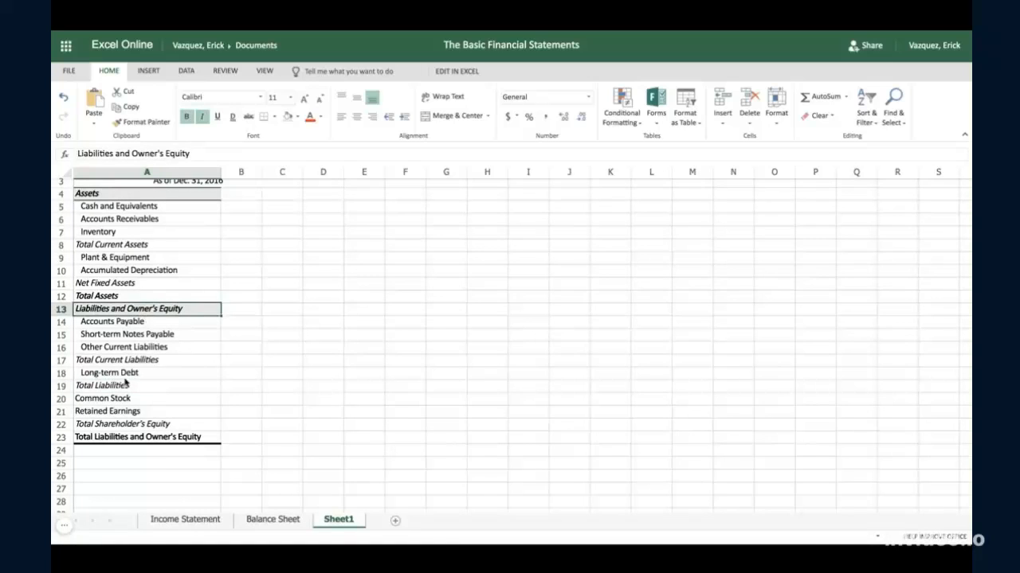
click(110, 400)
click(106, 388)
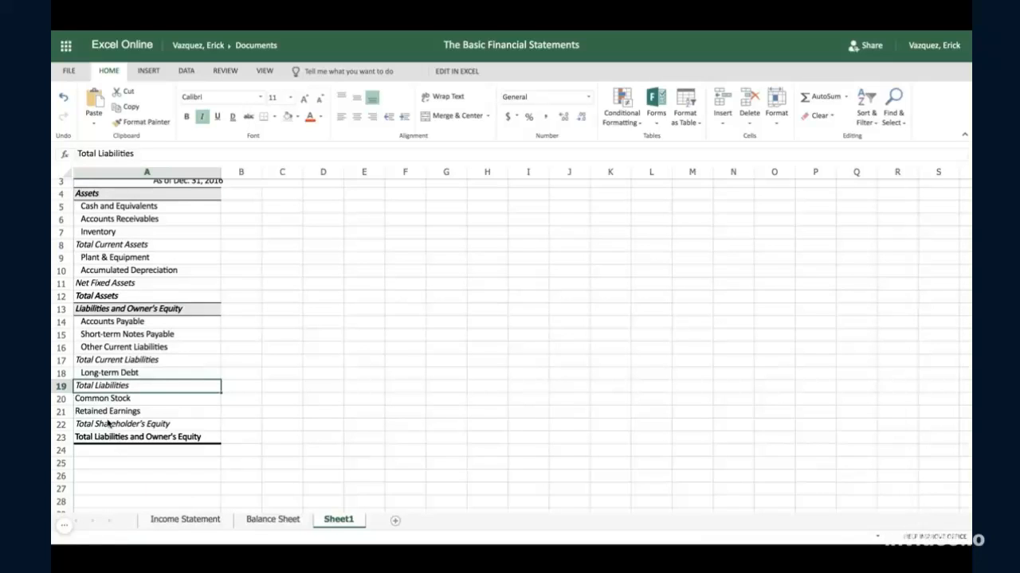
click(110, 425)
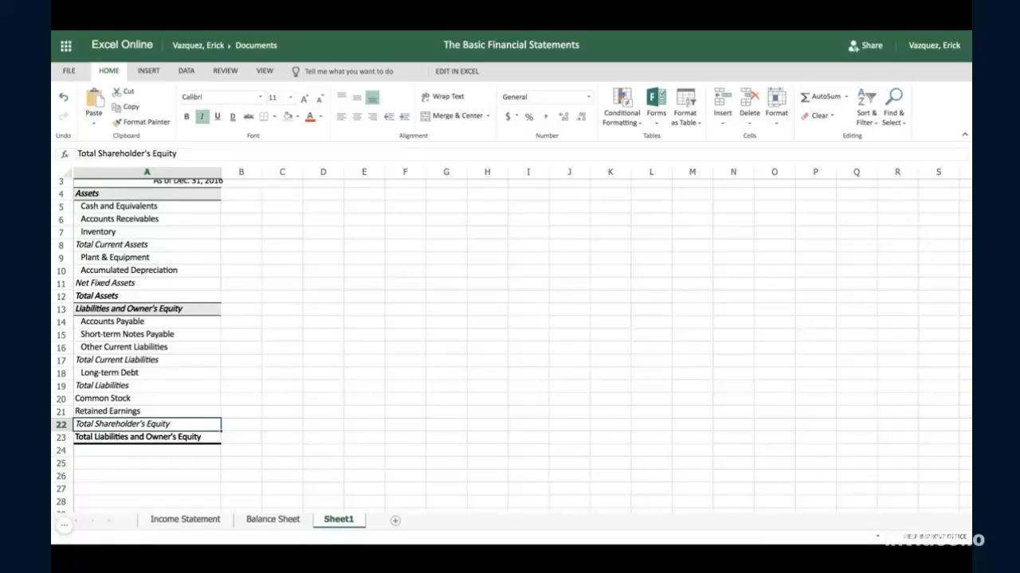
click(109, 386)
click(113, 436)
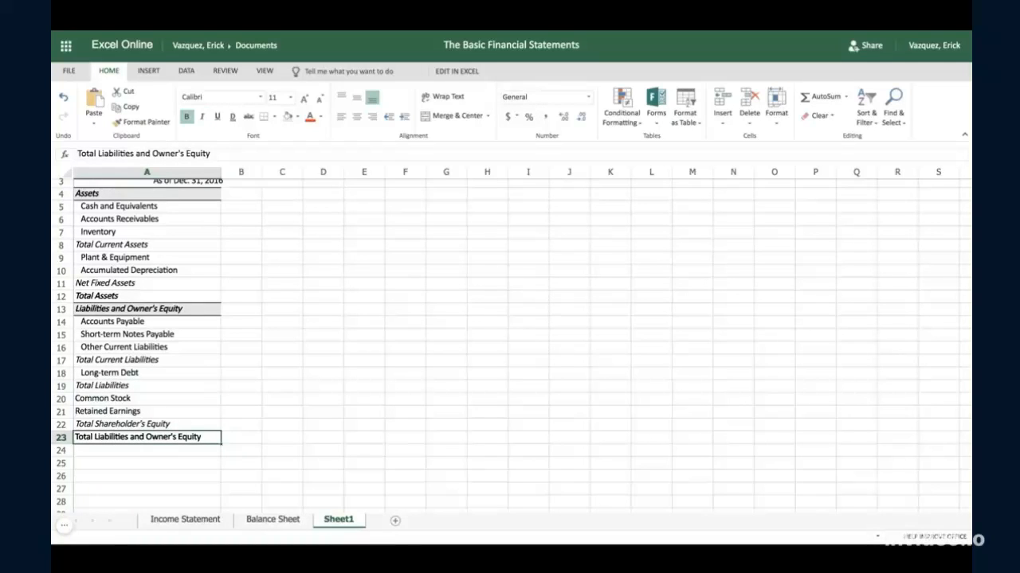
- Compare the 2016 and 2015 Total Liabilities and Owner's Equity figures with the Total Assets figures on the existing Balance Sheet
click(255, 519)
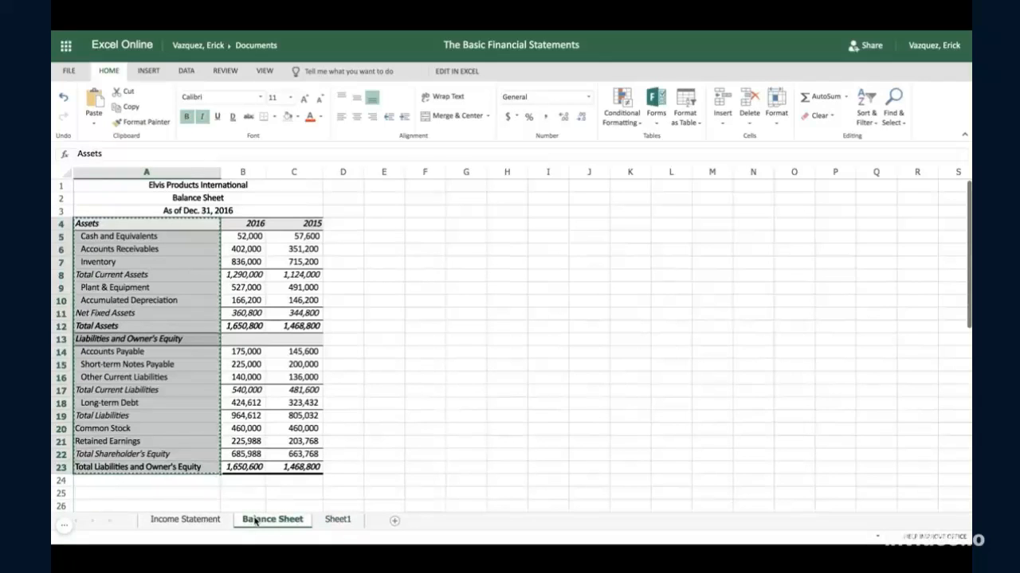
click(289, 468)
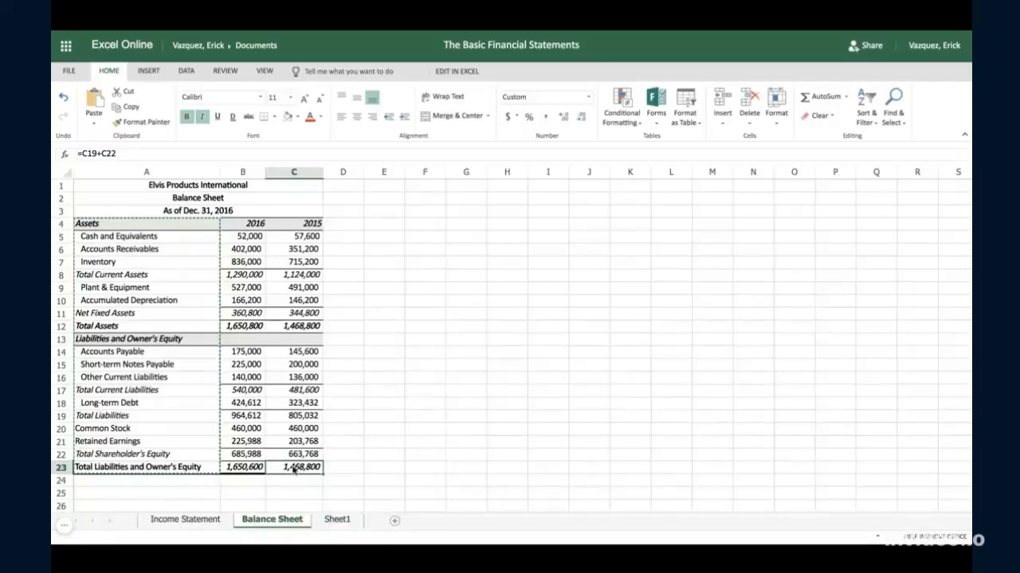
click(238, 468)
key(shift+Right)
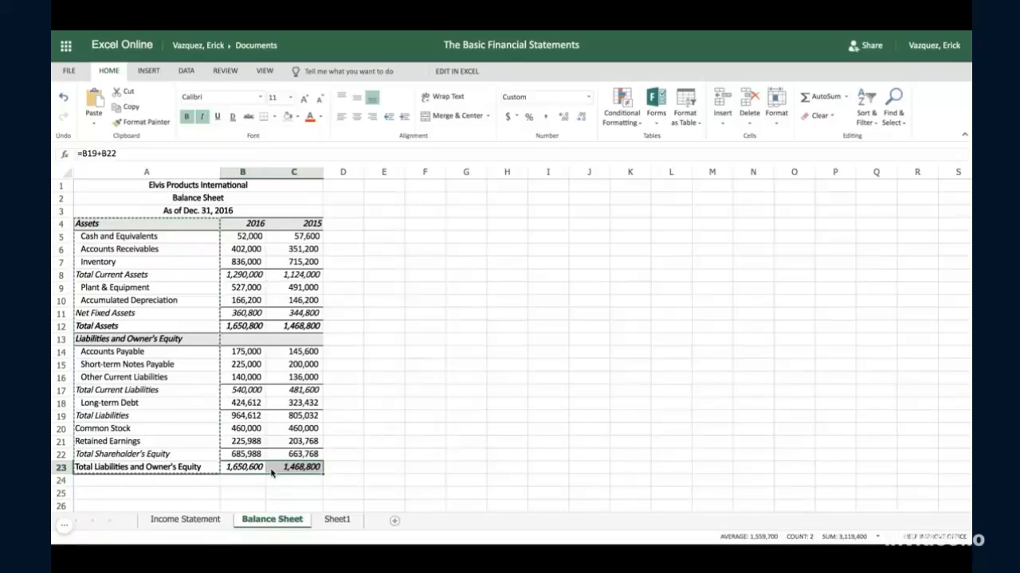
click(247, 325)
key(shift+Right)
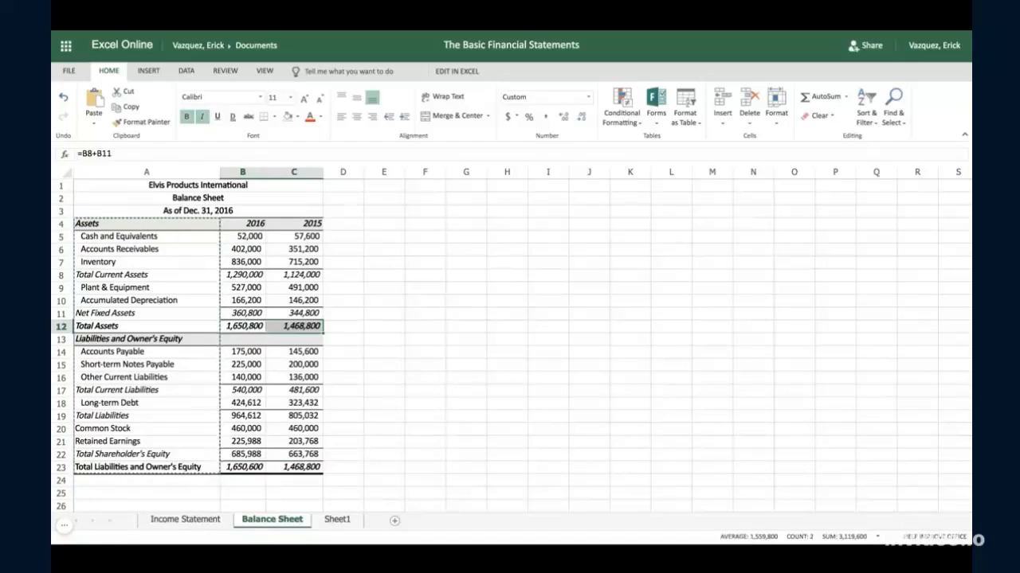
- Copy the cash, accounts receivable and inventory figures in B5:C7 from the Balance Sheet into Sheet1 starting at B5
click(338, 519)
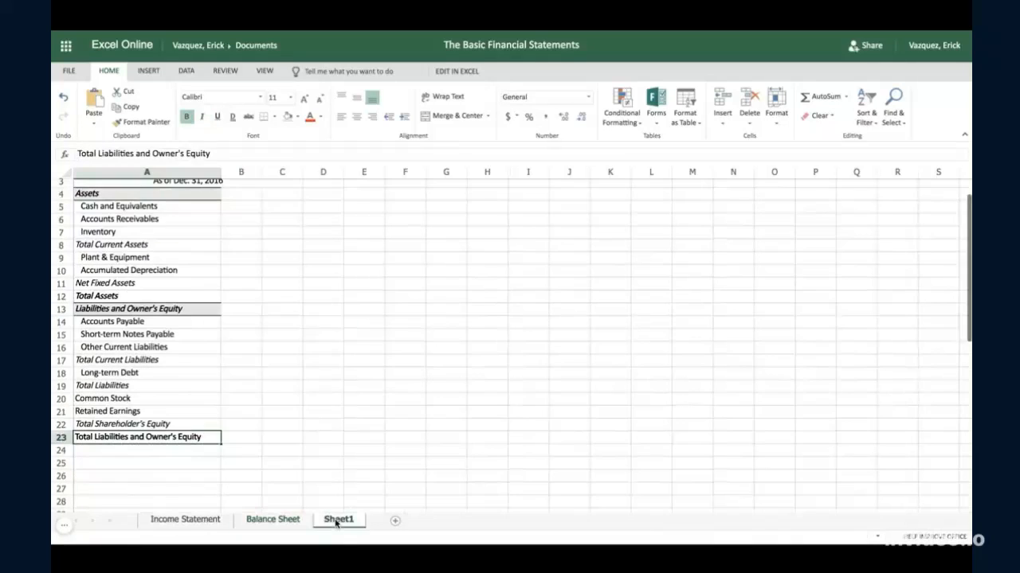
click(267, 519)
click(342, 351)
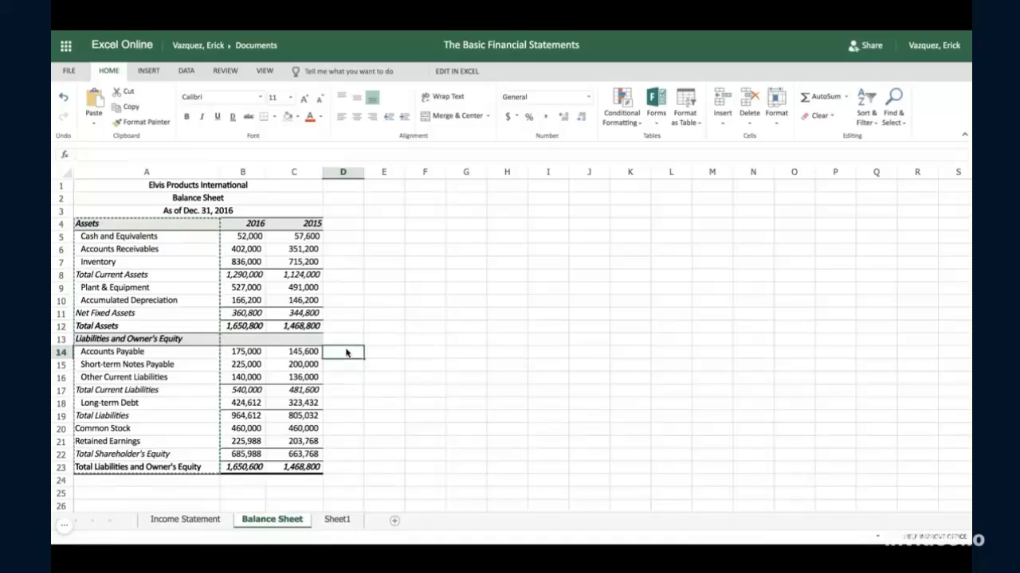
click(247, 236)
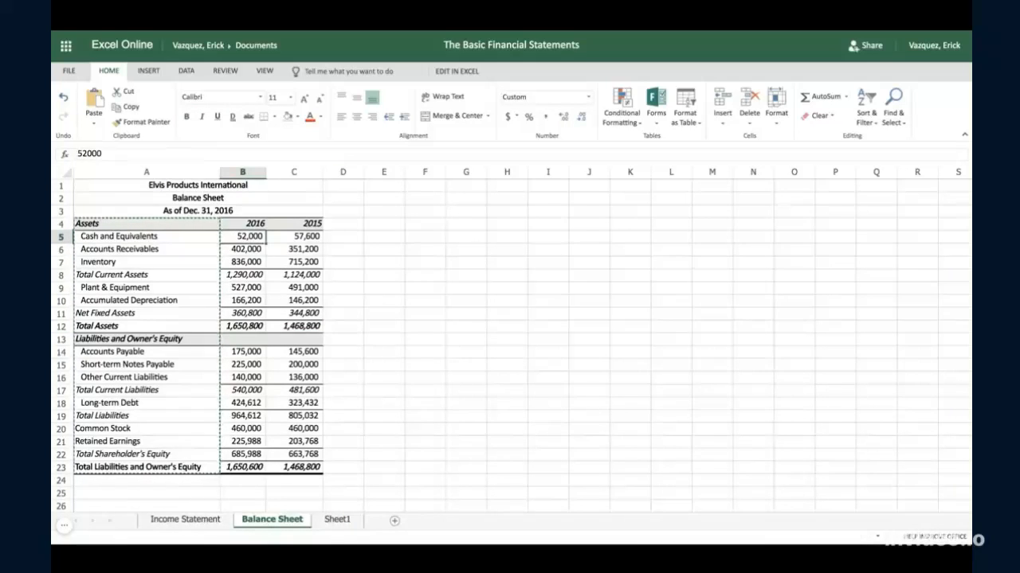
key(shift+Right)
key(shift+Down)
key(shift+Down)
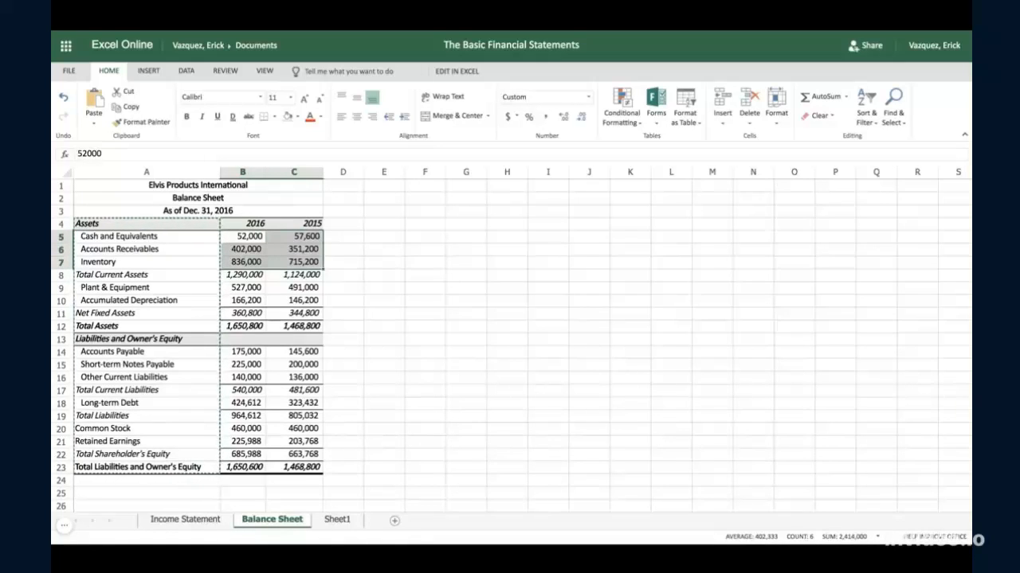
key(ctrl+c)
click(332, 515)
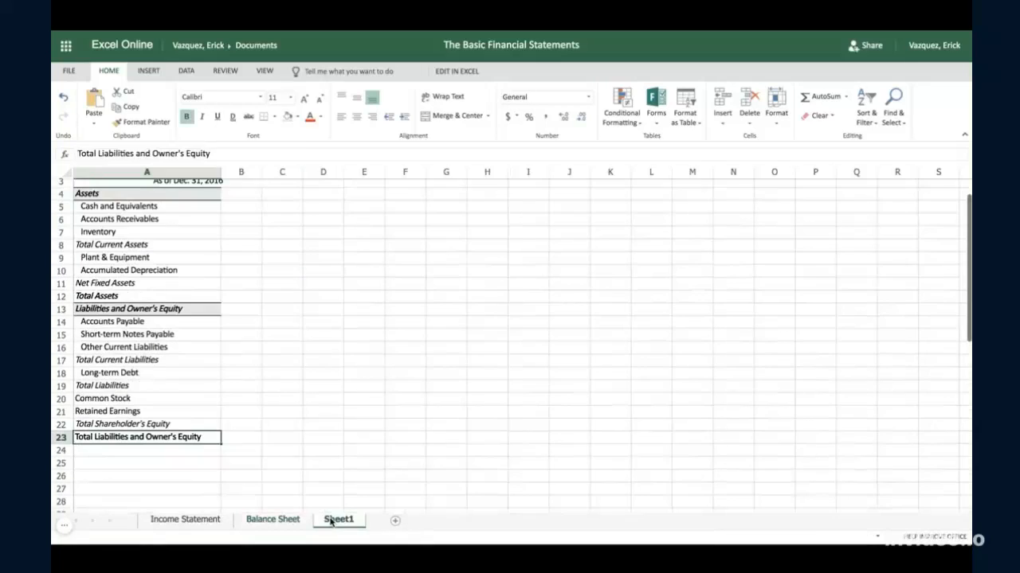
scroll(243, 233, down, 1)
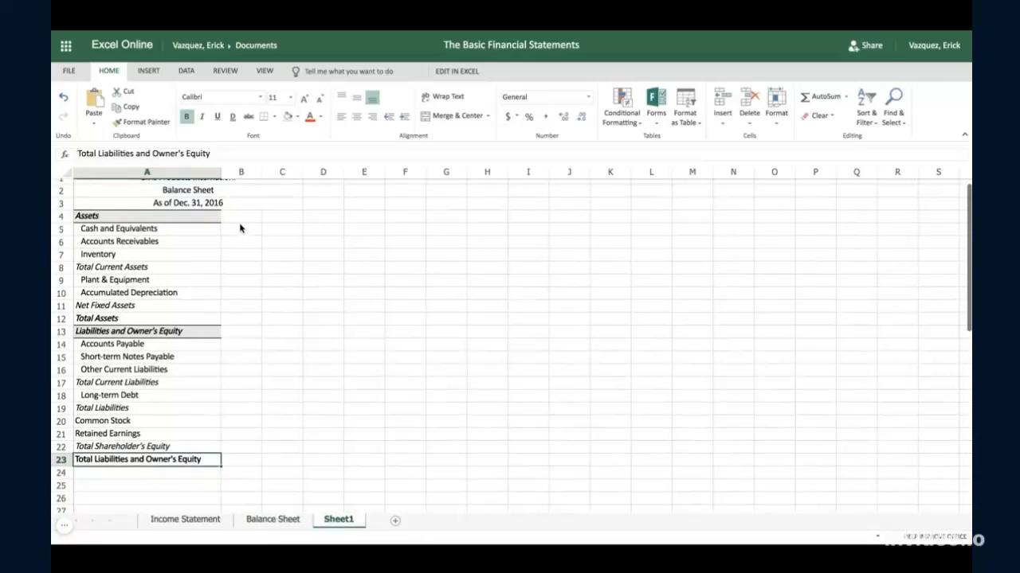
click(239, 229)
key(ctrl+v)
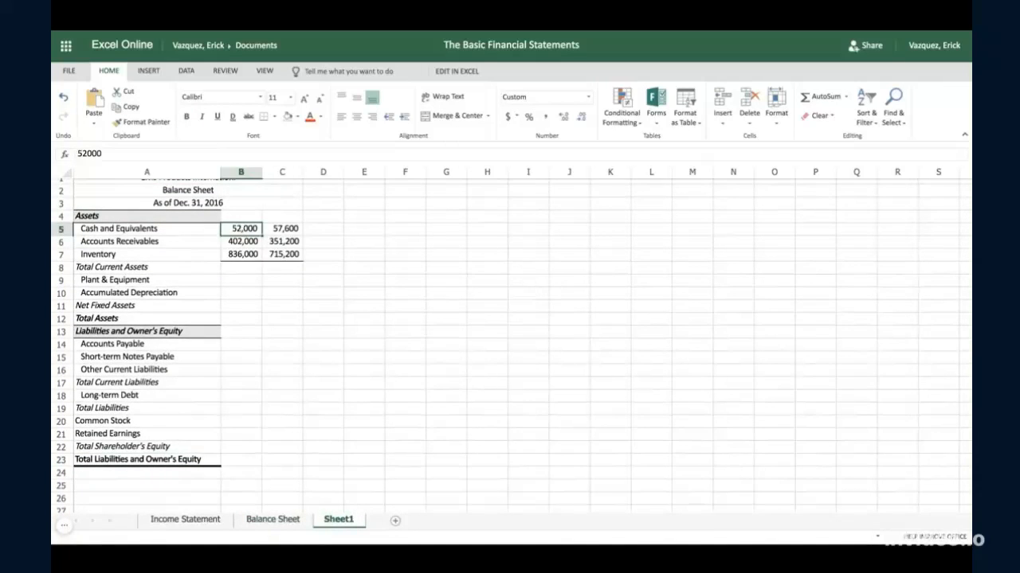
- Enter the year headings 2016 in cell B4 and 2015 in cell C4
key(Up)
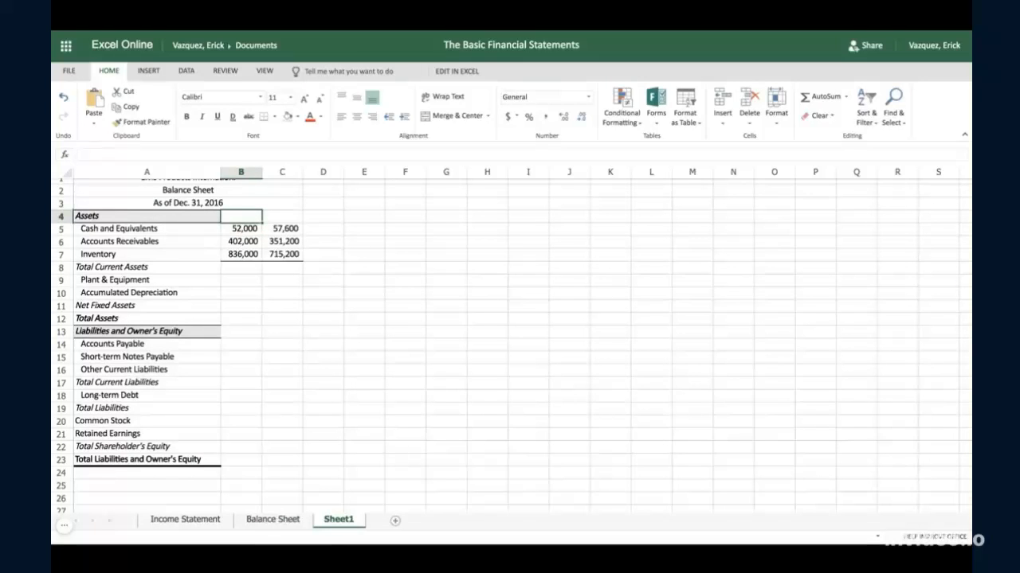
text(2016)
key(Tab)
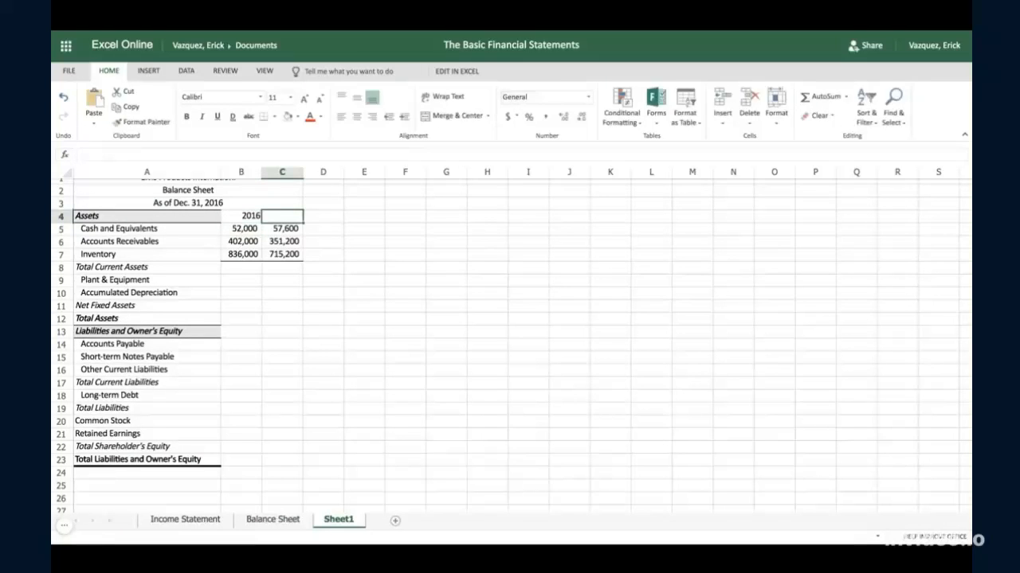
text(2015)
key(Return)
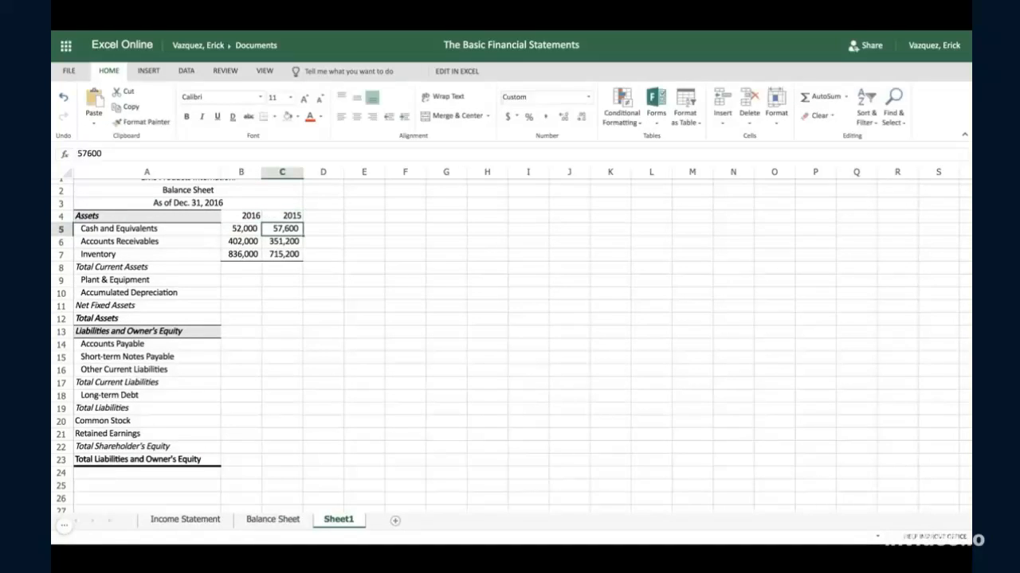
- Shade the year headings in B4:C4 gray and give them a top and bottom border
click(231, 217)
key(shift+Right)
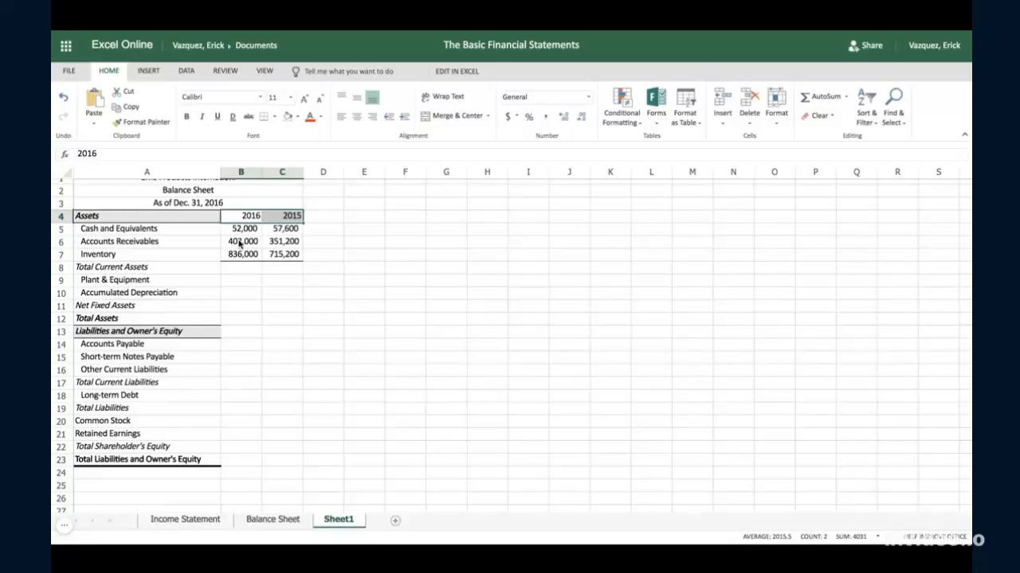
click(288, 117)
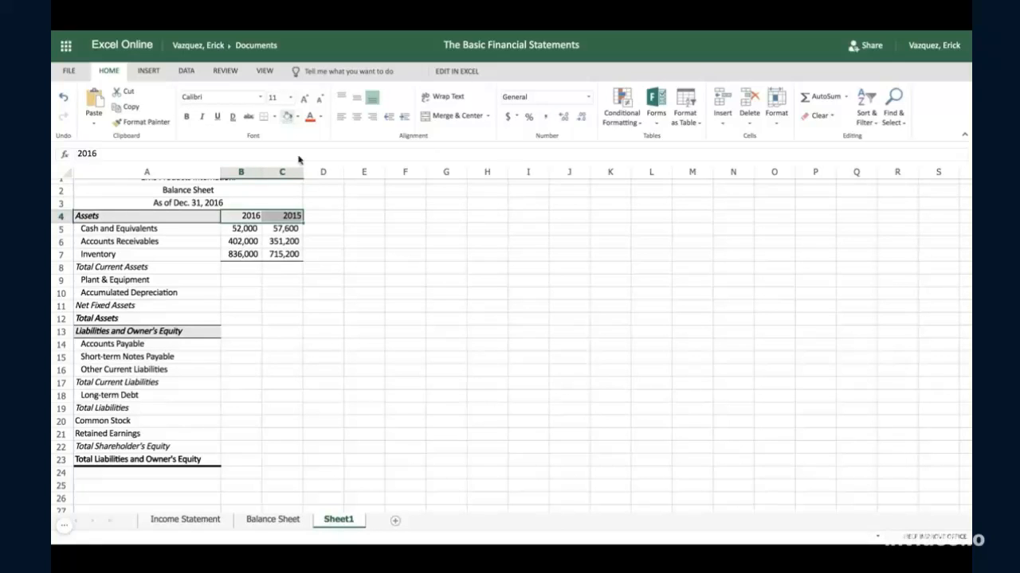
click(334, 216)
click(250, 215)
drag(250, 216, 284, 216)
click(274, 117)
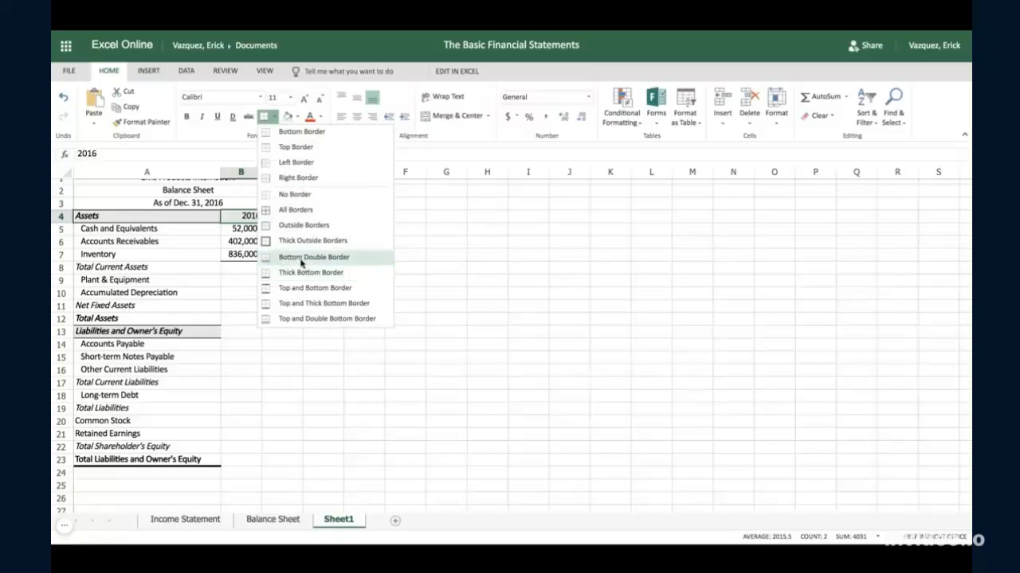
click(303, 288)
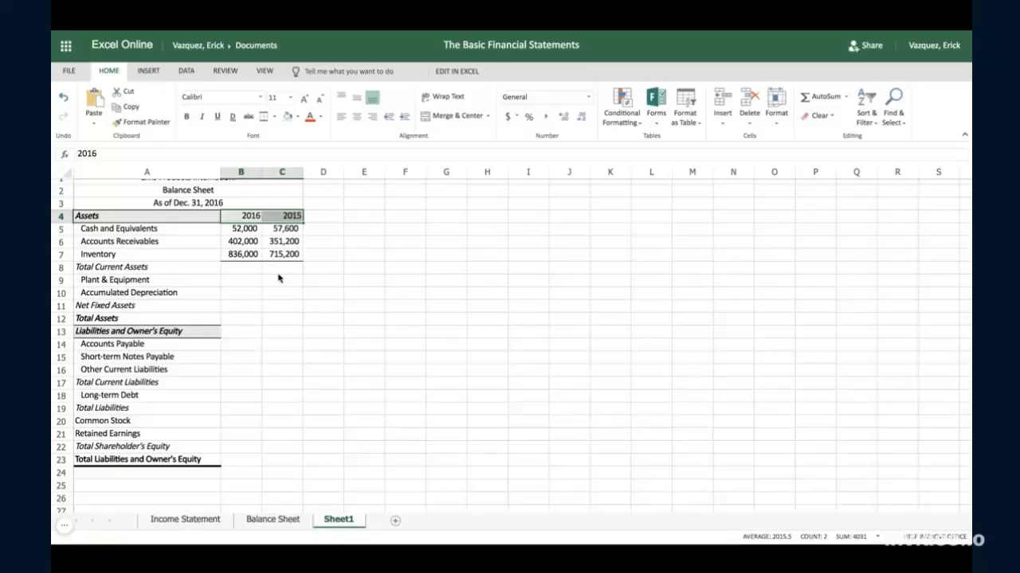
click(202, 232)
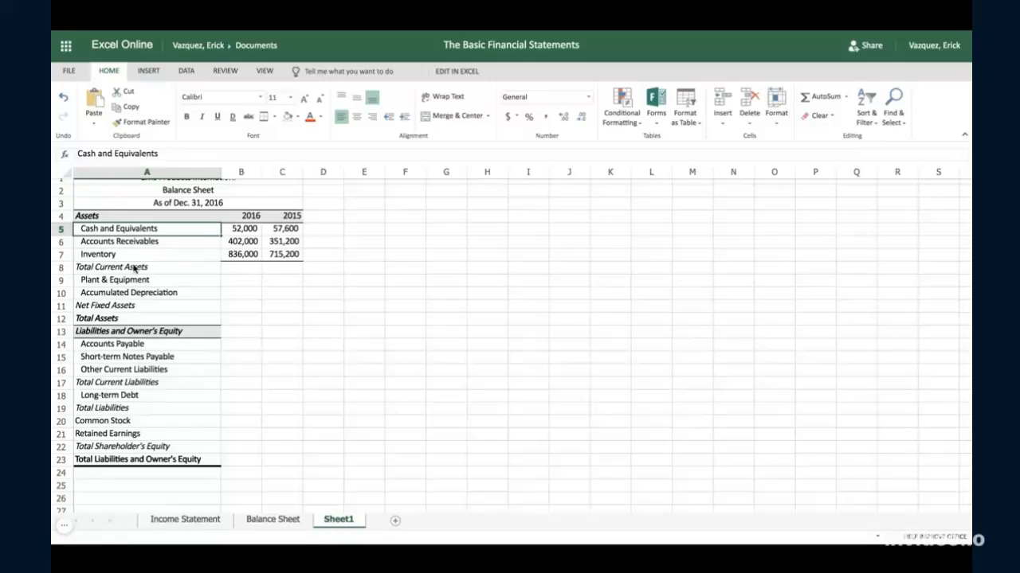
- Total the 2016 current assets by entering =SUM(B5:B7) in cell B8
click(243, 270)
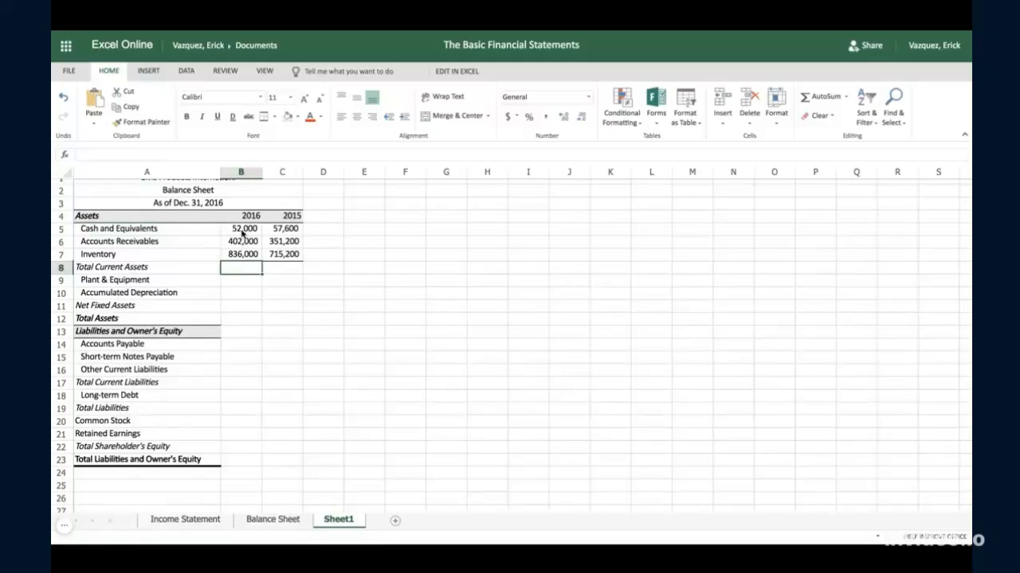
drag(243, 233, 243, 255)
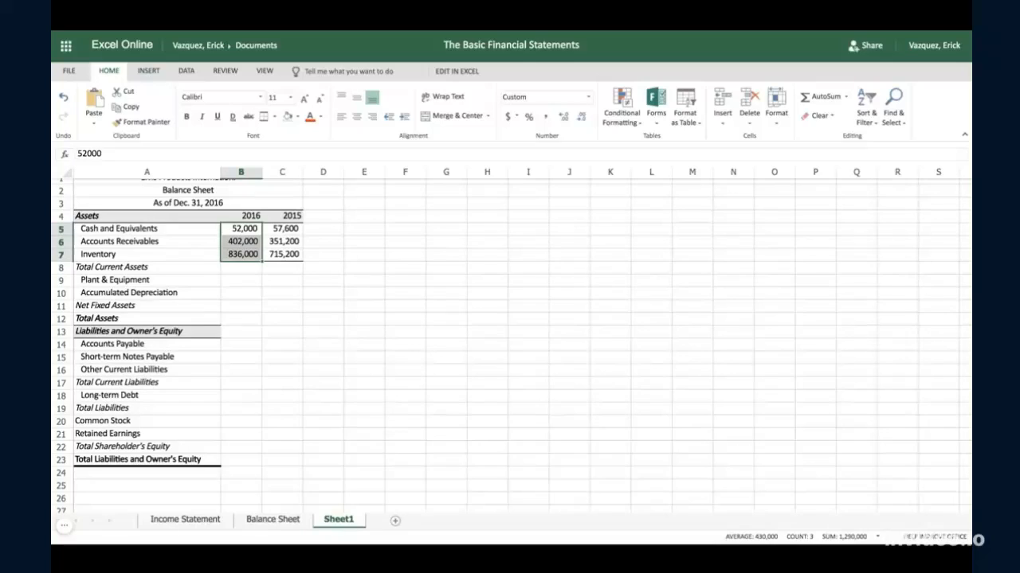
click(282, 232)
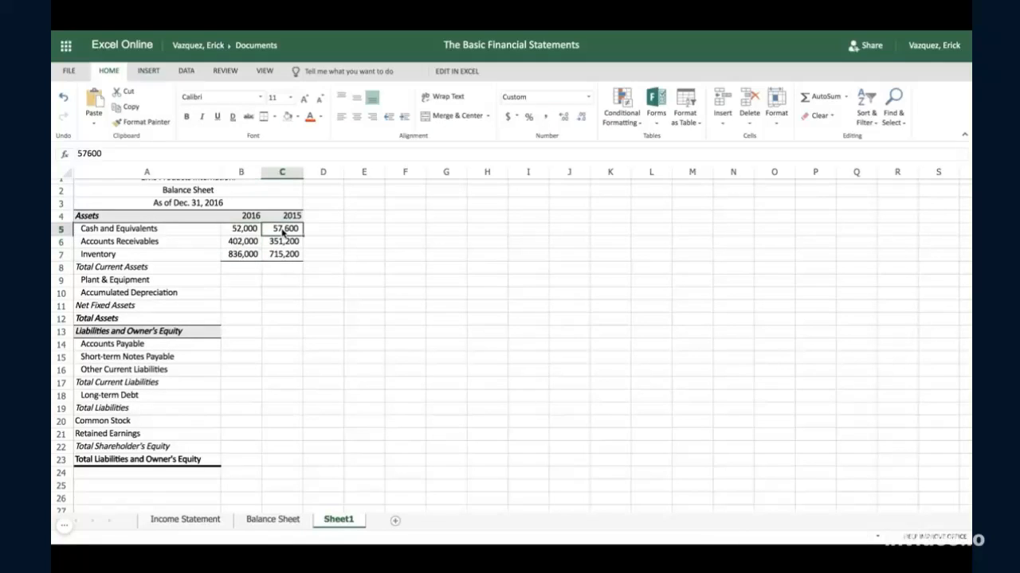
click(284, 256)
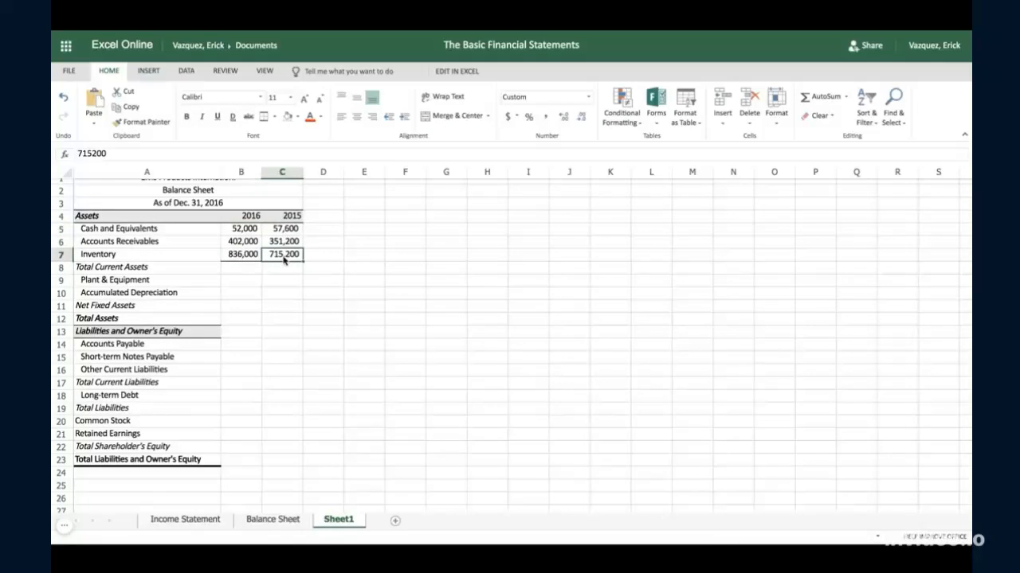
click(253, 271)
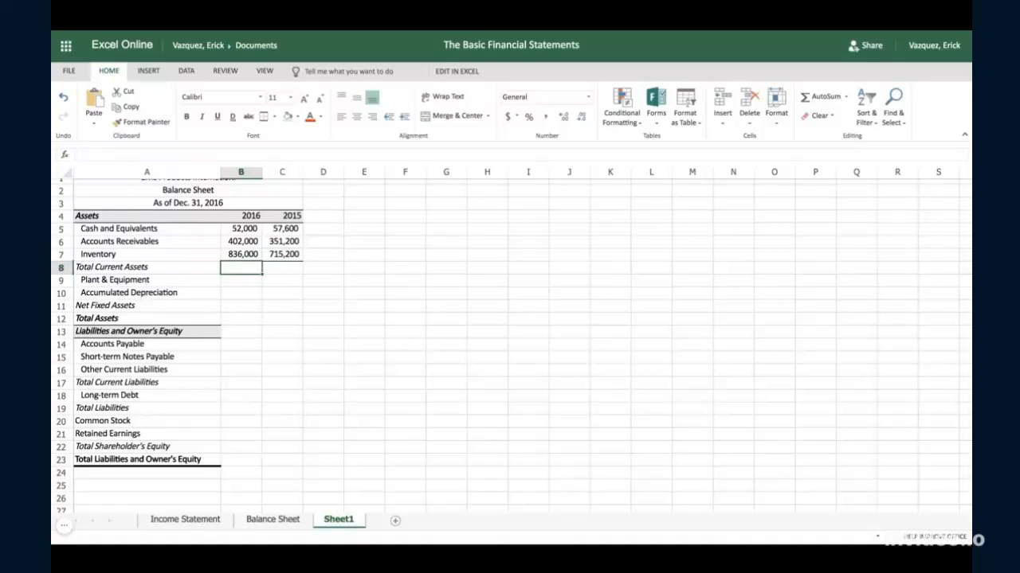
text(=)
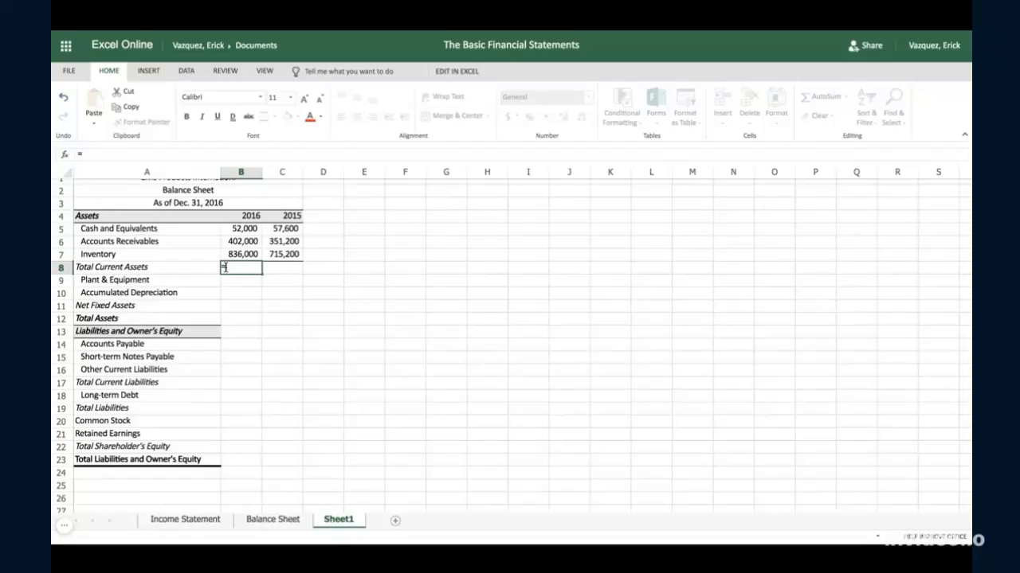
text(sum)
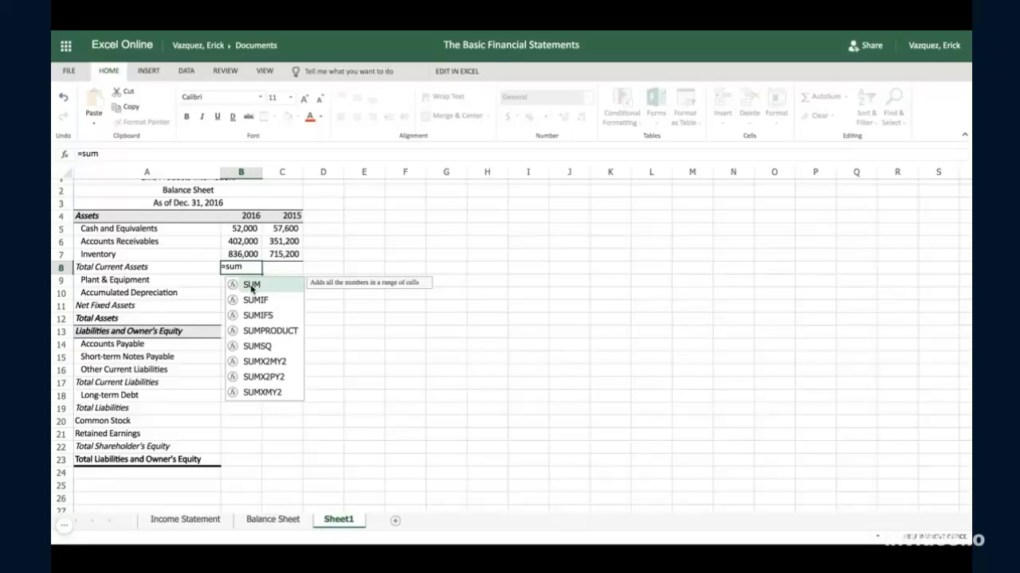
double_click(251, 289)
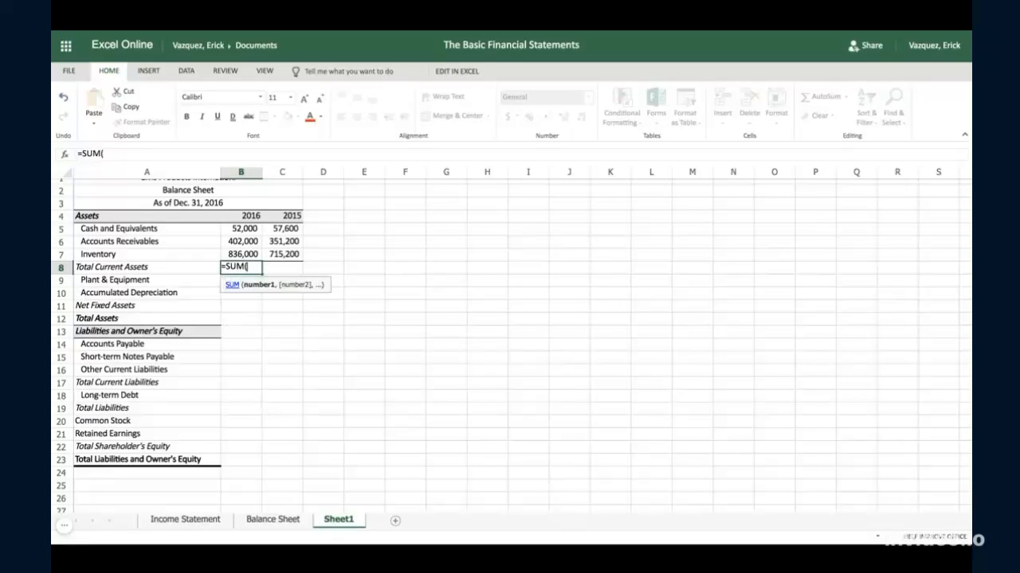
click(239, 231)
drag(239, 231, 240, 255)
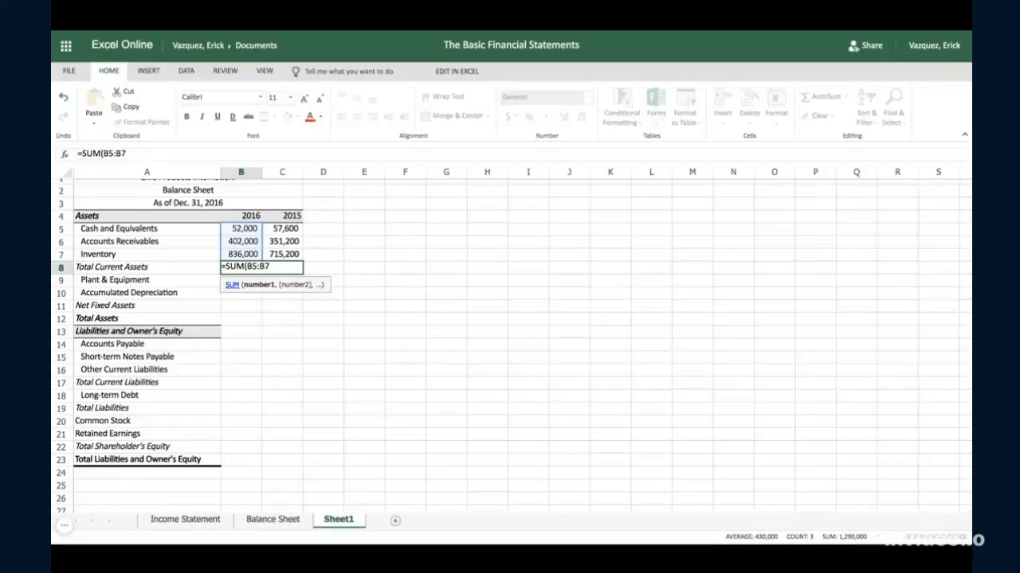
text())
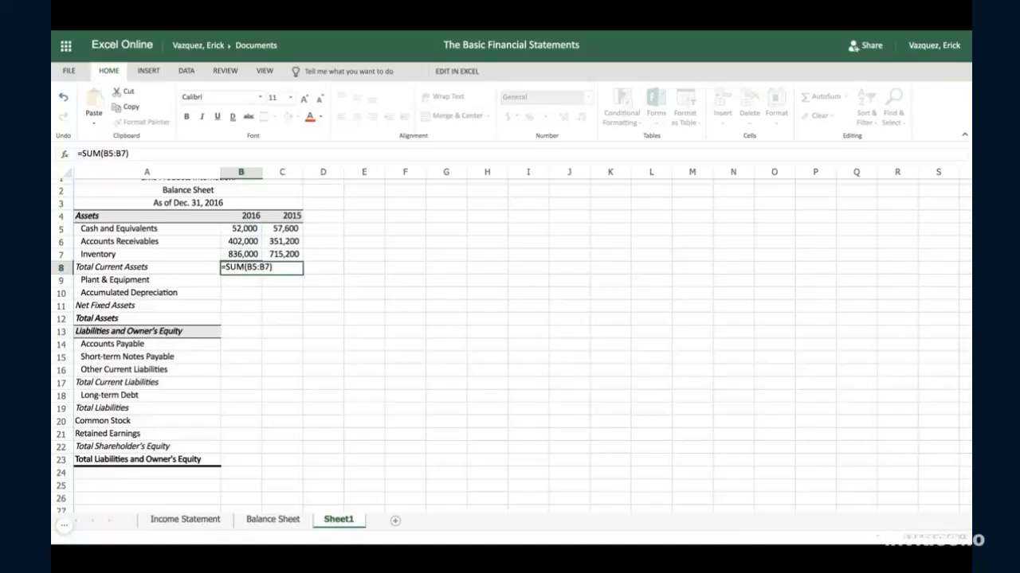
key(Tab)
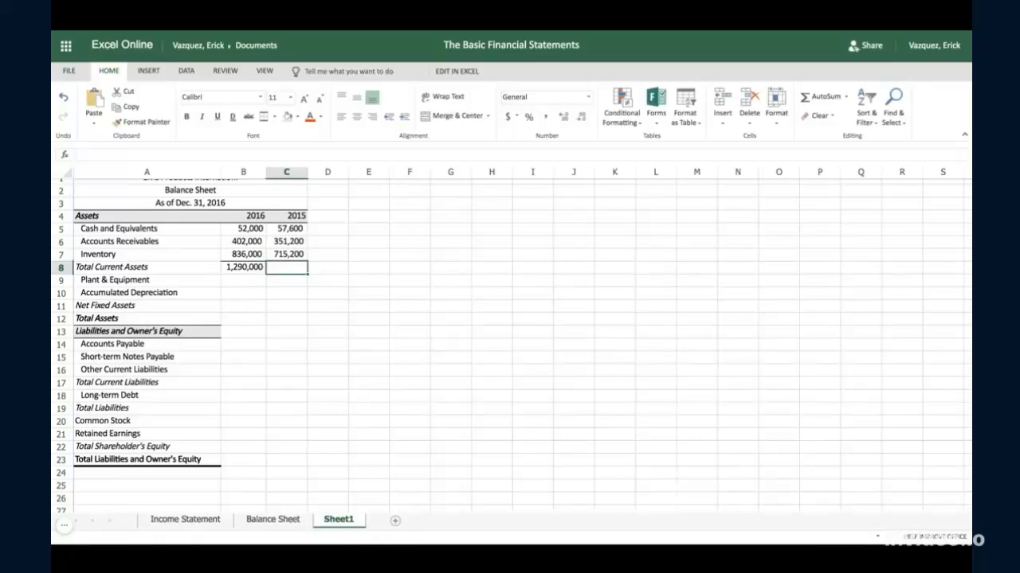
- Fill the 2016 total current assets formula from B8 across to the 2015 column in C8
click(255, 269)
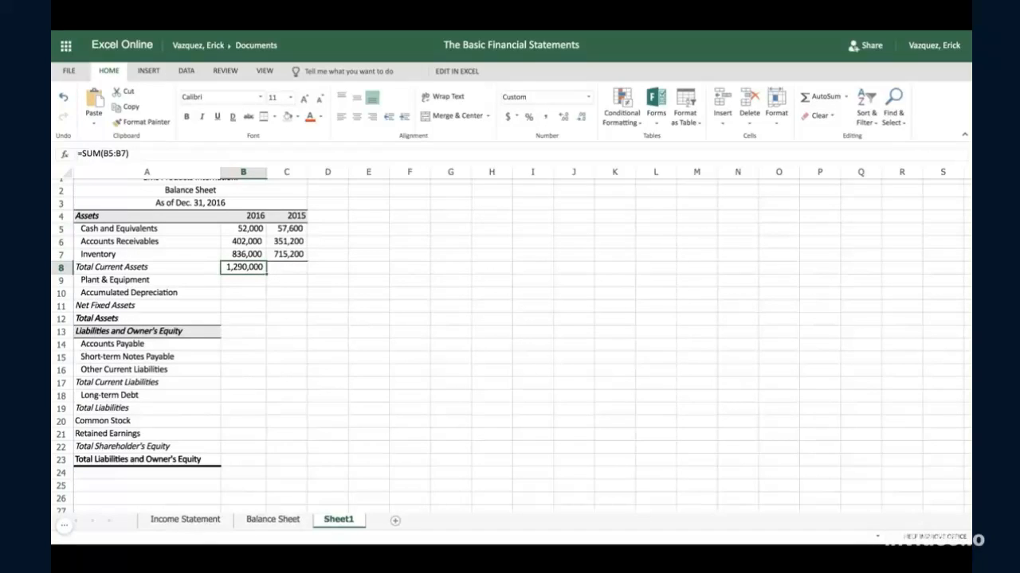
drag(266, 274, 294, 272)
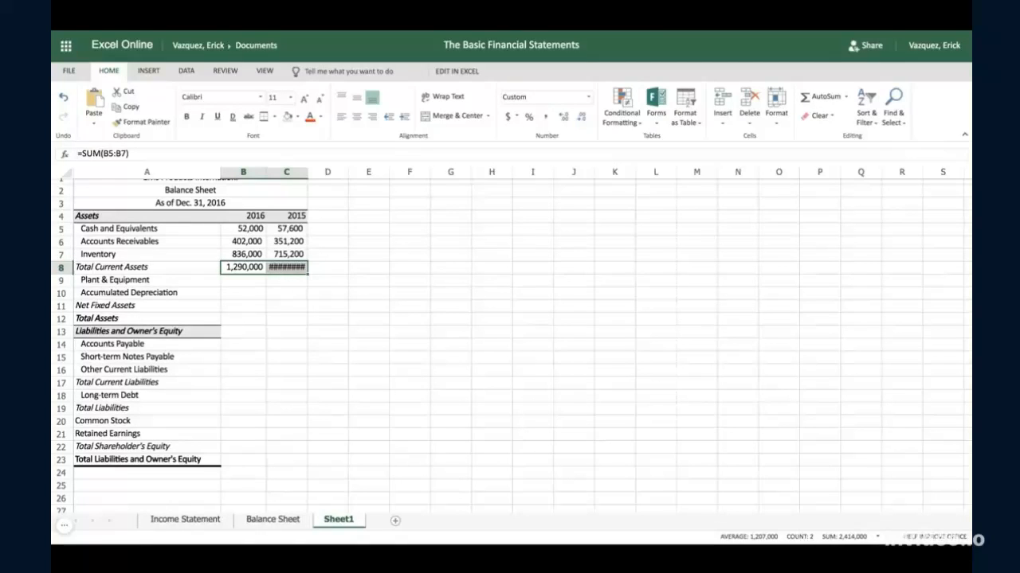
- Format the 2015 column cells C5:C23 as numbers with comma separators and no decimal places
click(288, 230)
drag(288, 230, 288, 459)
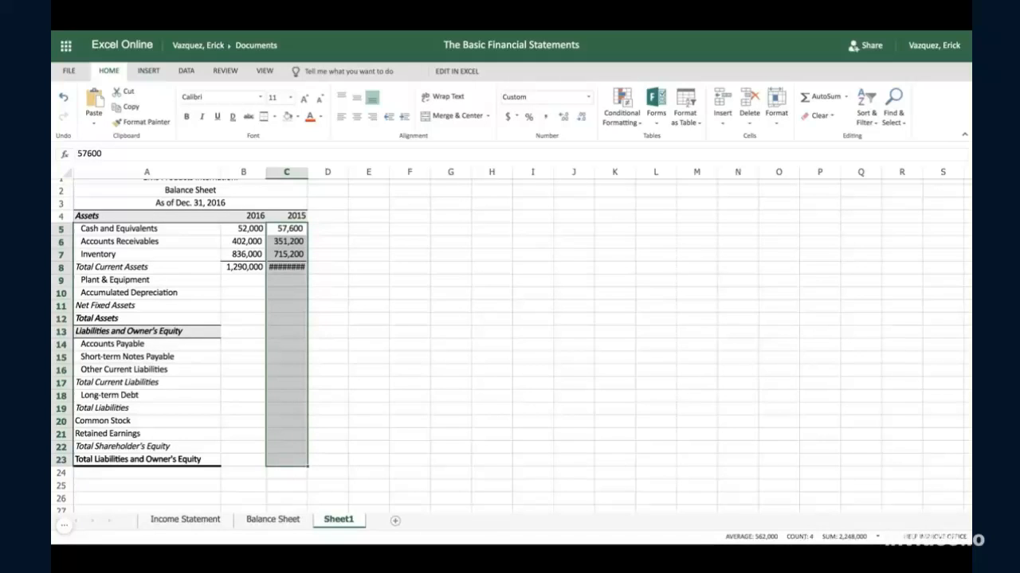
right_click(278, 293)
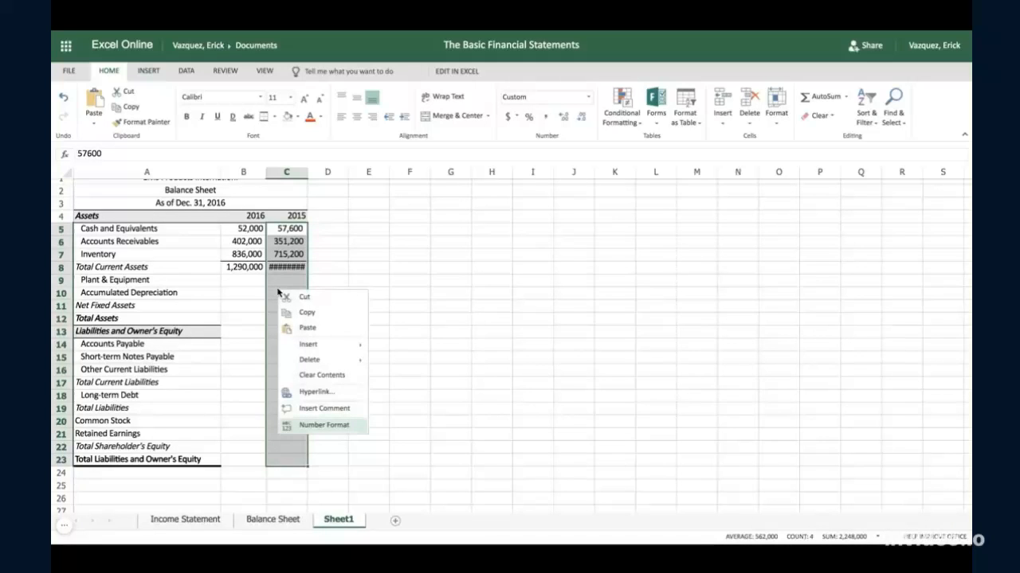
click(336, 428)
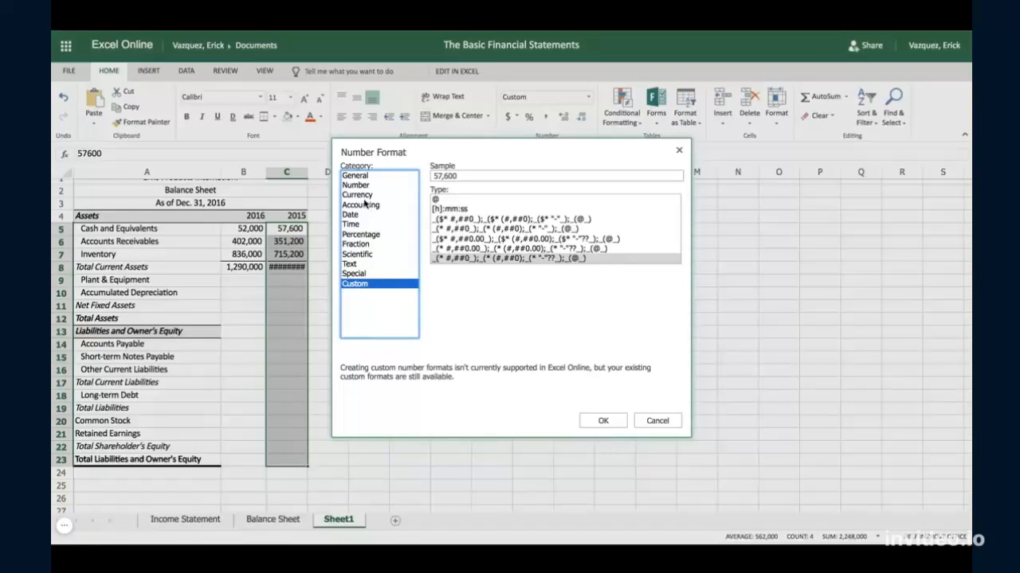
click(359, 186)
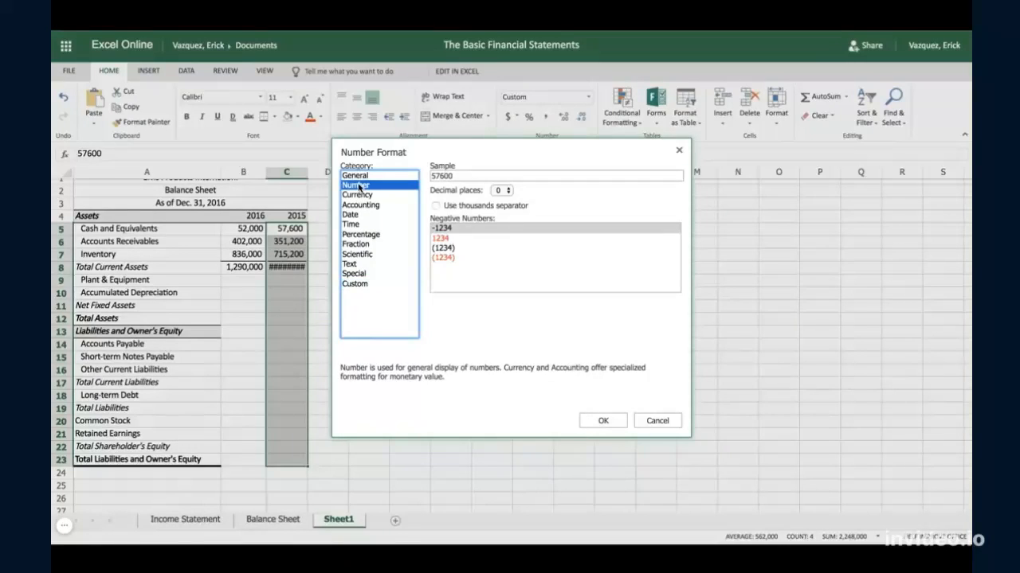
click(606, 424)
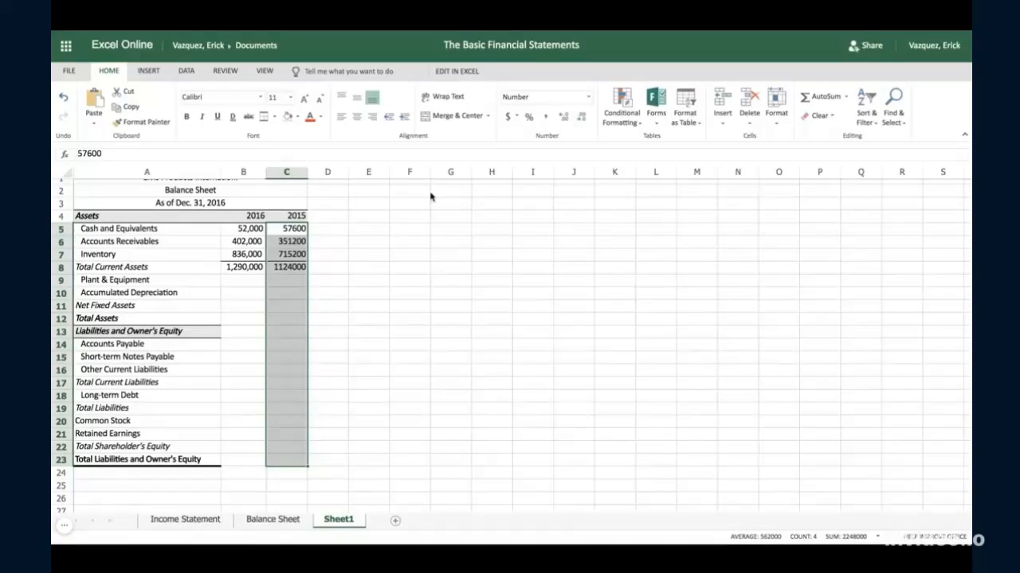
click(542, 118)
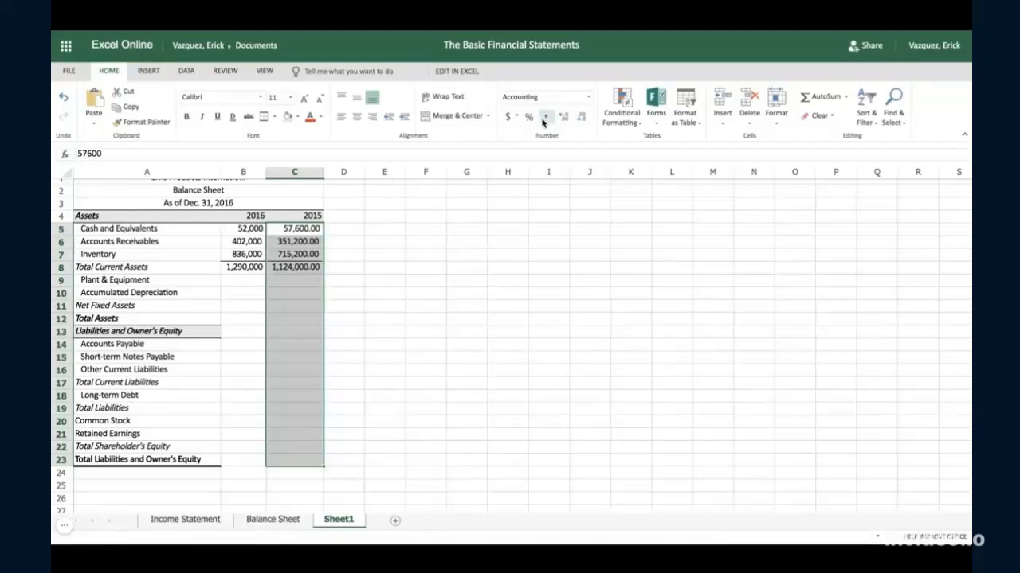
click(582, 118)
click(582, 118)
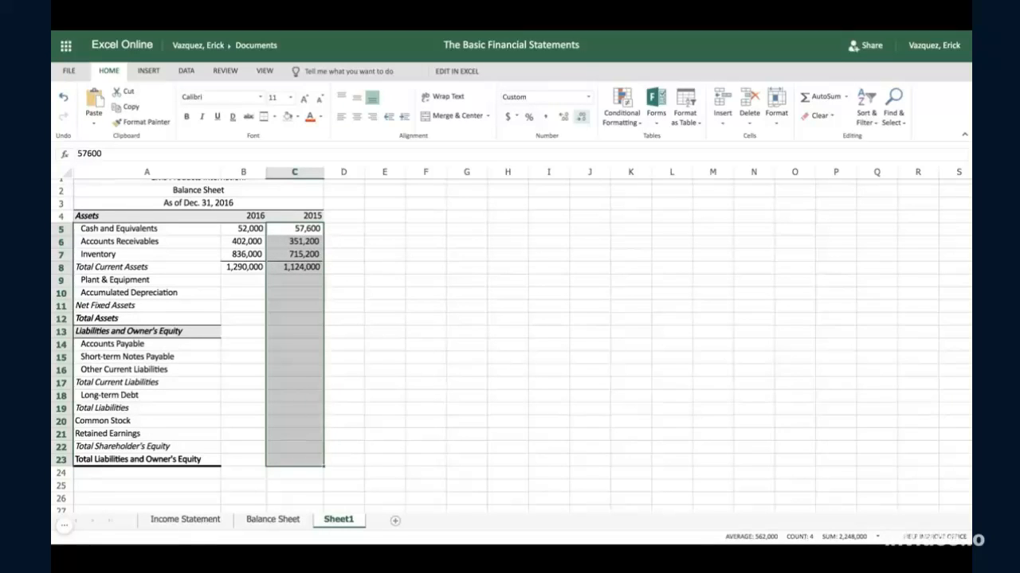
click(254, 270)
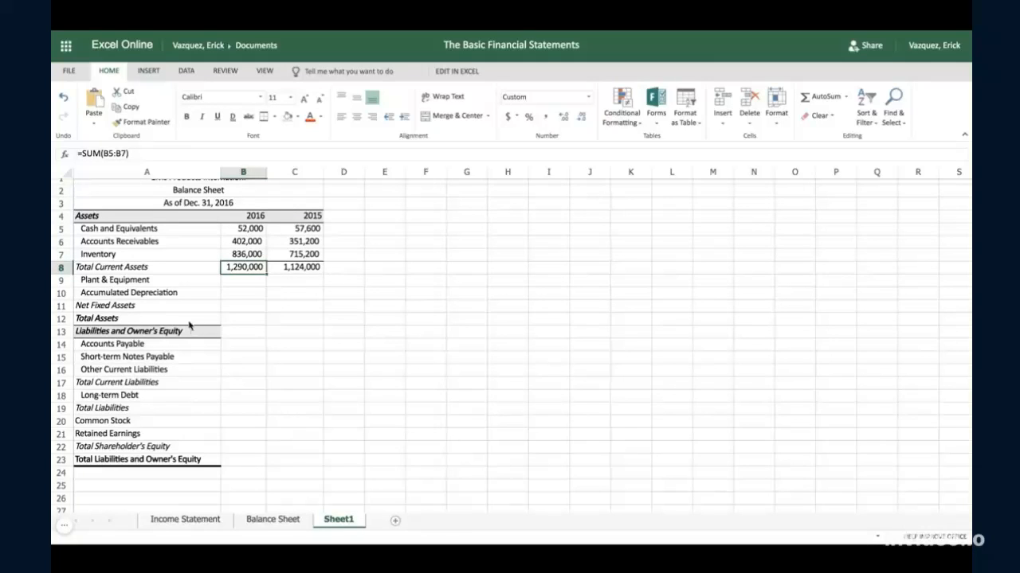
- Copy the plant and equipment and accumulated depreciation figures in B9:C10 from the Balance Sheet into Sheet1 starting at B9
click(255, 526)
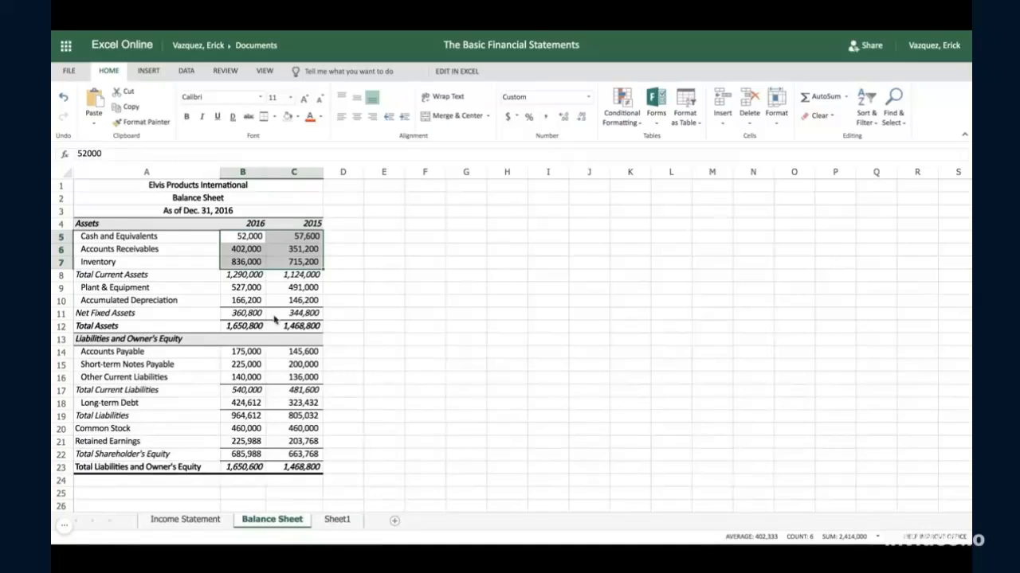
click(243, 290)
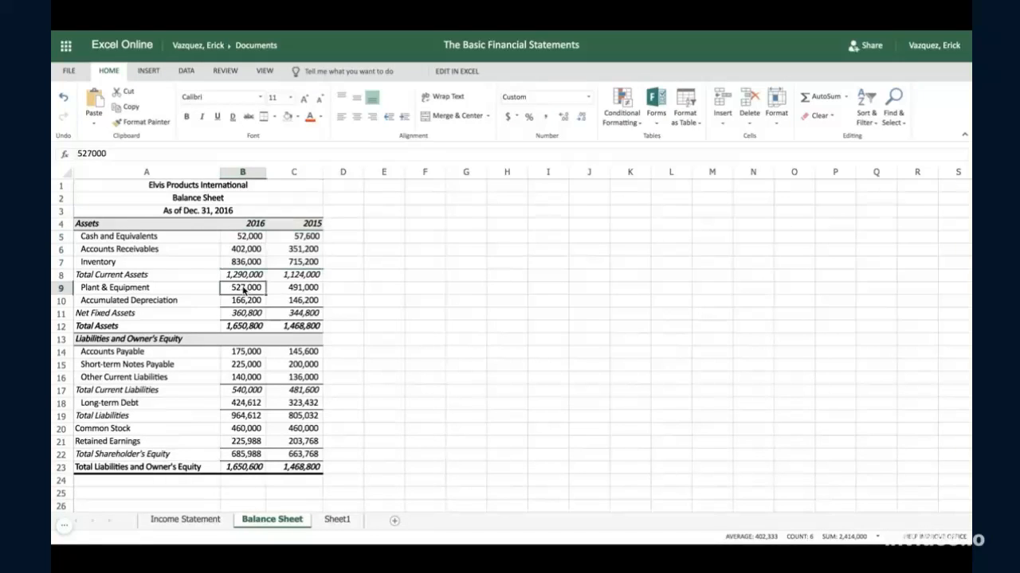
mouse_move(244, 290)
mouse_down()
mouse_move(297, 288)
mouse_move(296, 300)
mouse_up()
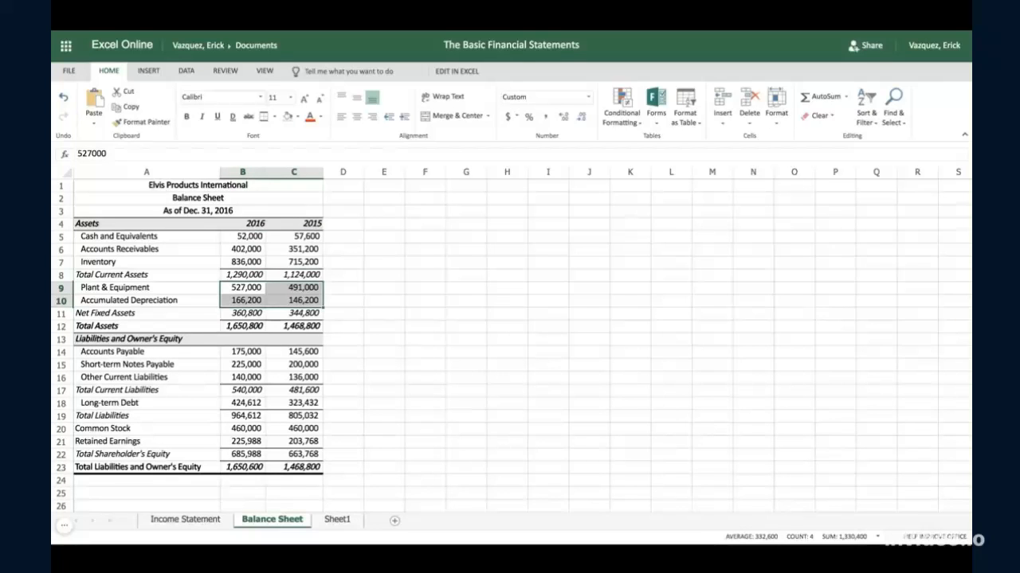
key(ctrl+c)
click(331, 522)
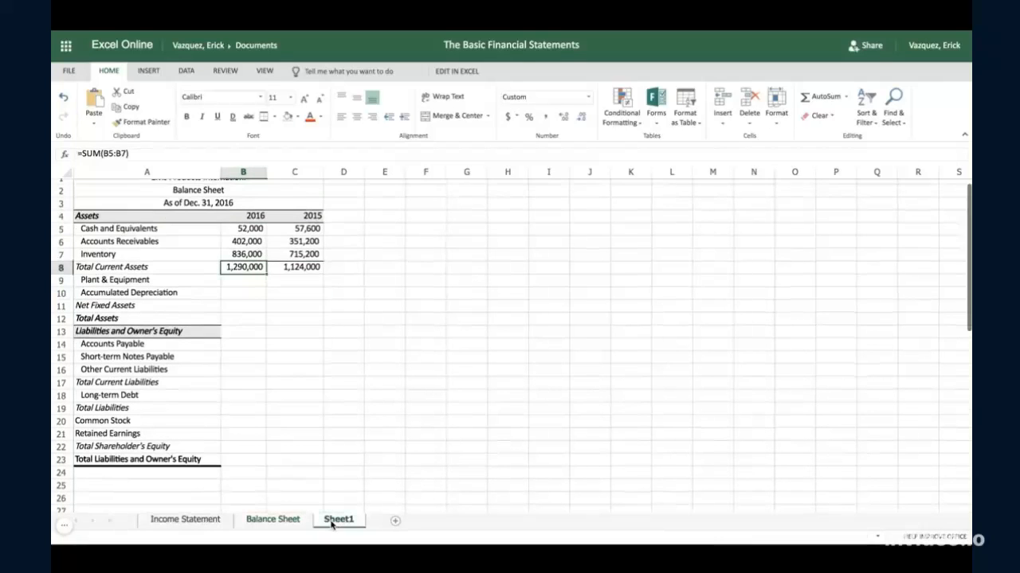
click(240, 283)
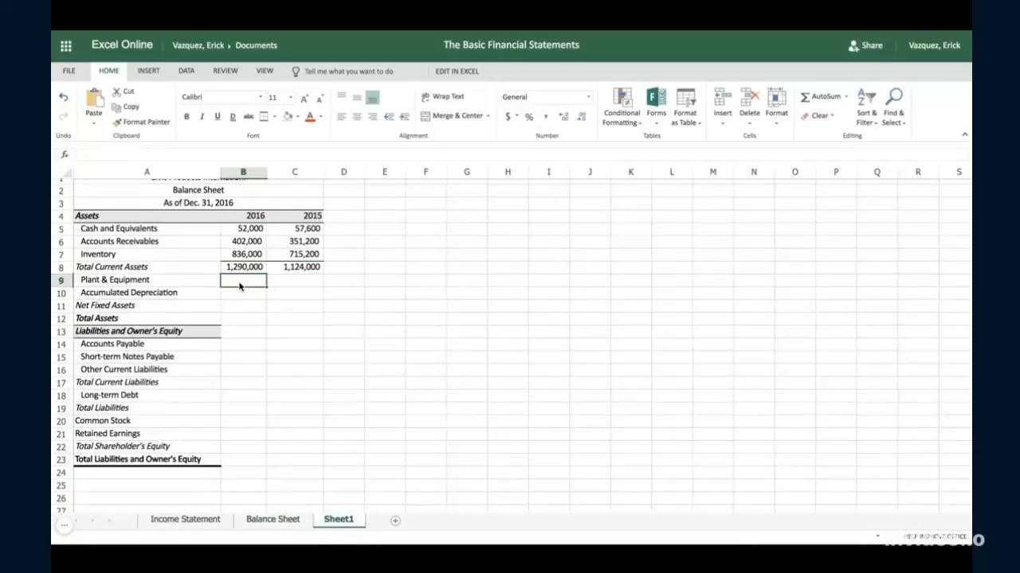
key(ctrl+v)
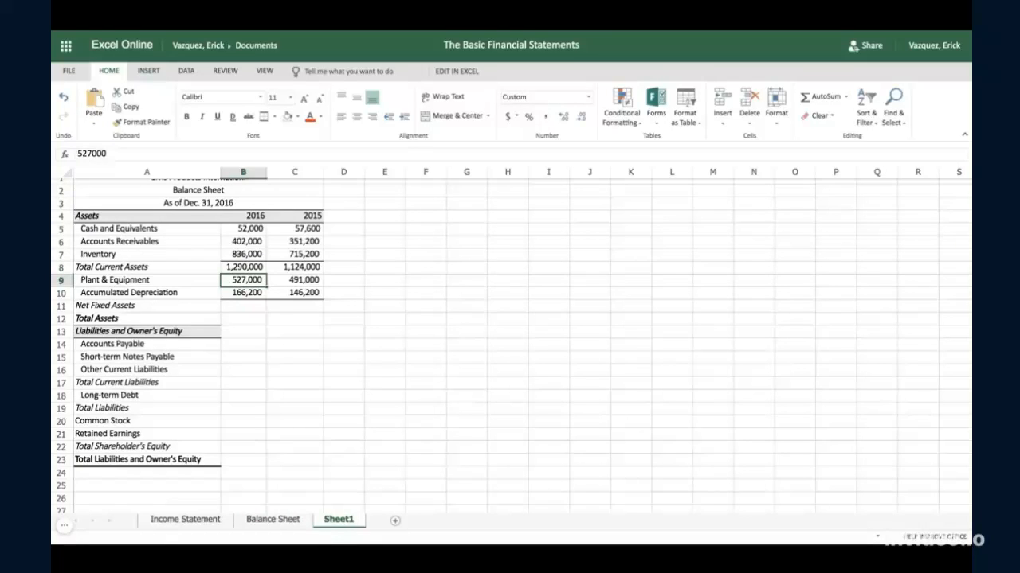
- Examine the plant and depreciation figures on Sheet1 and the 2016 net fixed assets formula in B11 of the Balance Sheet
click(273, 309)
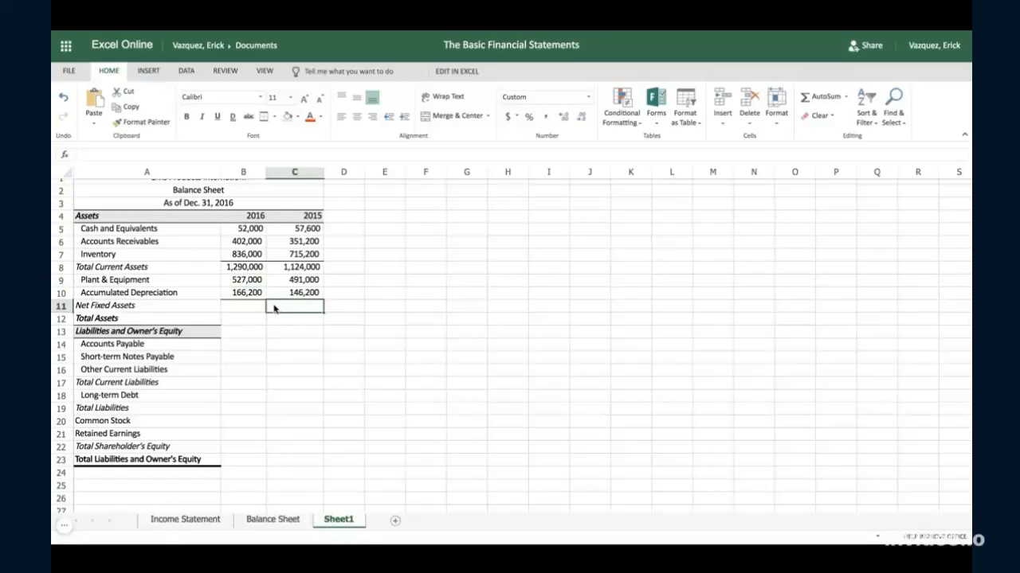
click(243, 305)
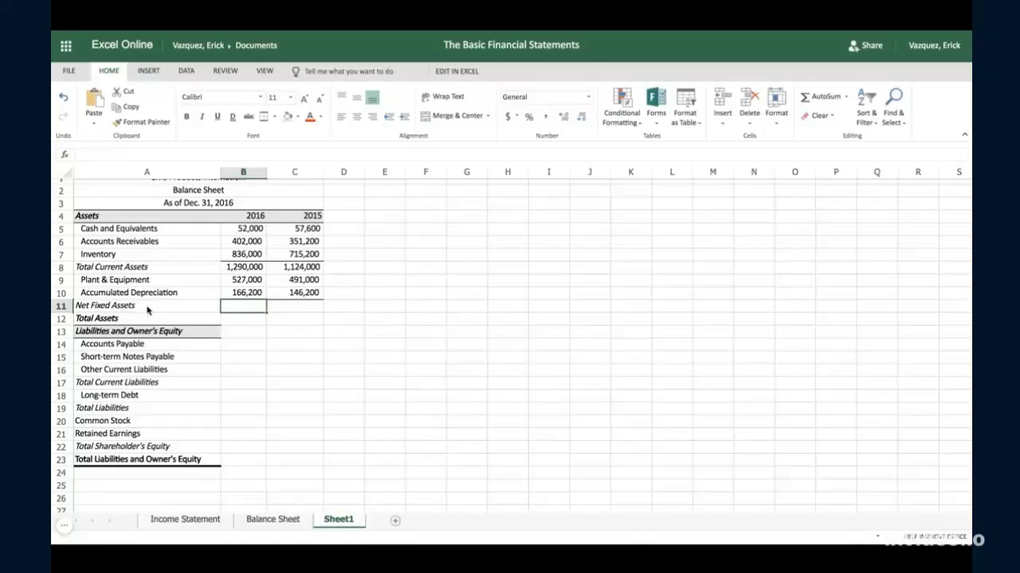
click(248, 281)
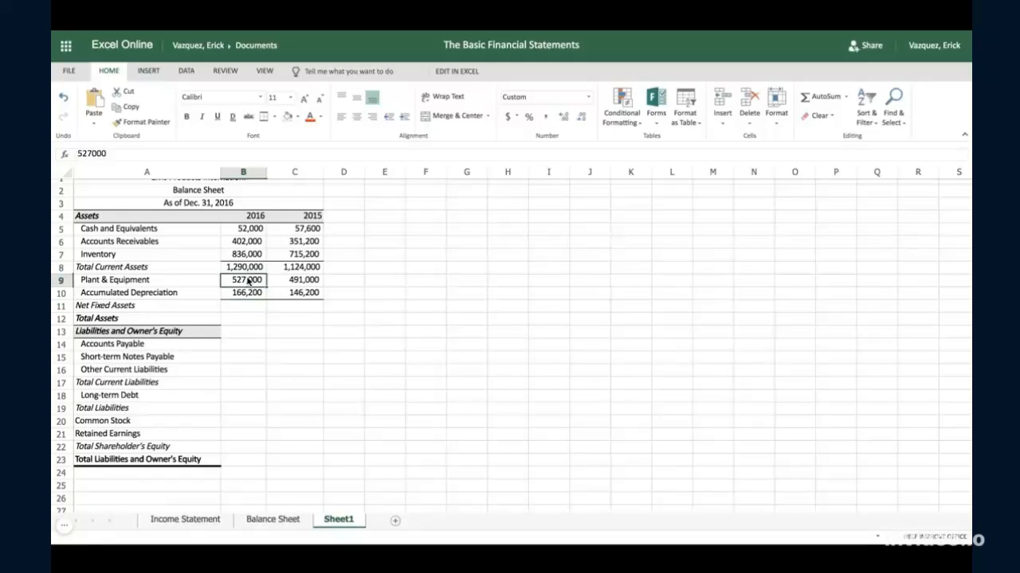
click(250, 294)
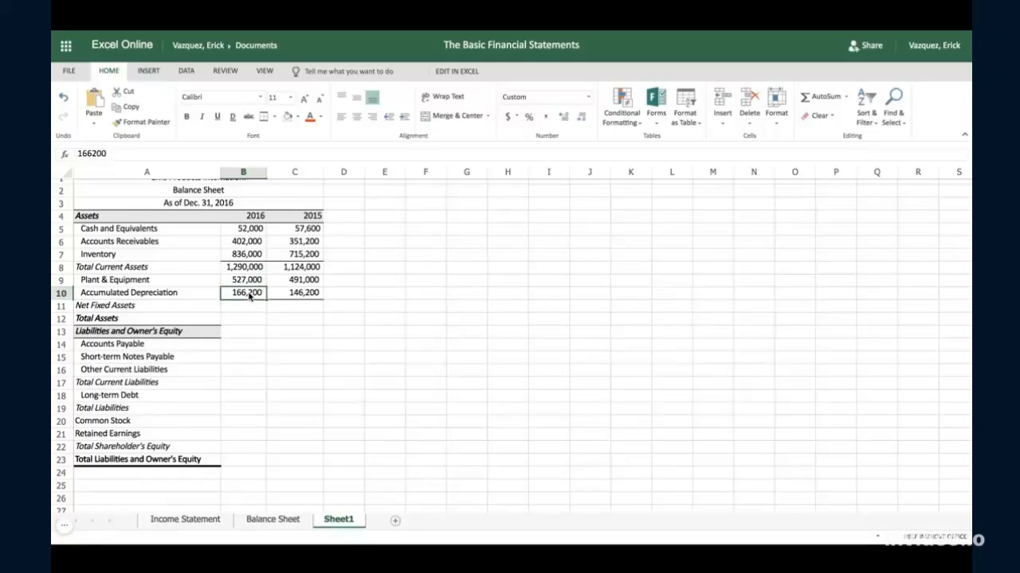
click(273, 522)
click(419, 357)
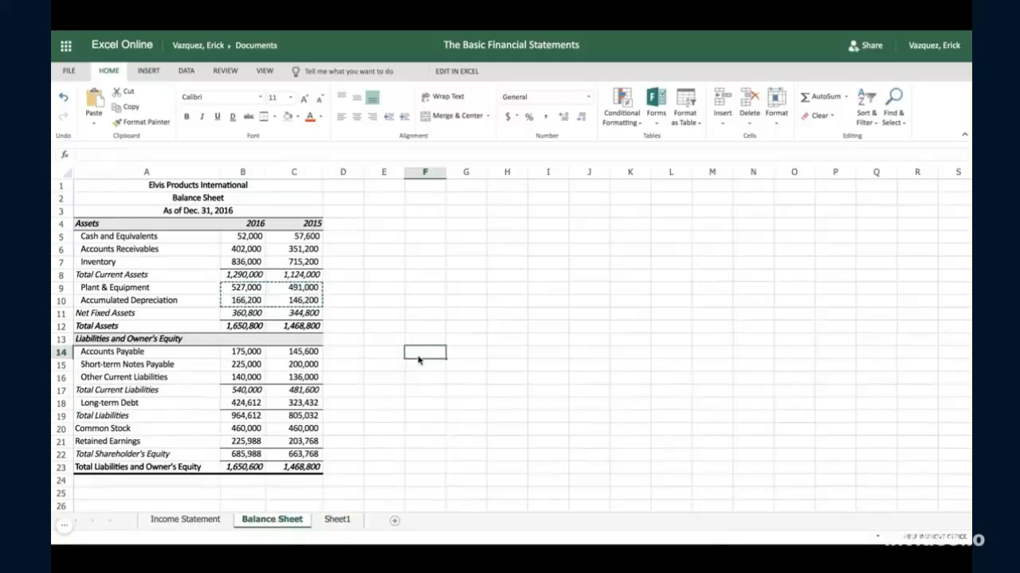
click(264, 315)
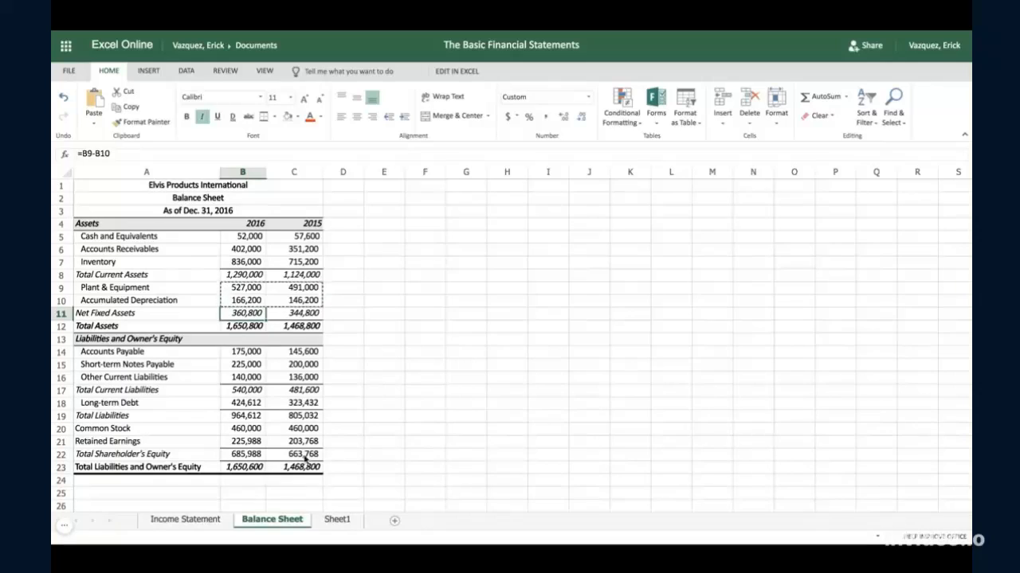
- Calculate net fixed assets on Sheet1 by entering =B9-B10 in cell B11 and fill the formula across to C11
click(337, 520)
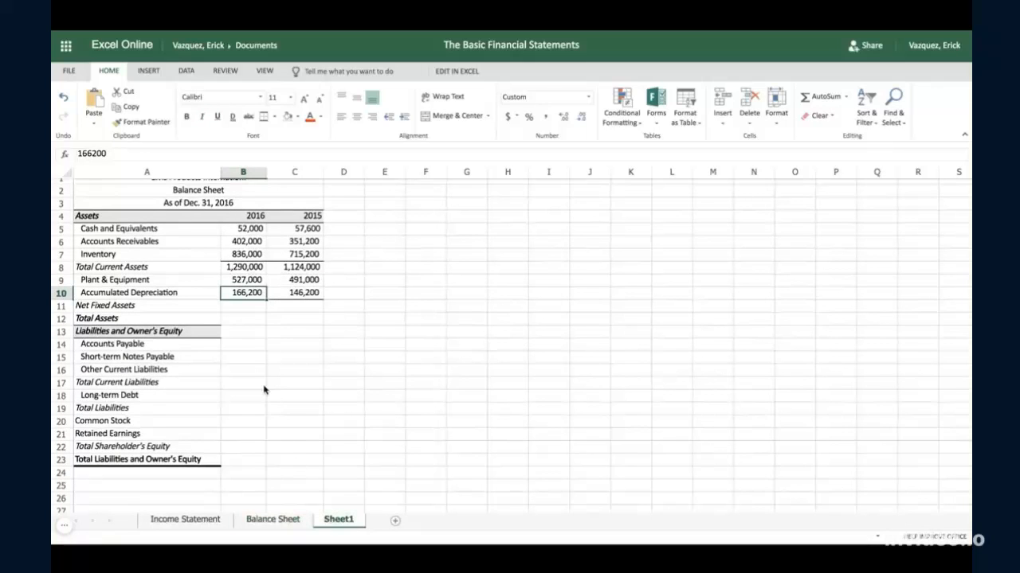
click(239, 309)
text(=)
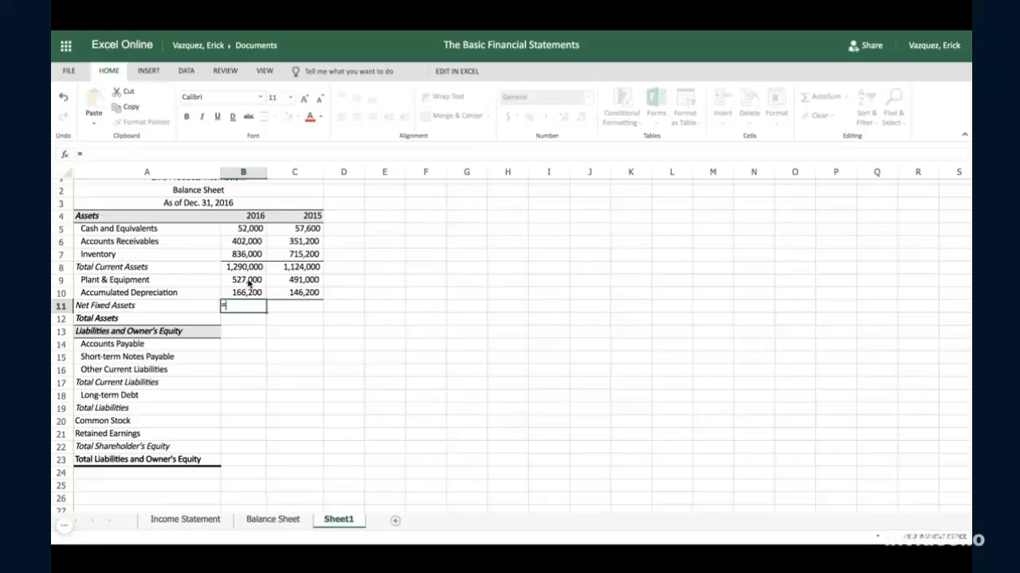
click(247, 283)
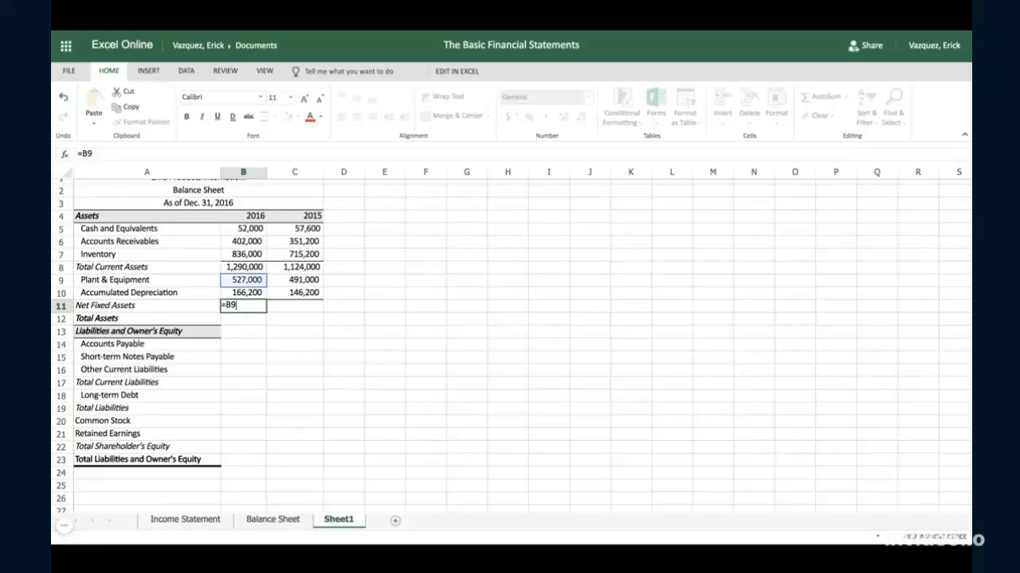
text(-)
click(247, 293)
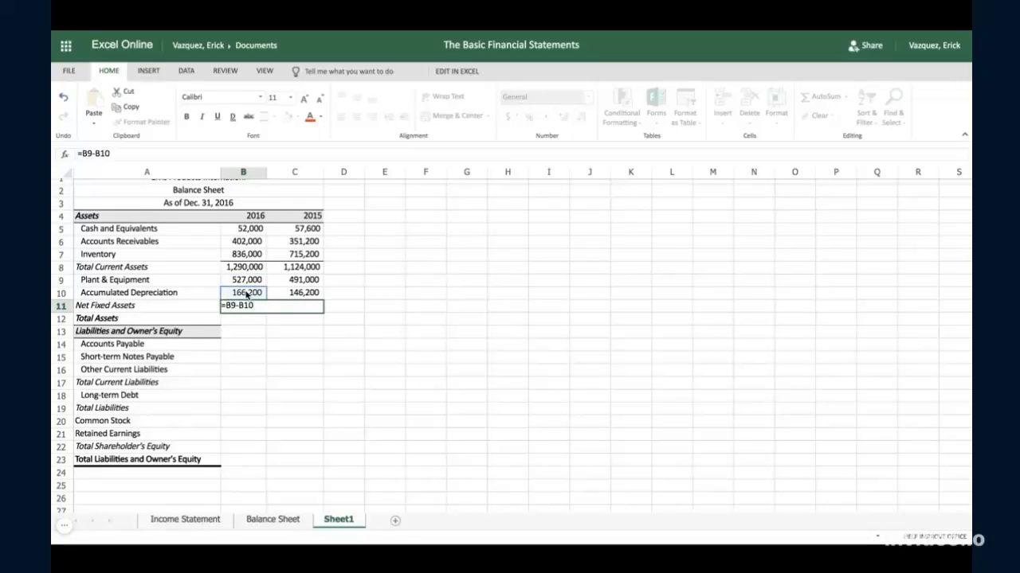
key(Tab)
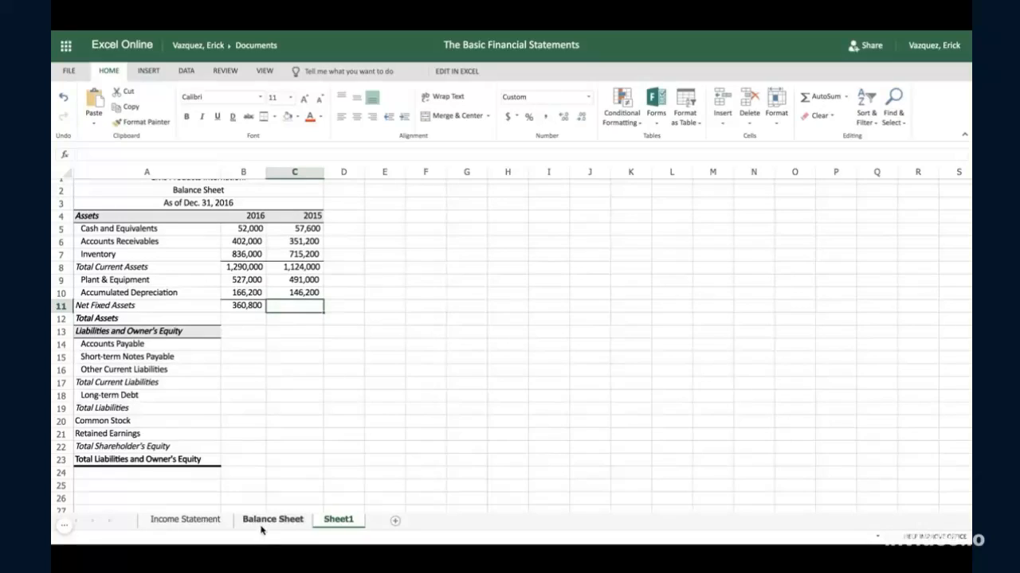
click(243, 309)
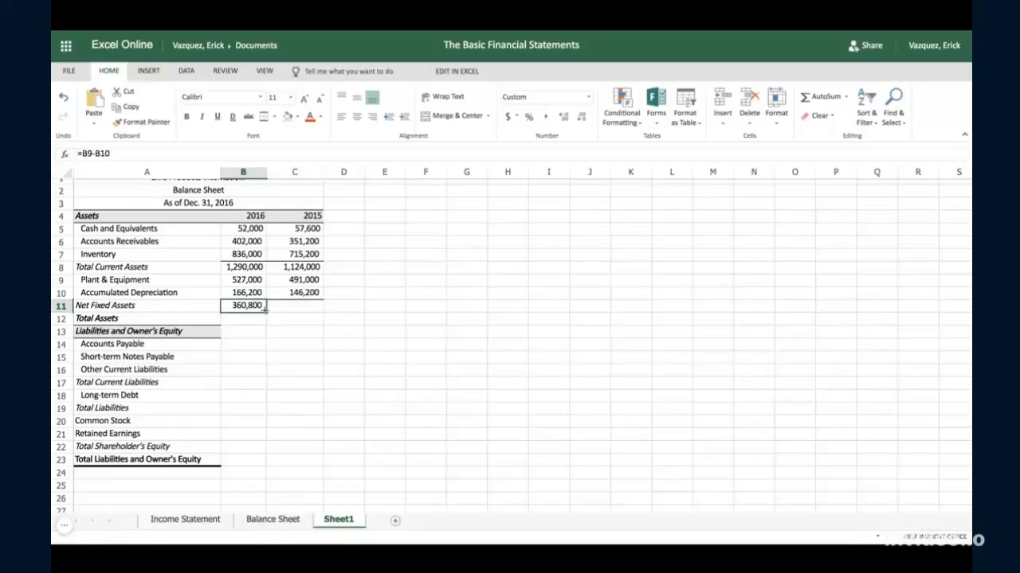
drag(266, 312, 318, 311)
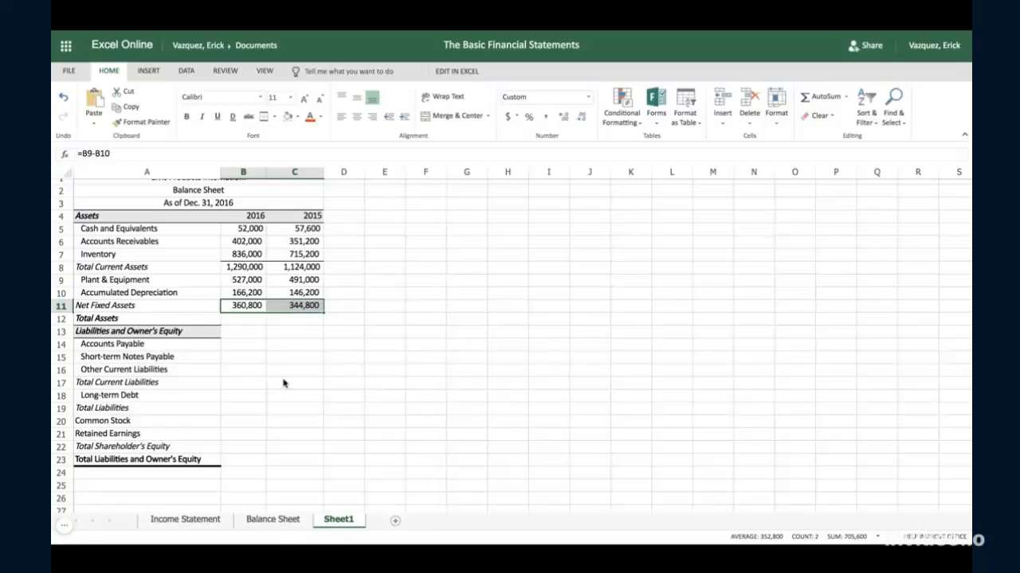
- Calculate the 2016 total assets by entering =B8+B11 in cell B12
click(249, 323)
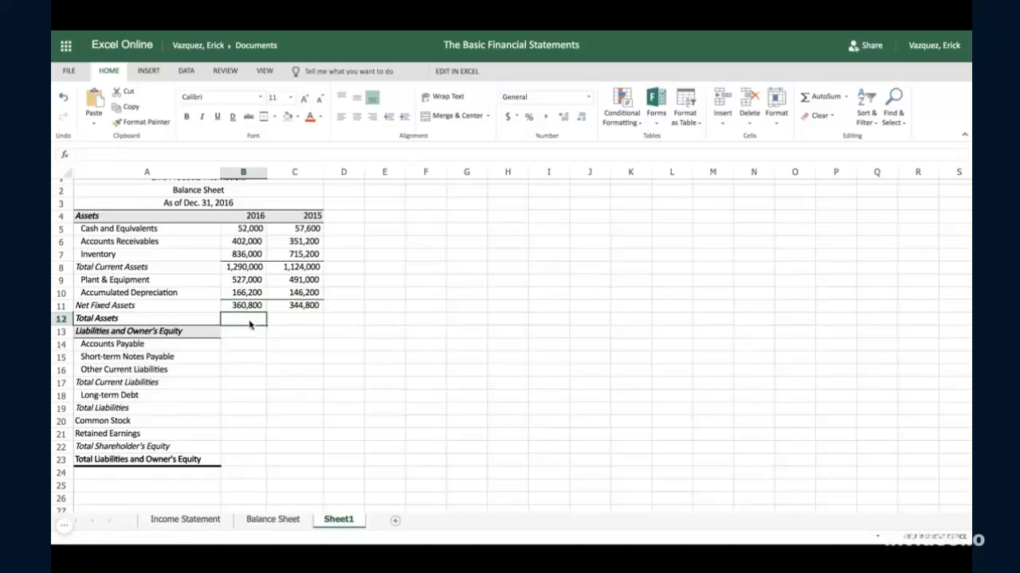
text(=)
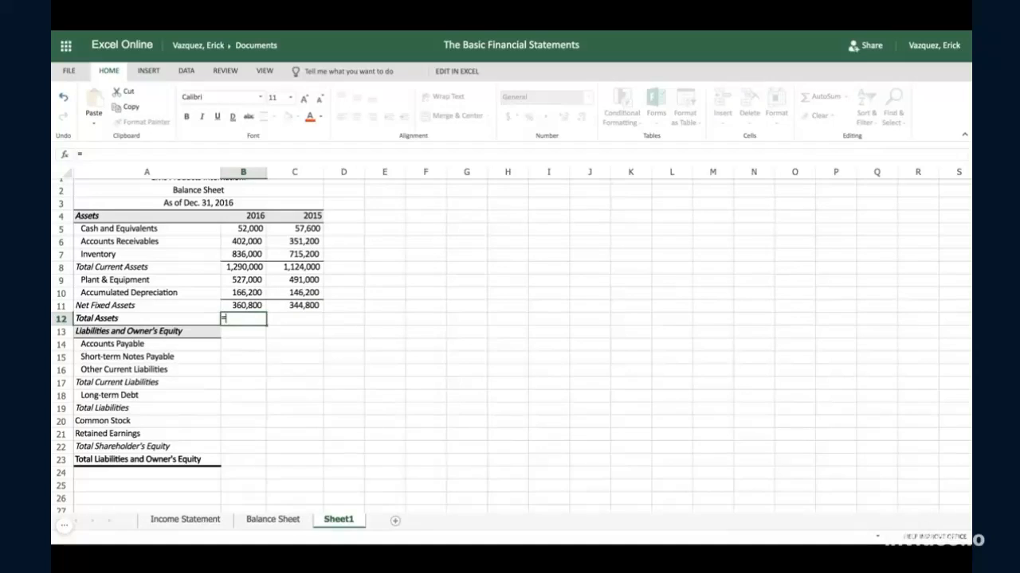
click(247, 272)
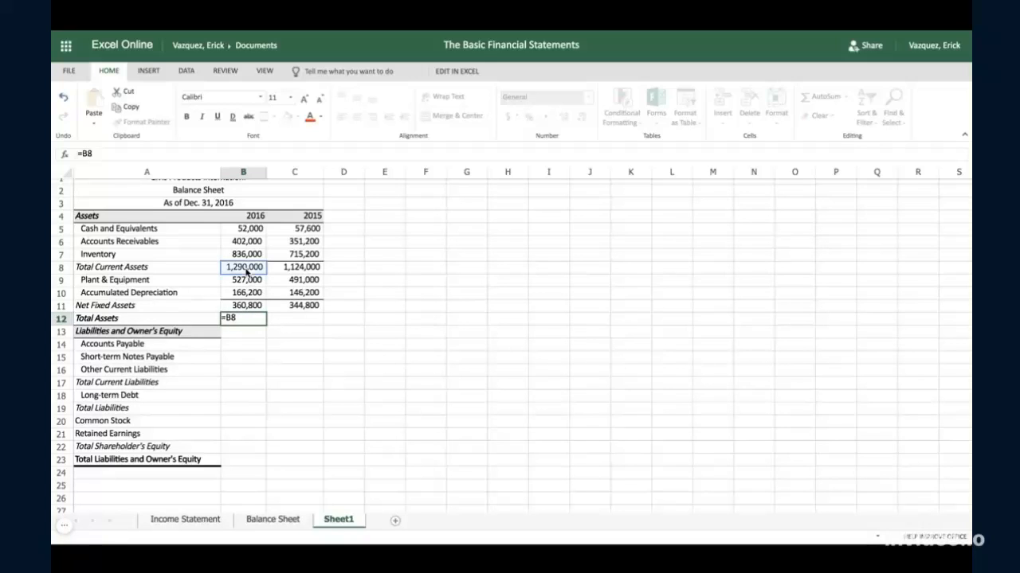
text(+)
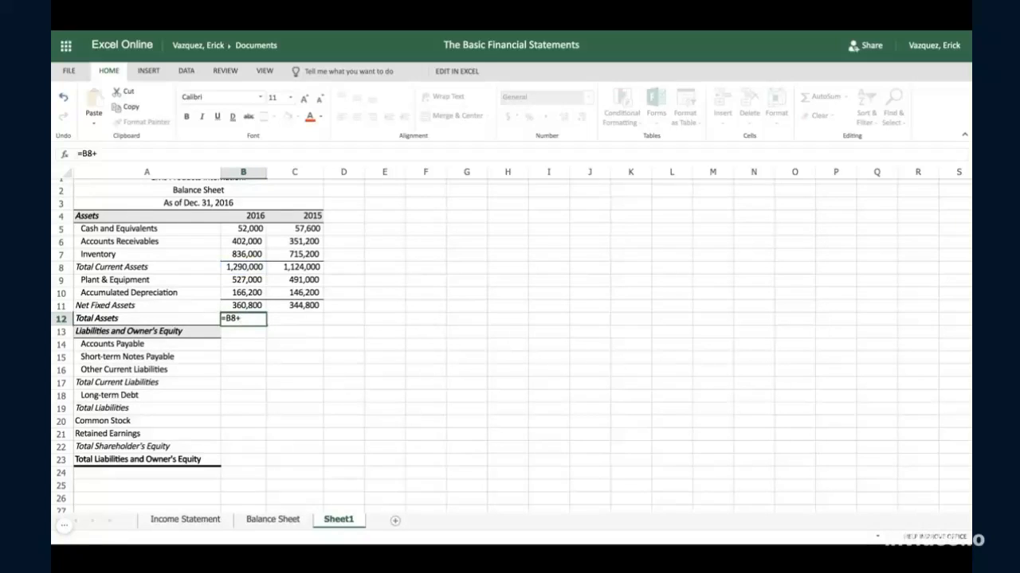
click(247, 305)
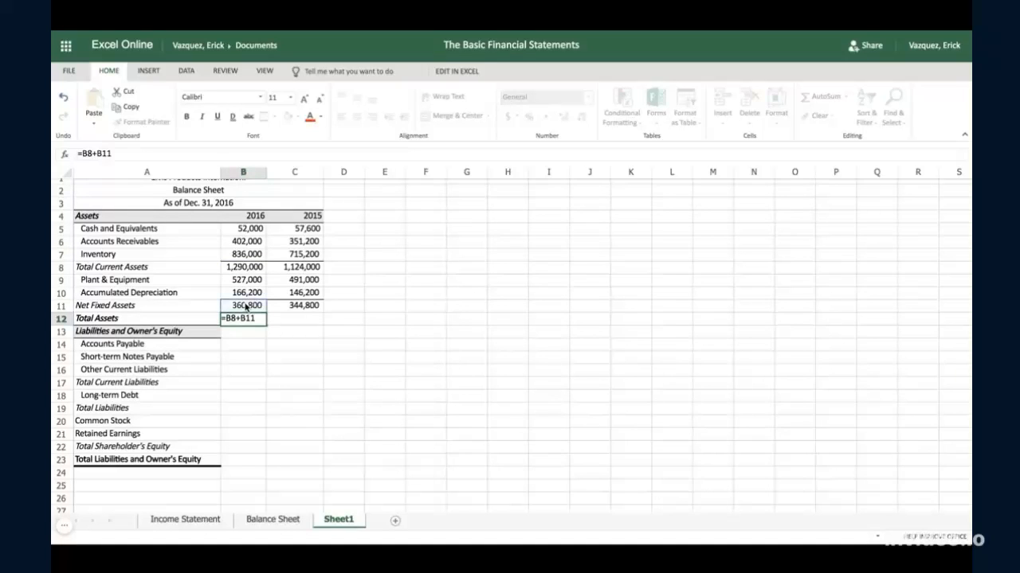
key(Tab)
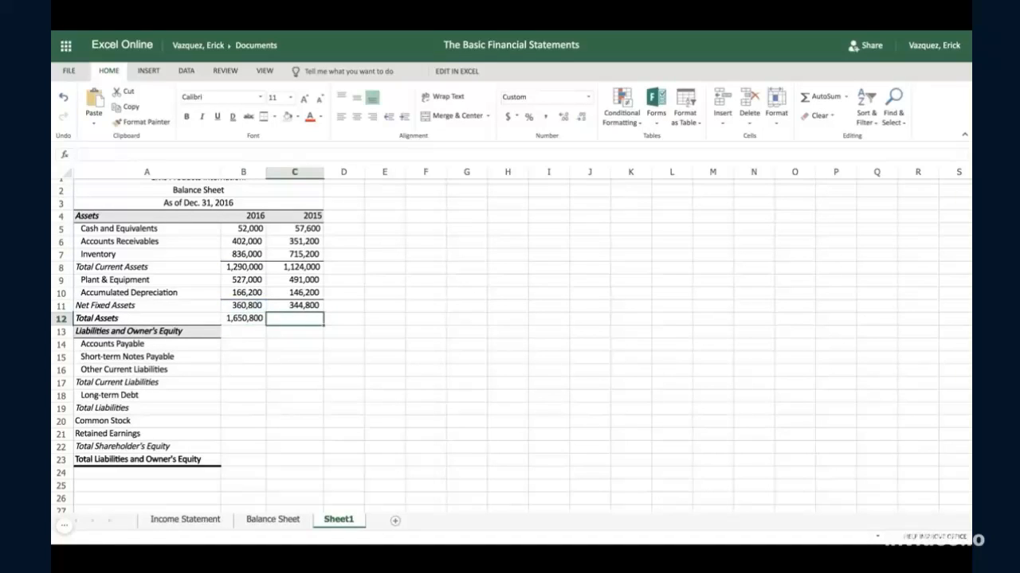
- Fill the total assets formula from B12 across to C12 on Sheet1
click(246, 320)
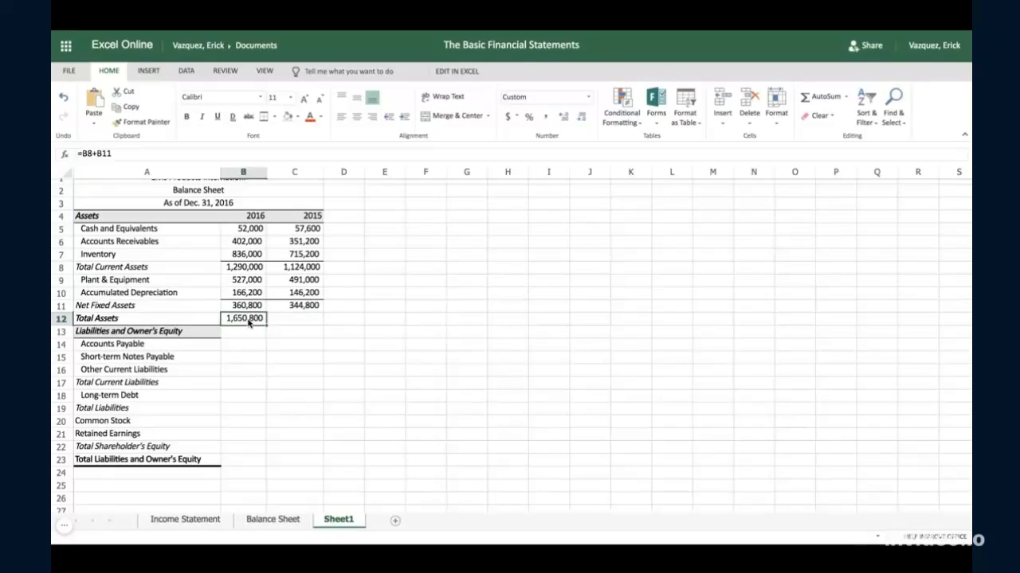
drag(266, 322, 319, 322)
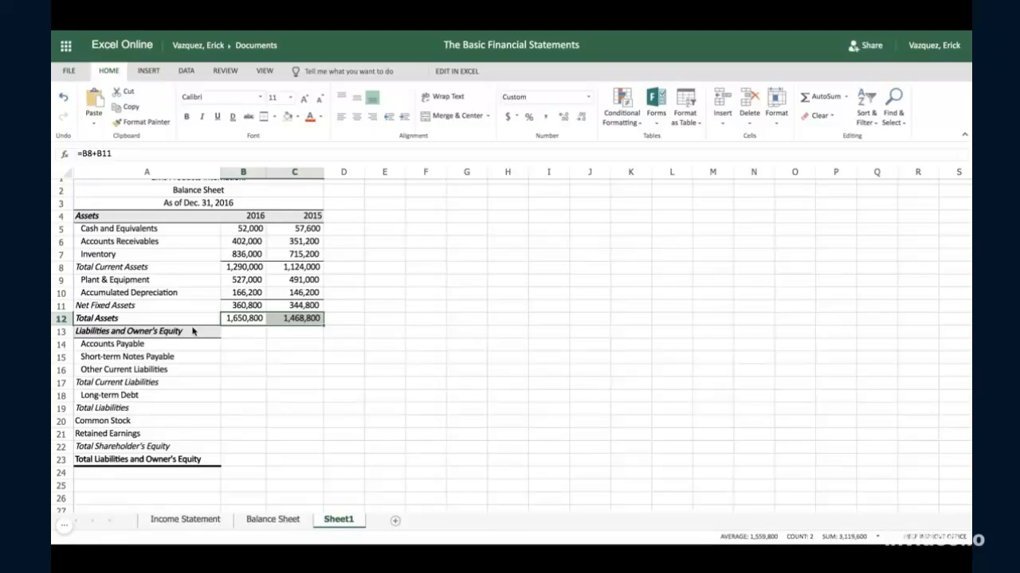
- Copy the accounts payable, short-term notes payable and other current liabilities figures in B14:C16 from the Balance Sheet into Sheet1 starting at B14
click(269, 521)
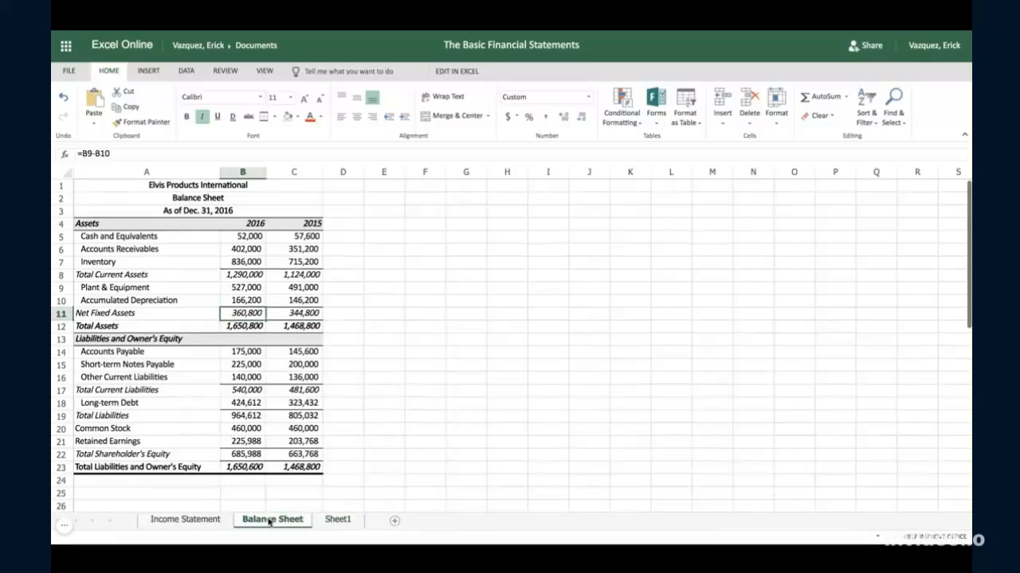
click(247, 354)
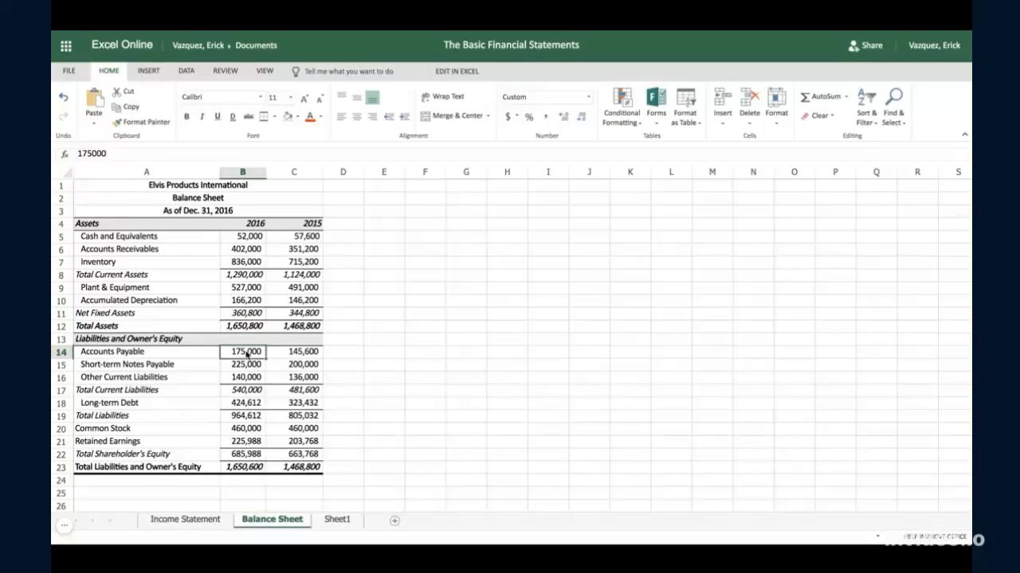
drag(247, 354, 292, 377)
key(ctrl+c)
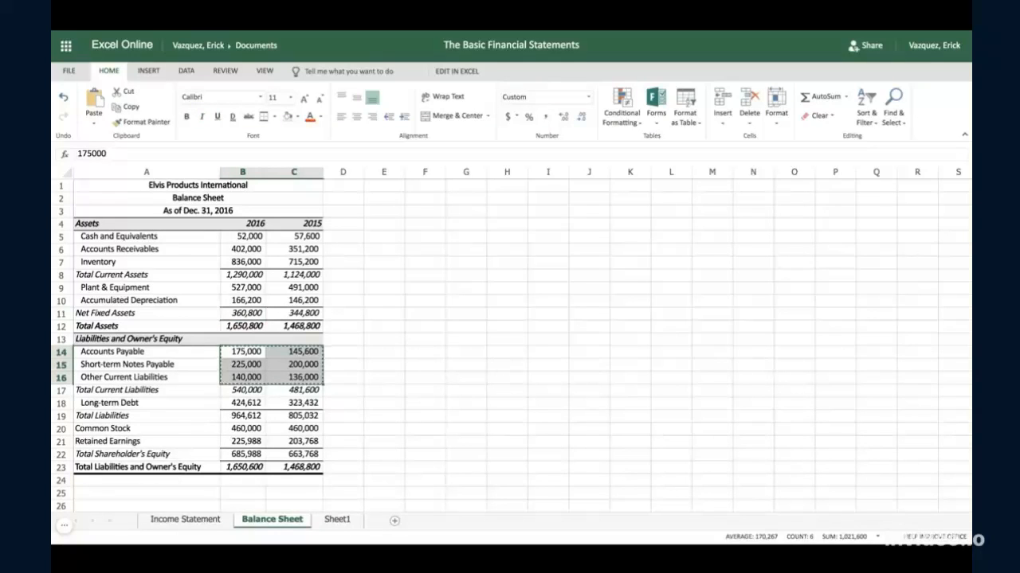
click(337, 519)
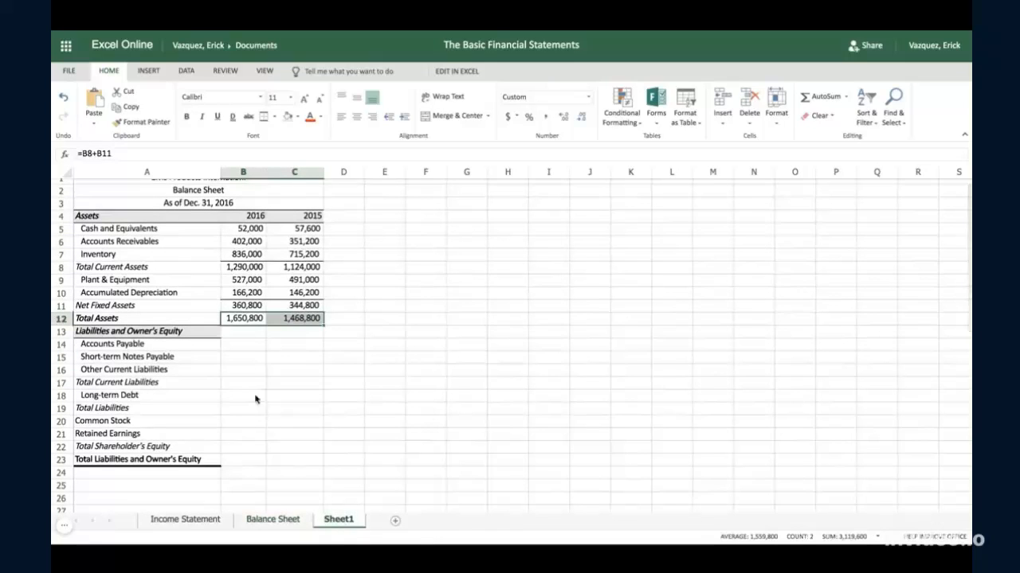
click(231, 347)
key(ctrl+v)
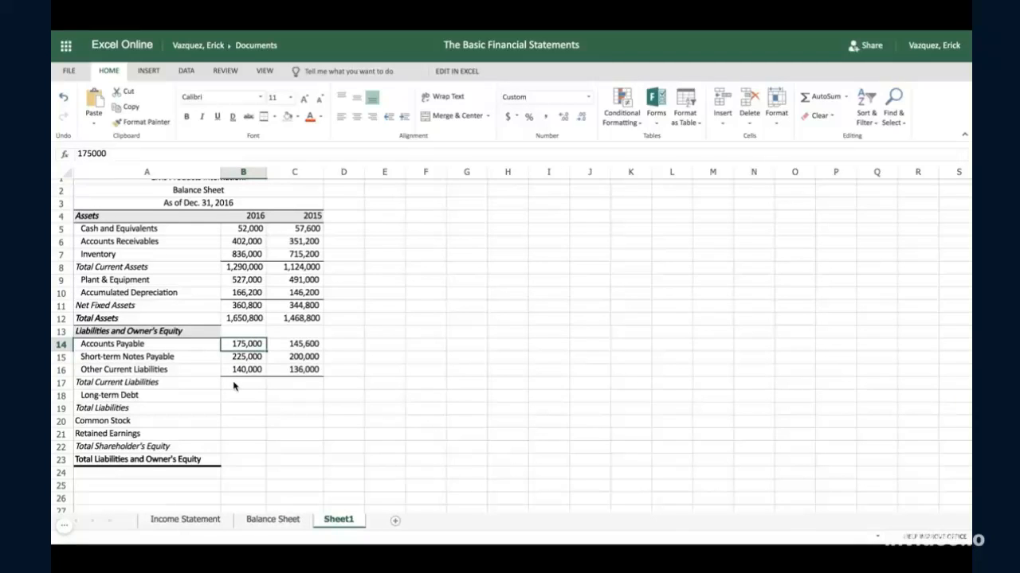
- Calculate total current liabilities on Sheet1 by entering =SUM(B14:B16) in cell B17 and fill the formula across to C17
click(233, 385)
text(=)
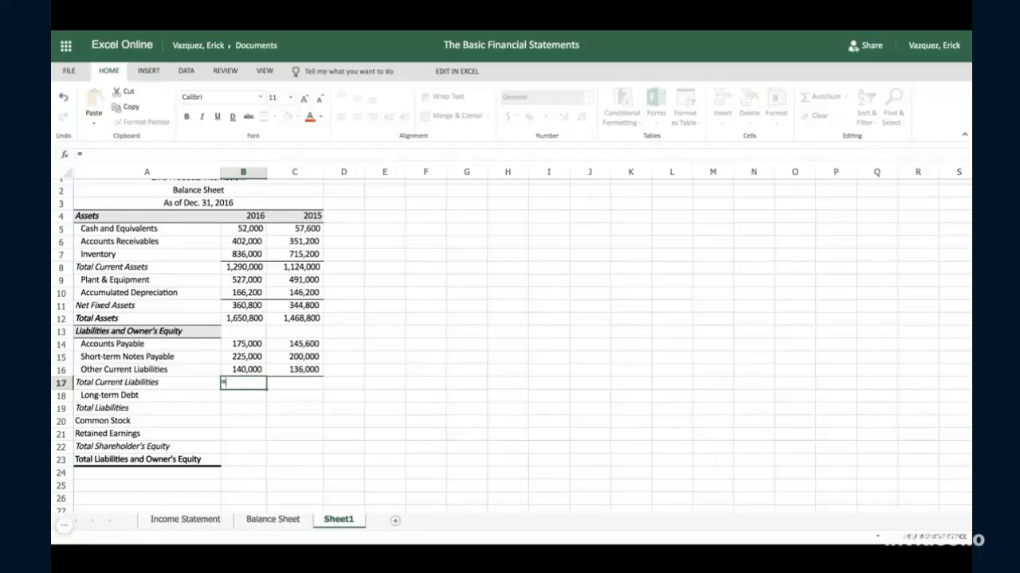
text(sum)
key(Tab)
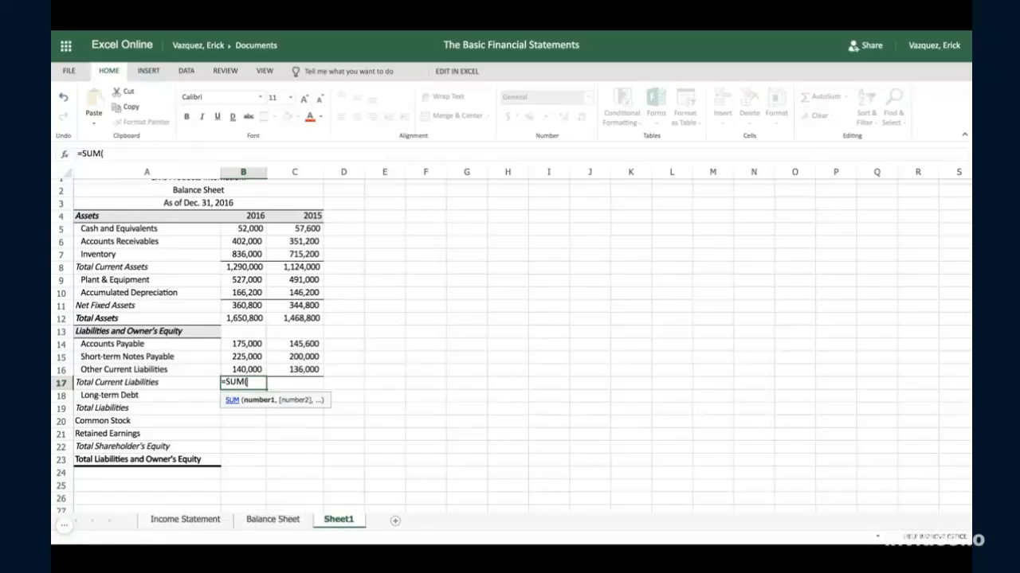
drag(245, 346, 245, 369)
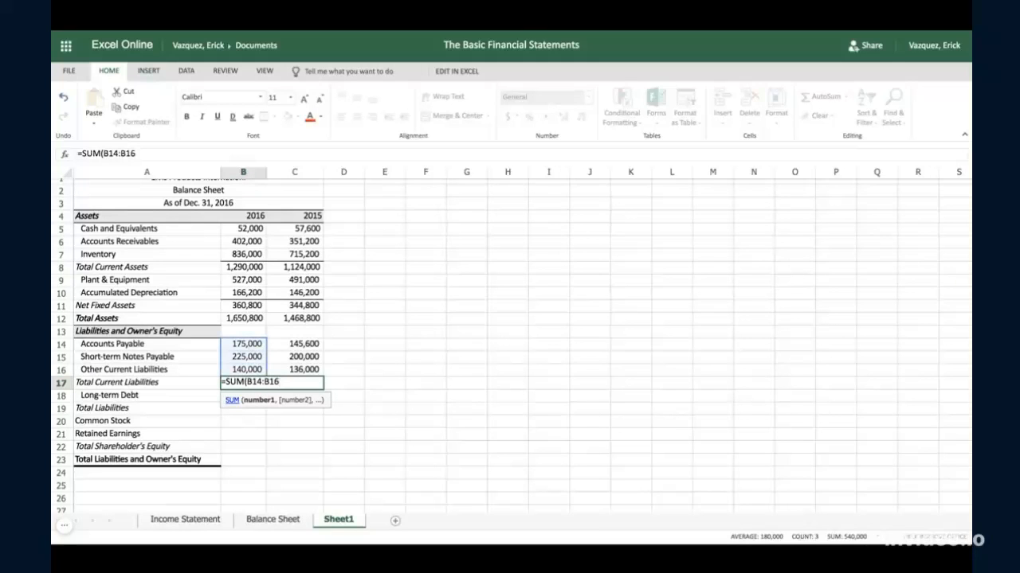
text())
key(Tab)
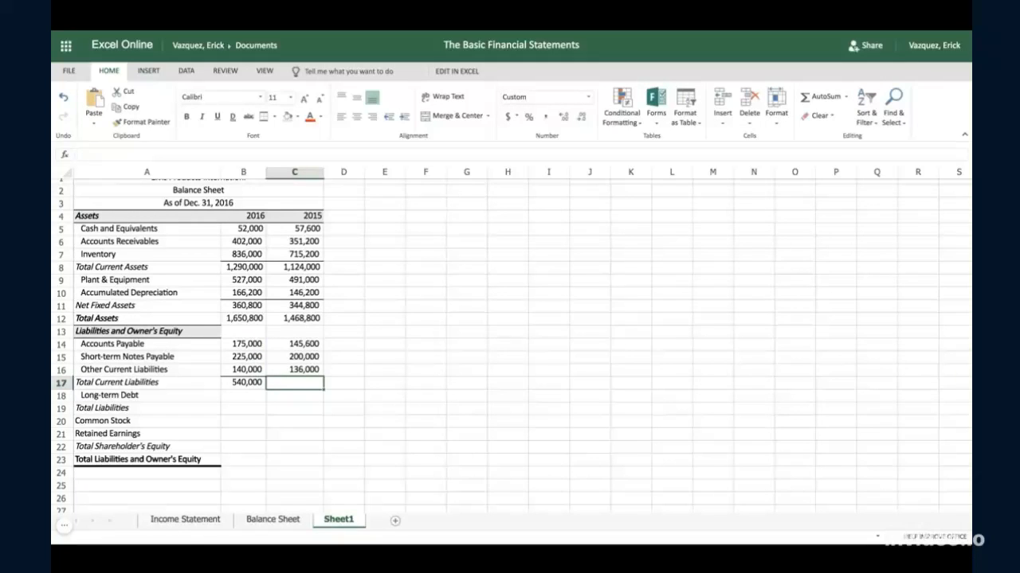
click(255, 384)
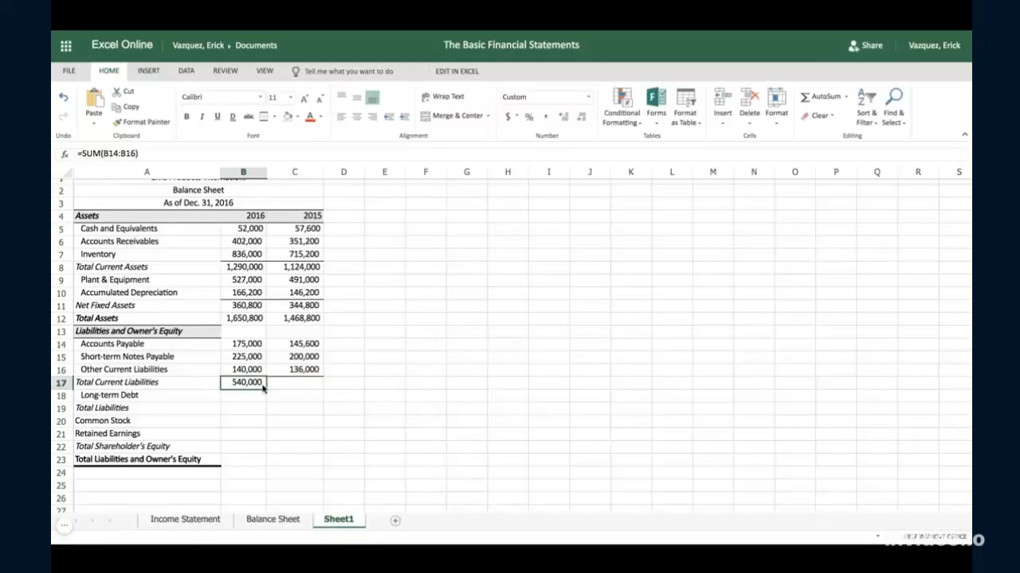
drag(265, 387, 318, 385)
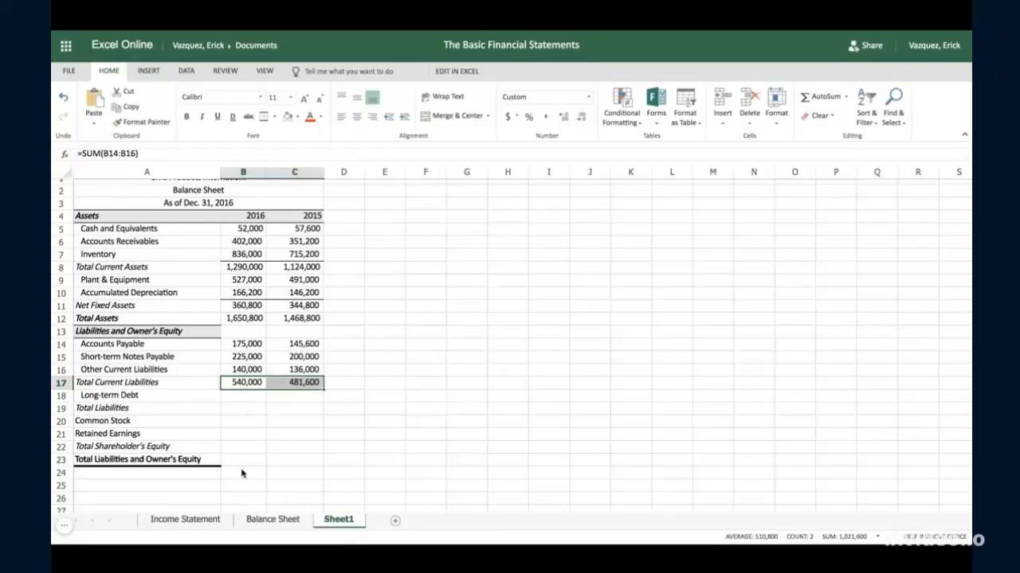
- Copy the long-term debt figures in B18:C18 from the Balance Sheet into Sheet1 starting at B18
click(257, 520)
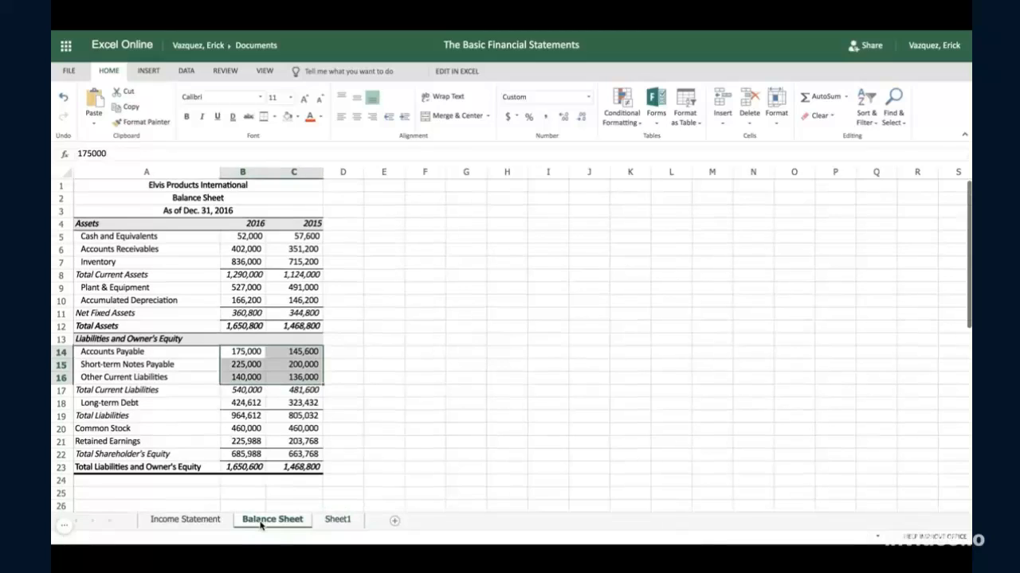
click(243, 403)
drag(243, 409, 296, 404)
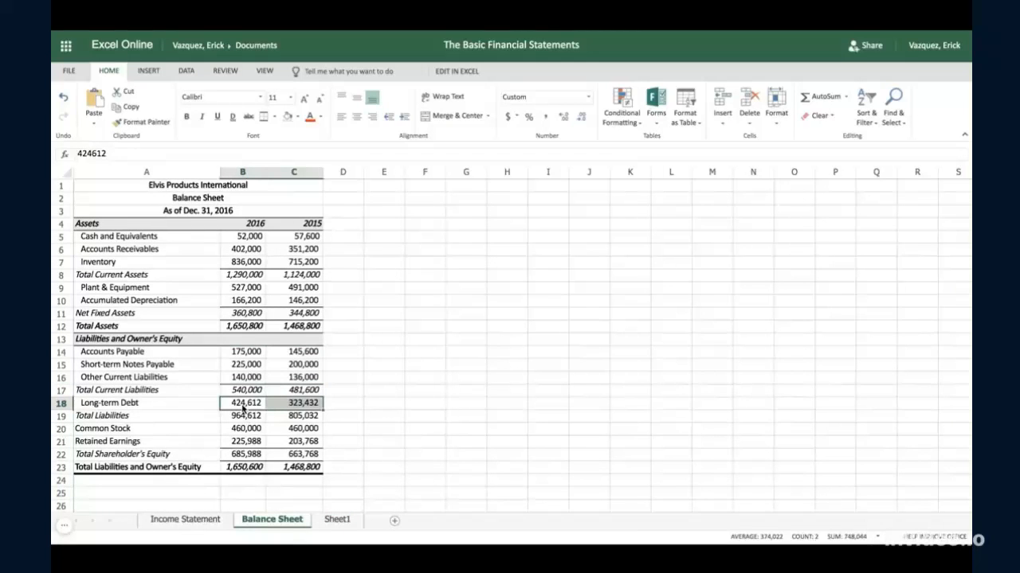
key(ctrl+c)
click(337, 519)
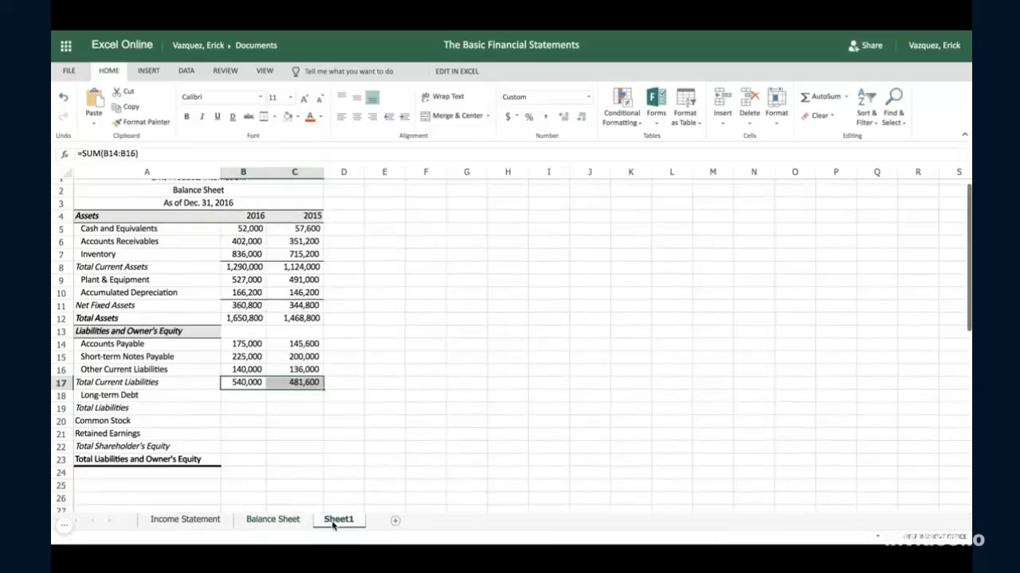
click(231, 404)
key(ctrl+v)
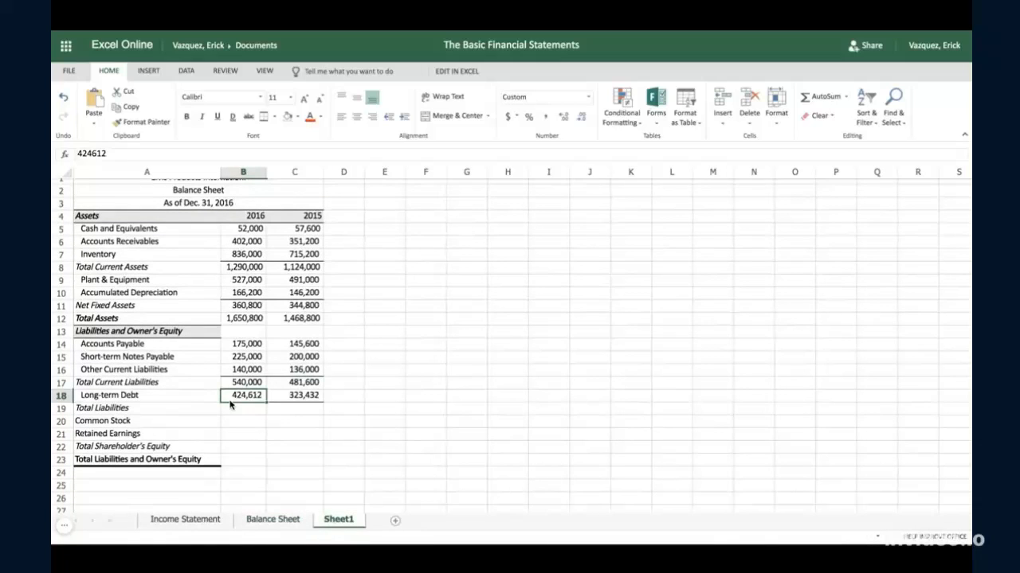
- Calculate total liabilities on Sheet1 by entering =B17+B18 in cell B19 and fill the formula across to C19
click(243, 411)
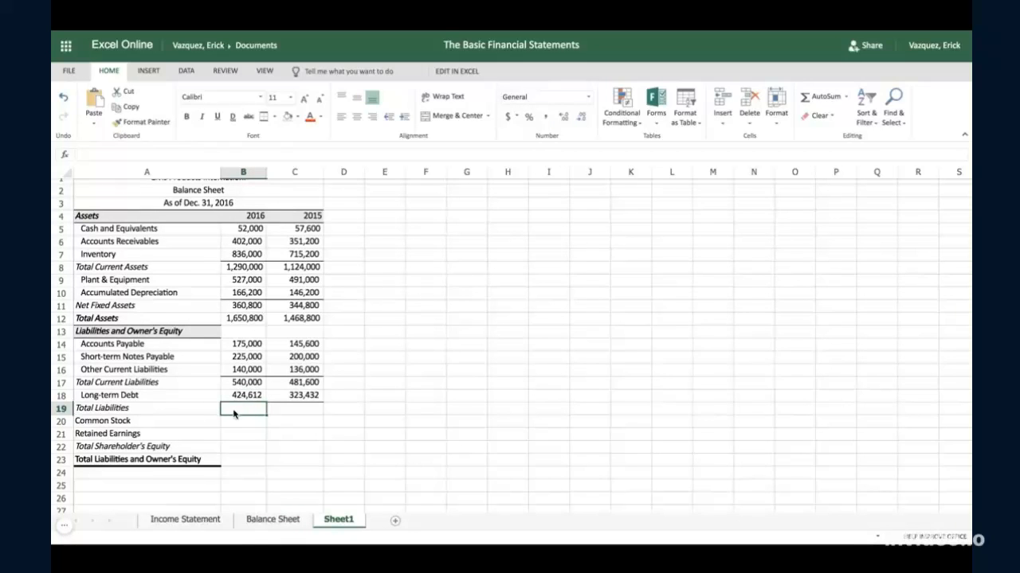
text(=)
click(248, 383)
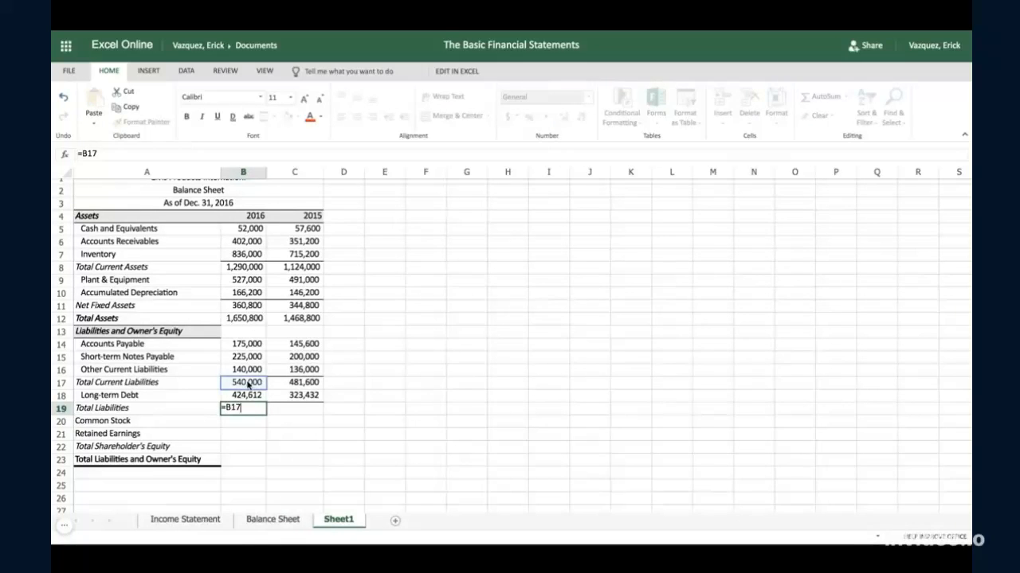
text(+)
click(249, 395)
key(Tab)
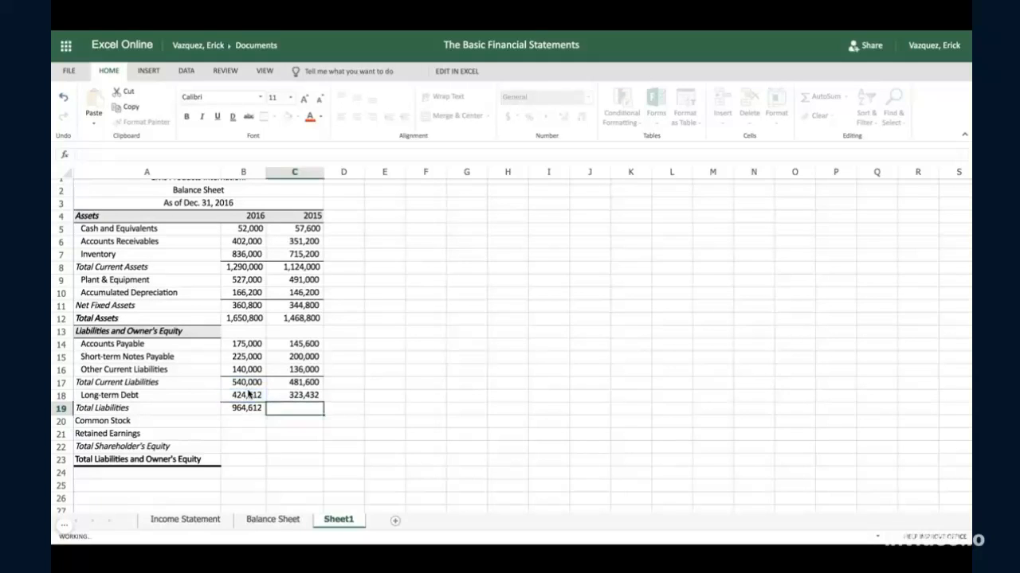
click(255, 409)
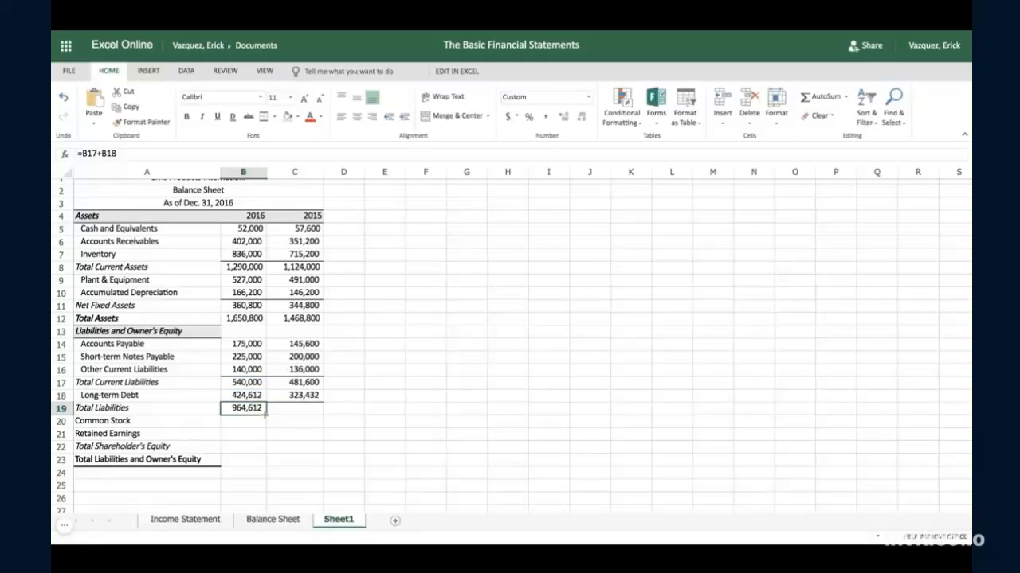
drag(264, 412, 312, 412)
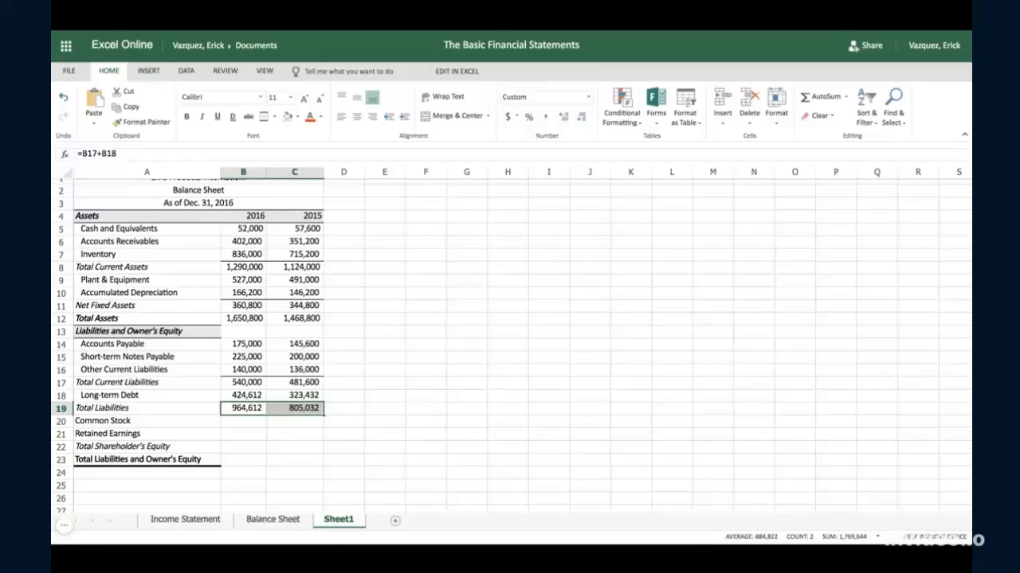
- Copy the common stock figures in B20:C20 from the Balance Sheet into Sheet1 starting at B20
click(272, 520)
click(251, 431)
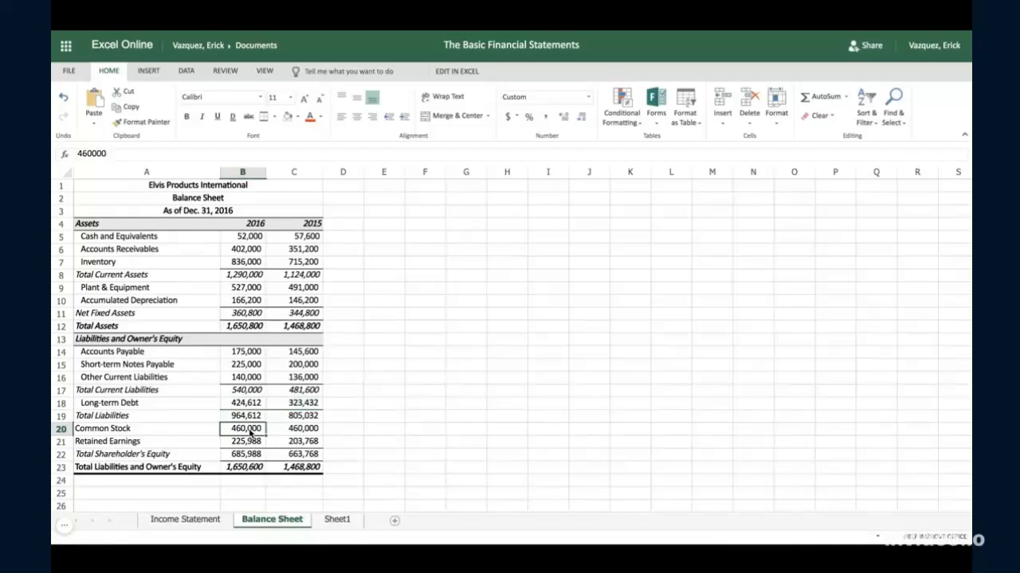
key(shift+Right)
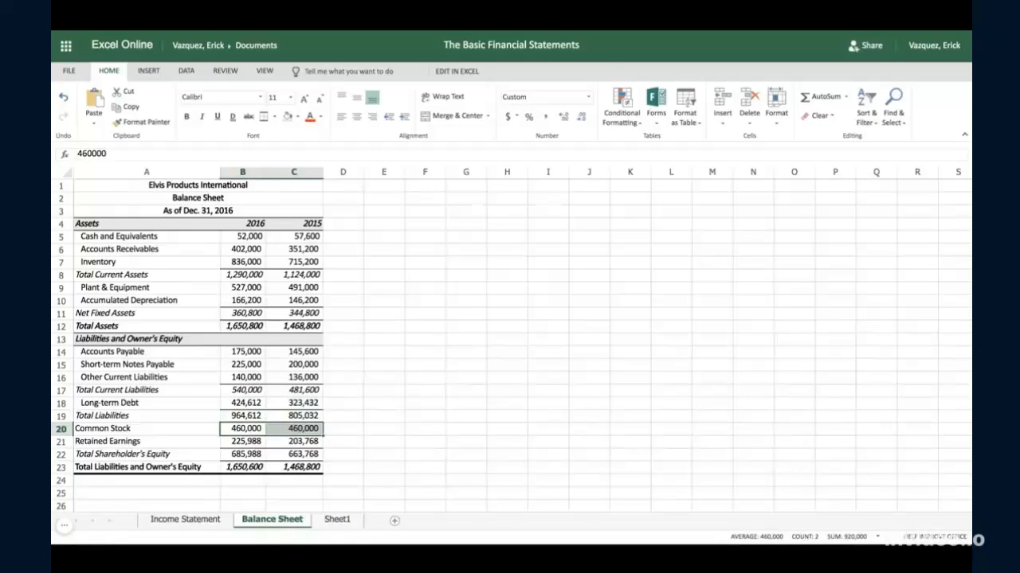
click(335, 517)
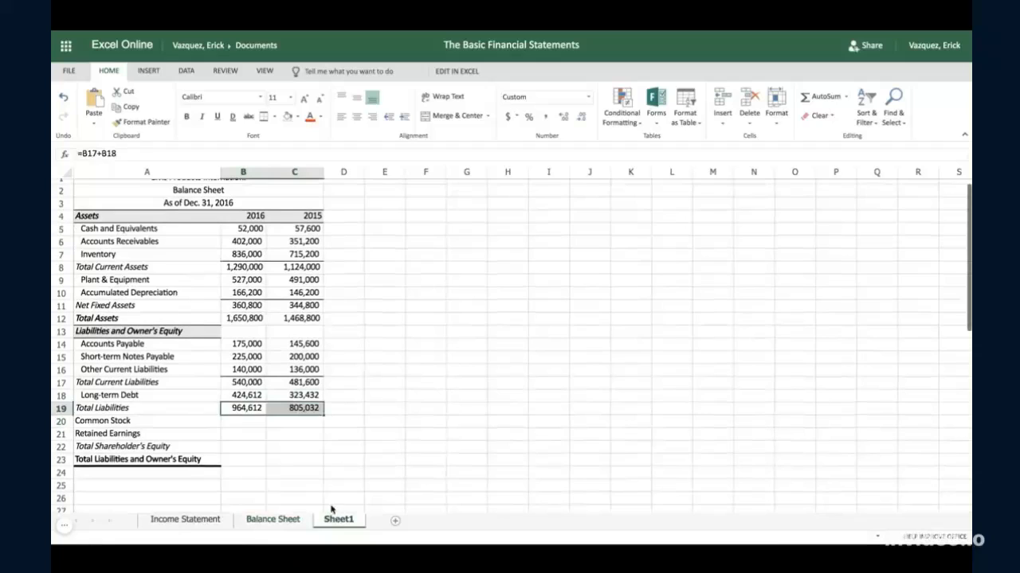
click(257, 421)
key(ctrl+v)
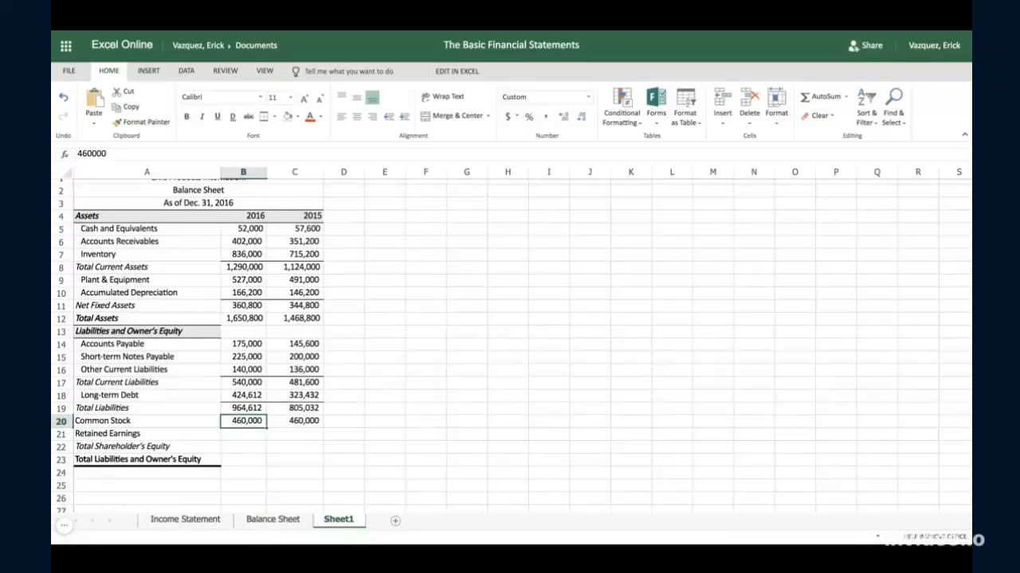
- Copy the retained earnings figures in B21:C21 from the Balance Sheet into Sheet1 starting at B21
click(263, 519)
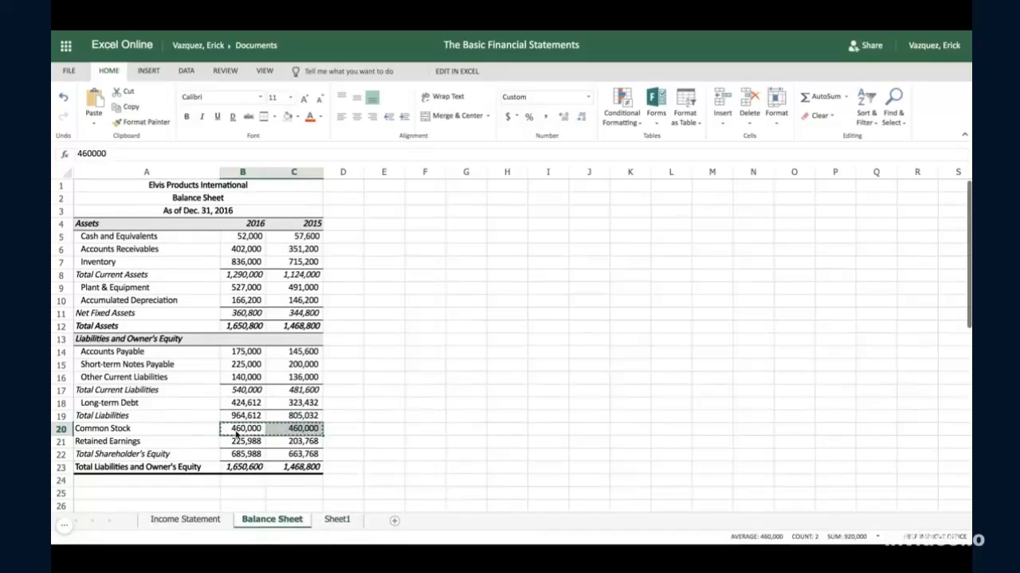
drag(237, 442, 295, 442)
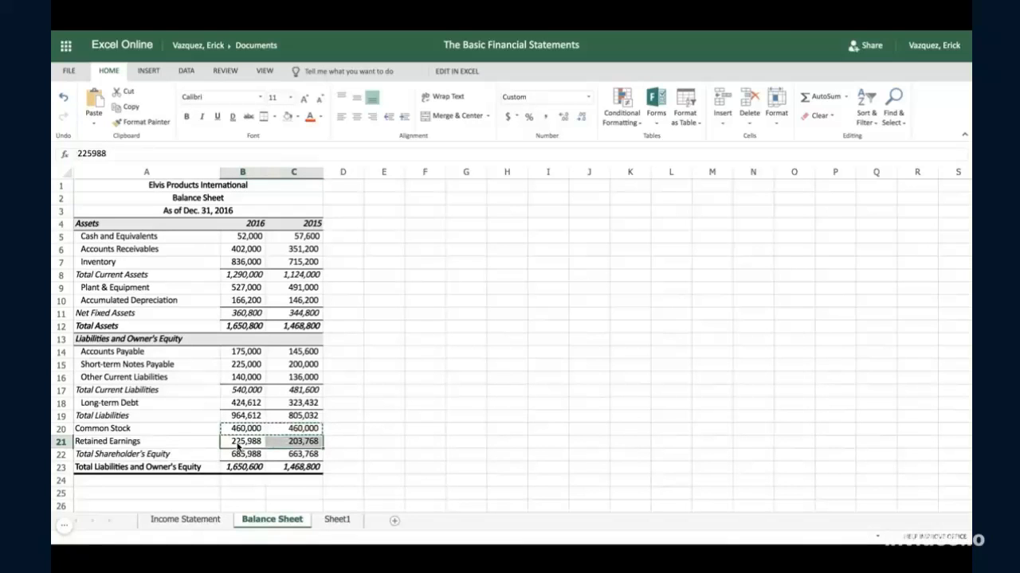
key(ctrl+c)
click(337, 519)
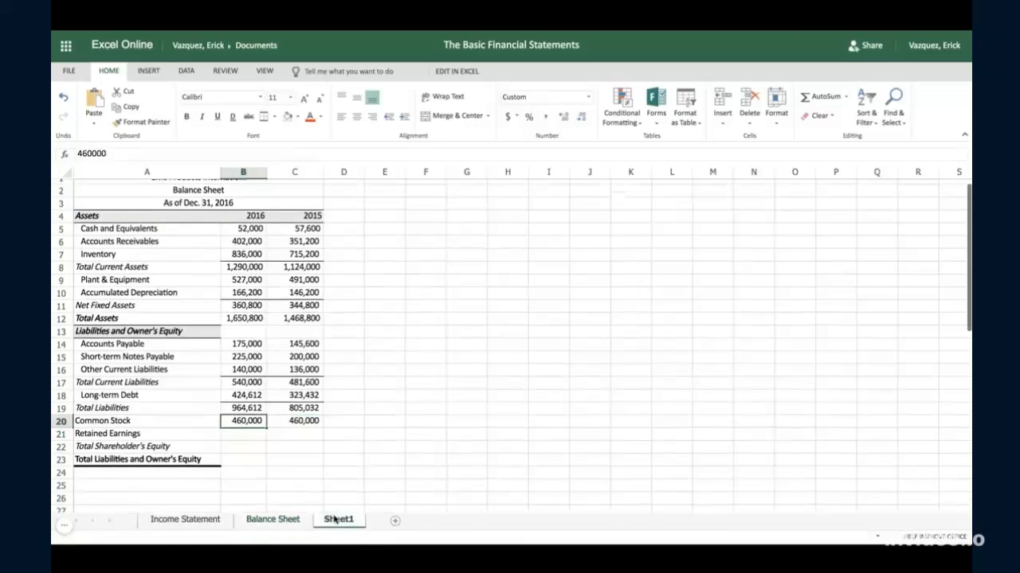
click(256, 433)
key(ctrl+v)
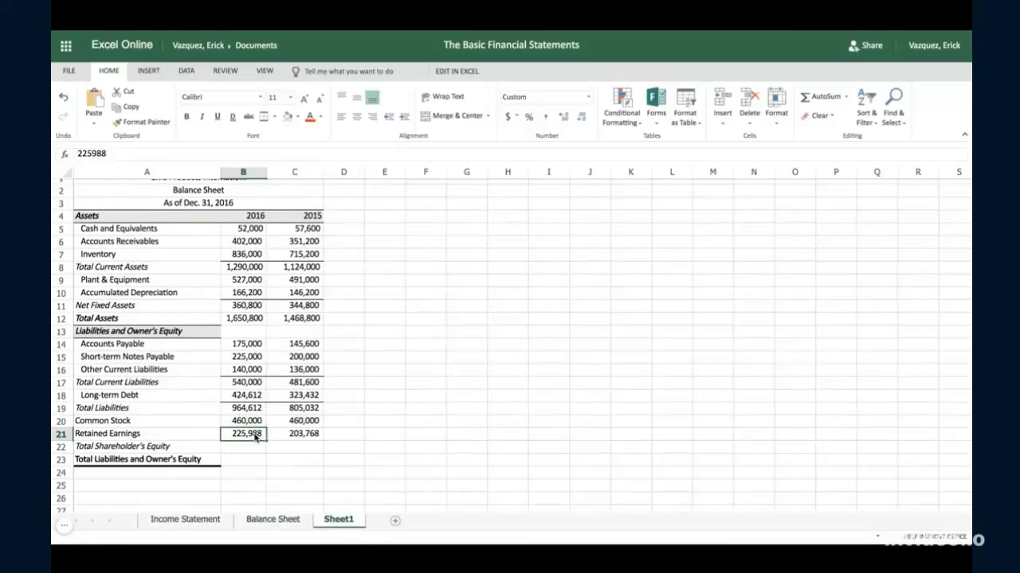
- Calculate total shareholder's equity on Sheet1 by entering =B20+B21 in cell B22 and fill the formula across to C22
click(240, 449)
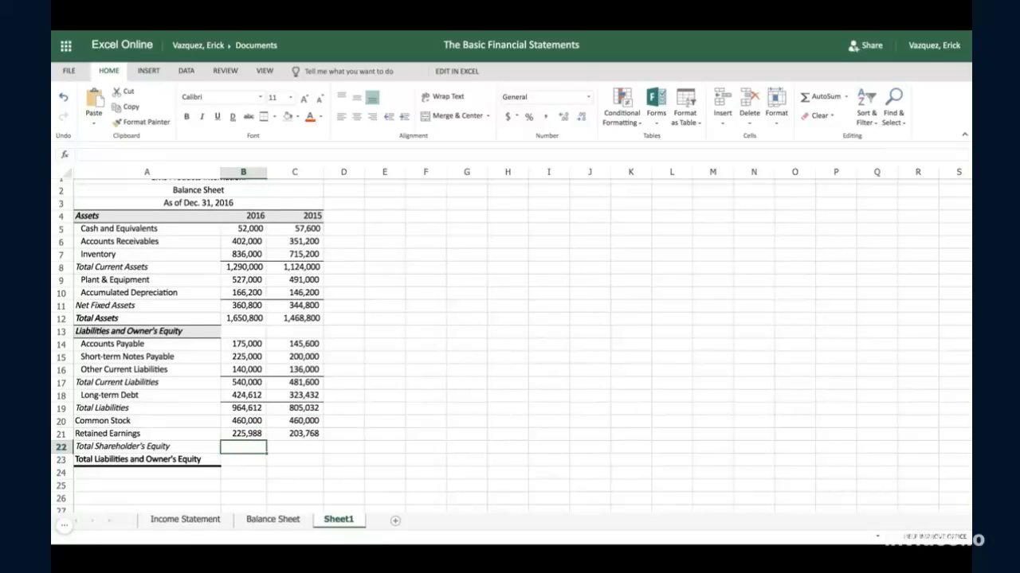
text(=)
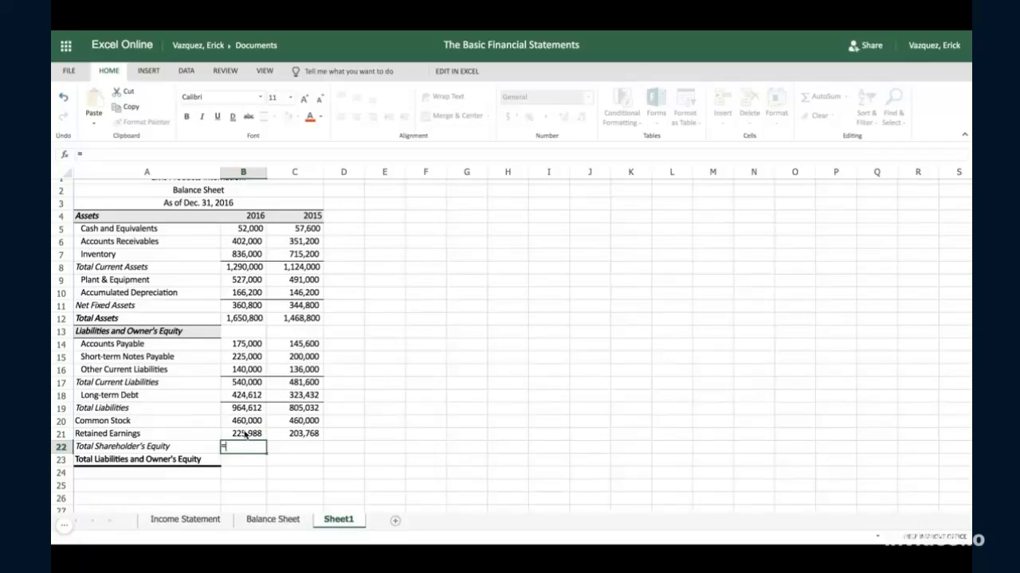
click(249, 422)
text(+)
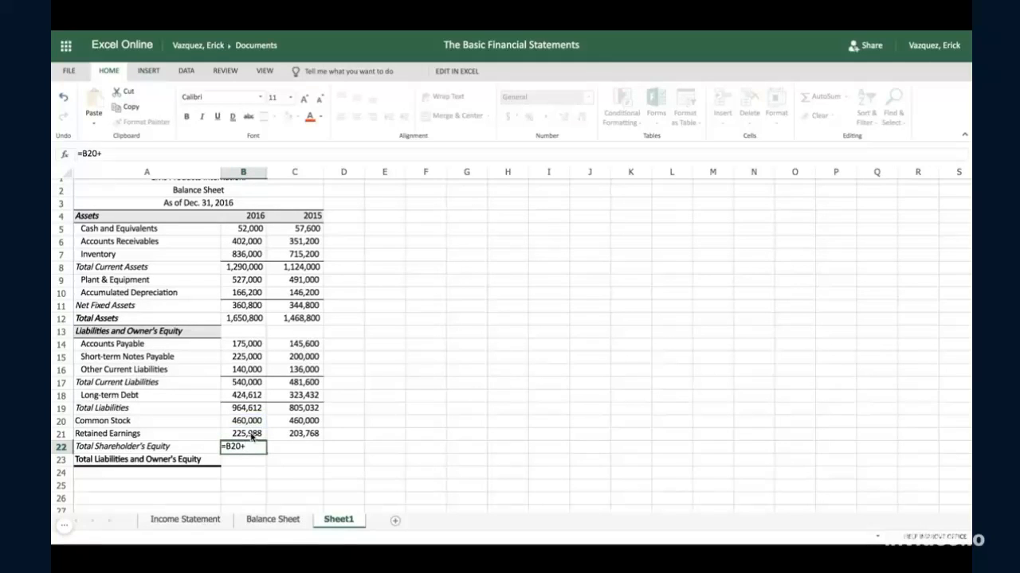
click(254, 434)
key(Tab)
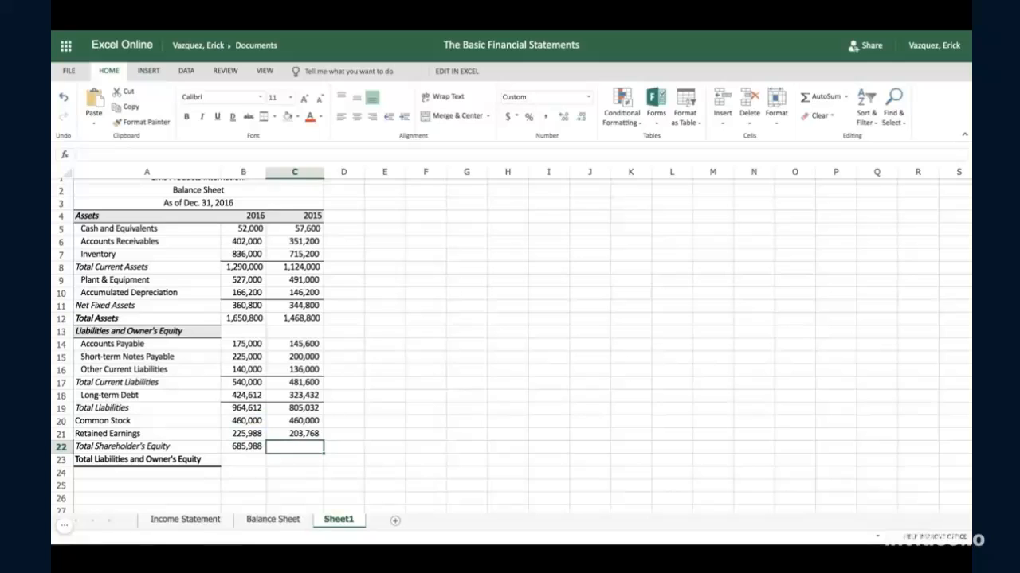
click(259, 450)
drag(266, 453, 266, 454)
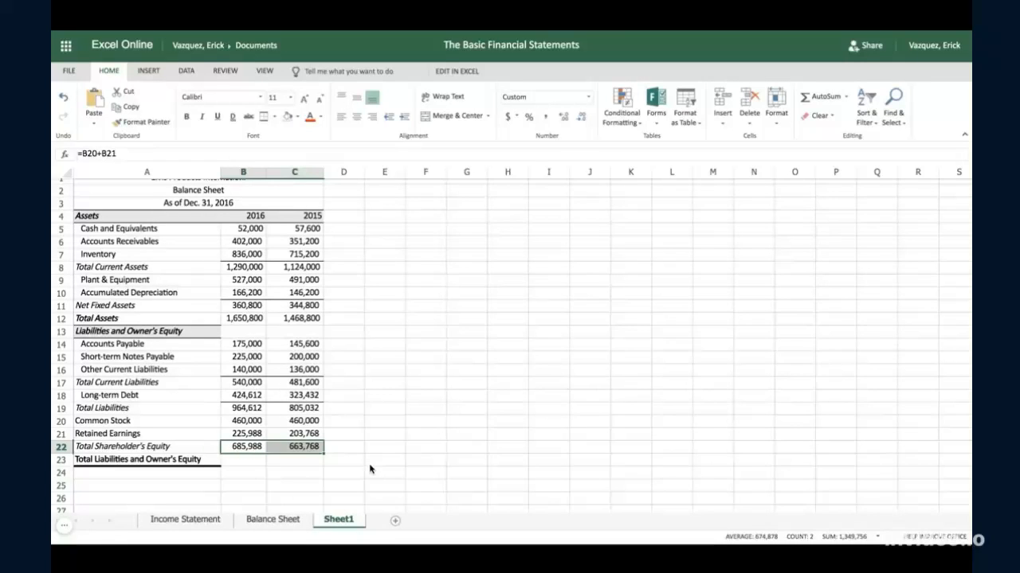
- Calculate total liabilities and owner's equity on Sheet1 by entering =B19+B22 in cell B23 and fill the formula across to C23
click(243, 462)
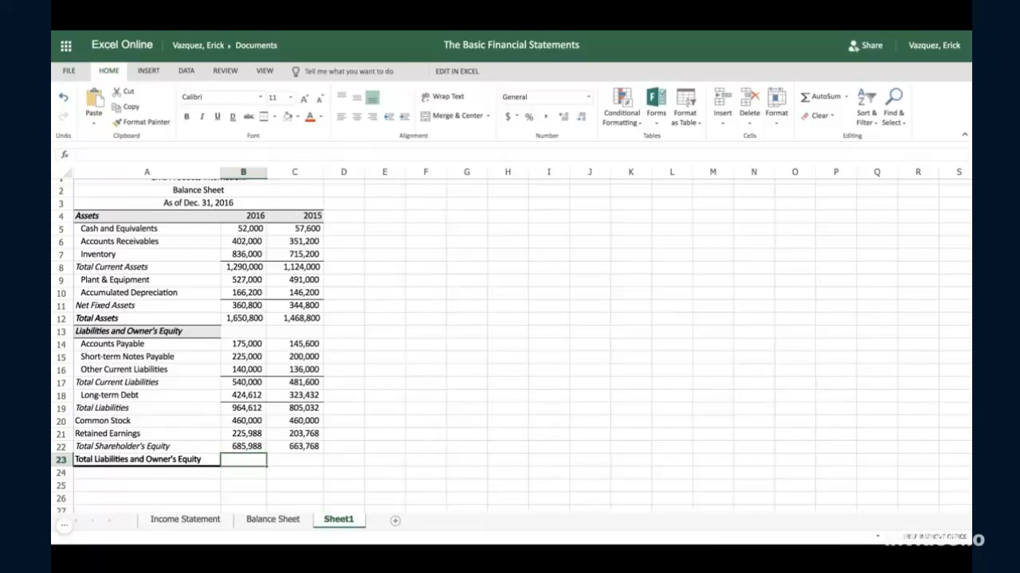
text(=)
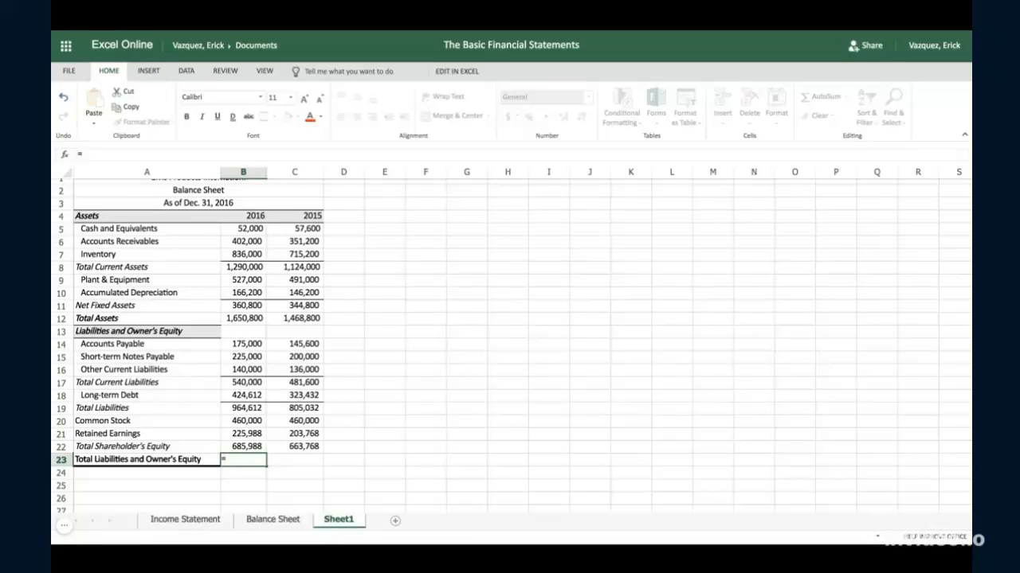
click(240, 411)
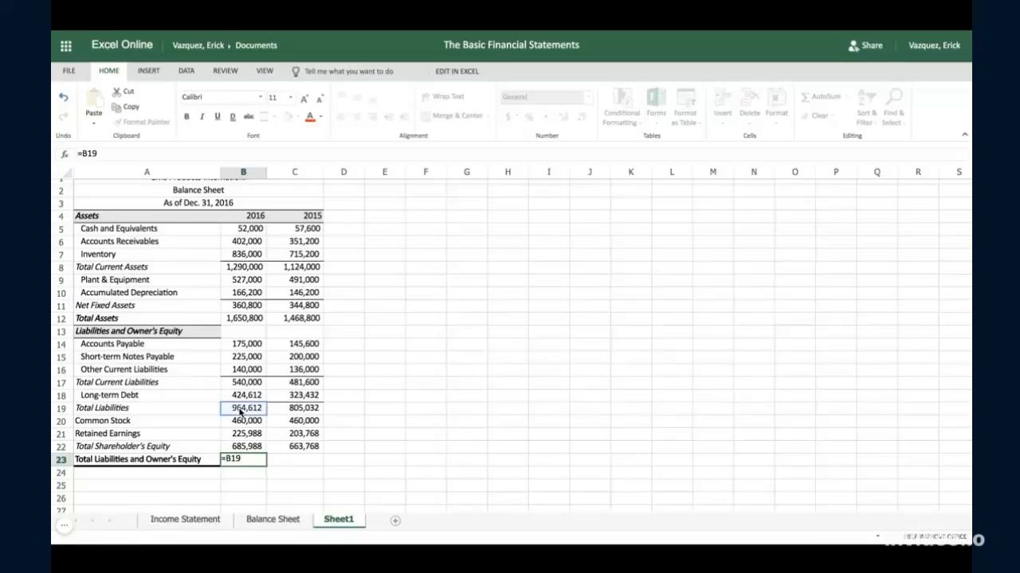
text(+)
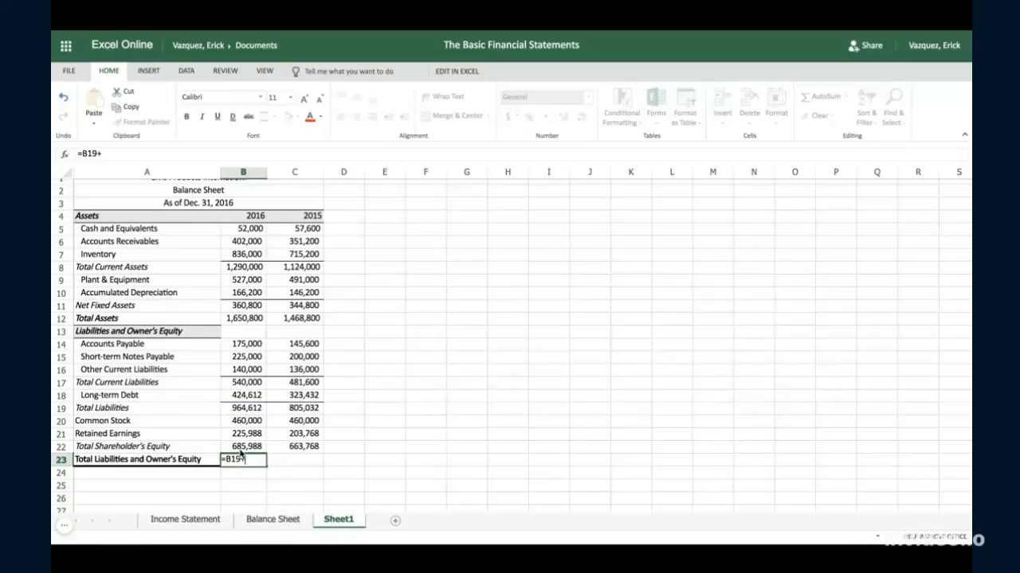
click(243, 449)
key(Tab)
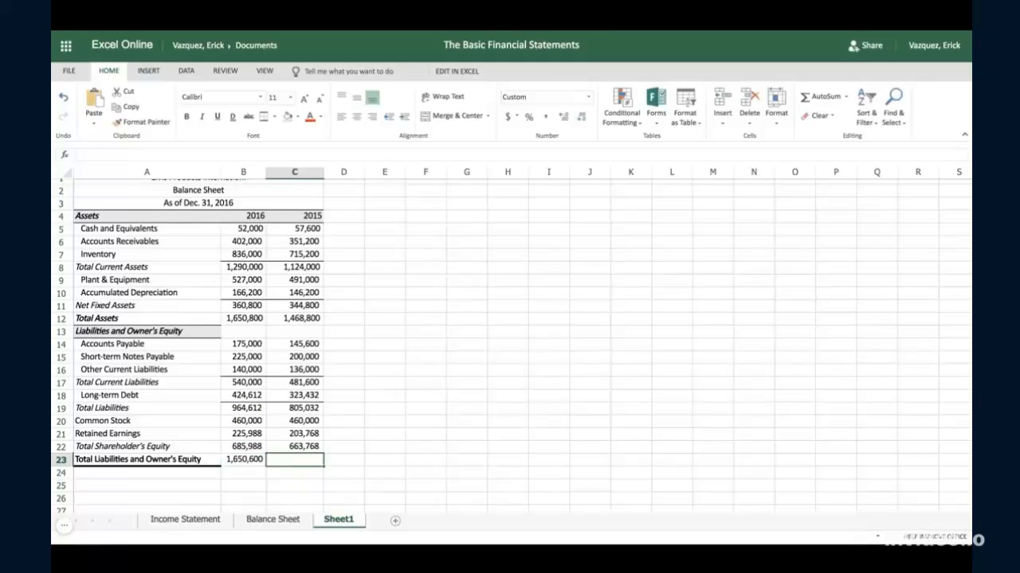
click(251, 463)
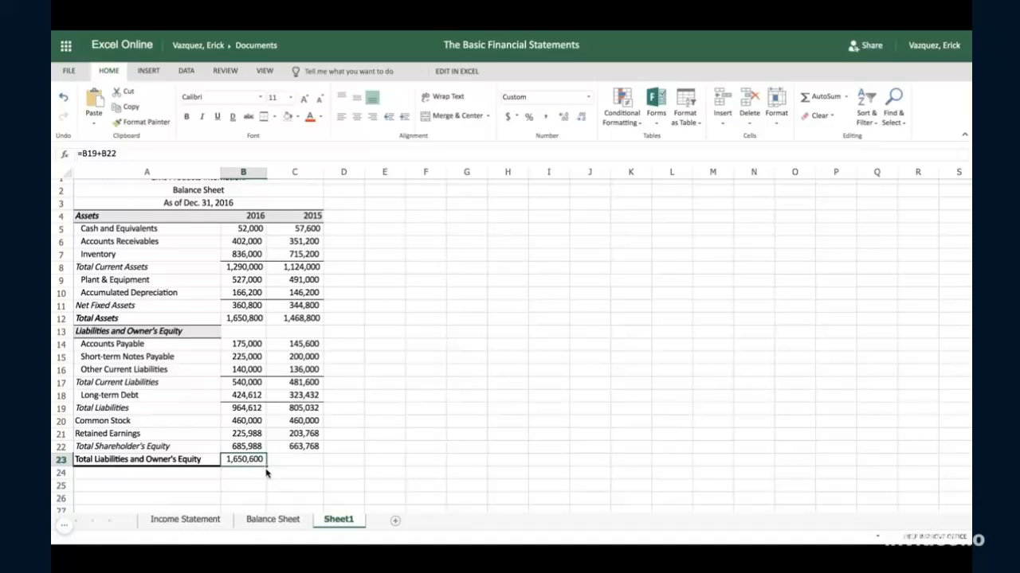
drag(265, 466, 319, 464)
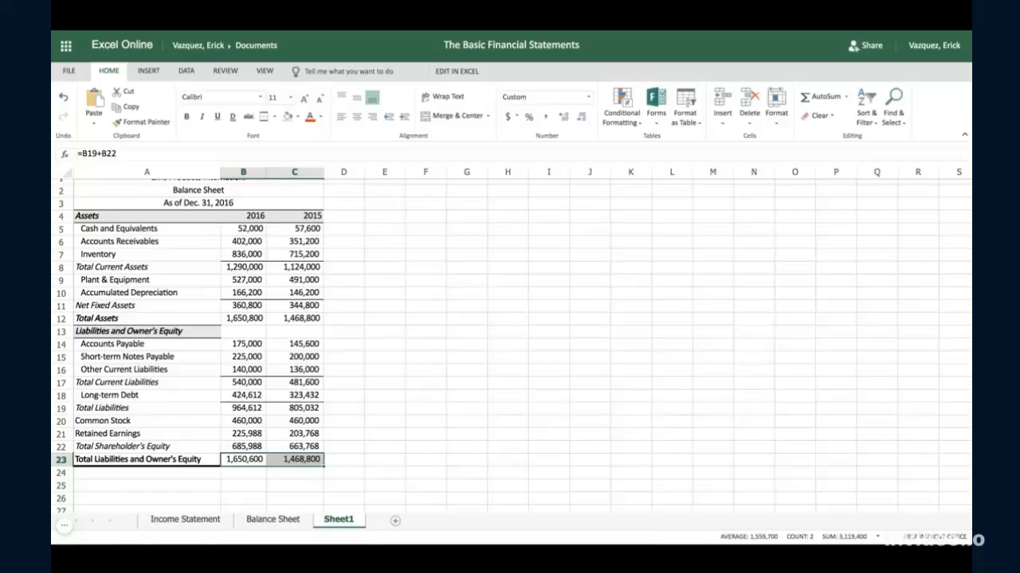
key(shift+Left)
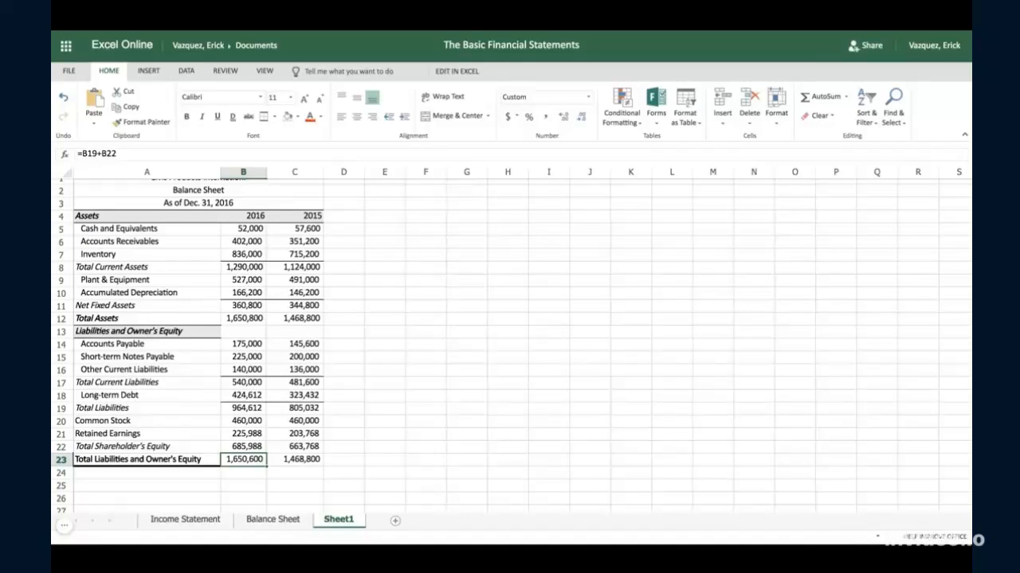
- Trace the 2016 total formulas, correct accounts payable in cell B14 to 175200, and compare the row 23 totals with total assets in row 12
click(246, 318)
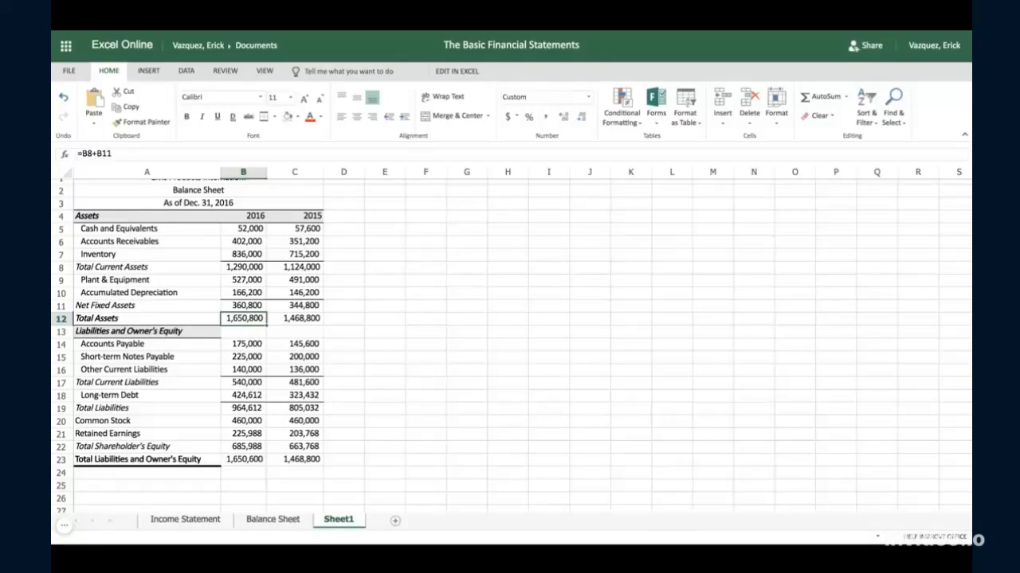
click(245, 409)
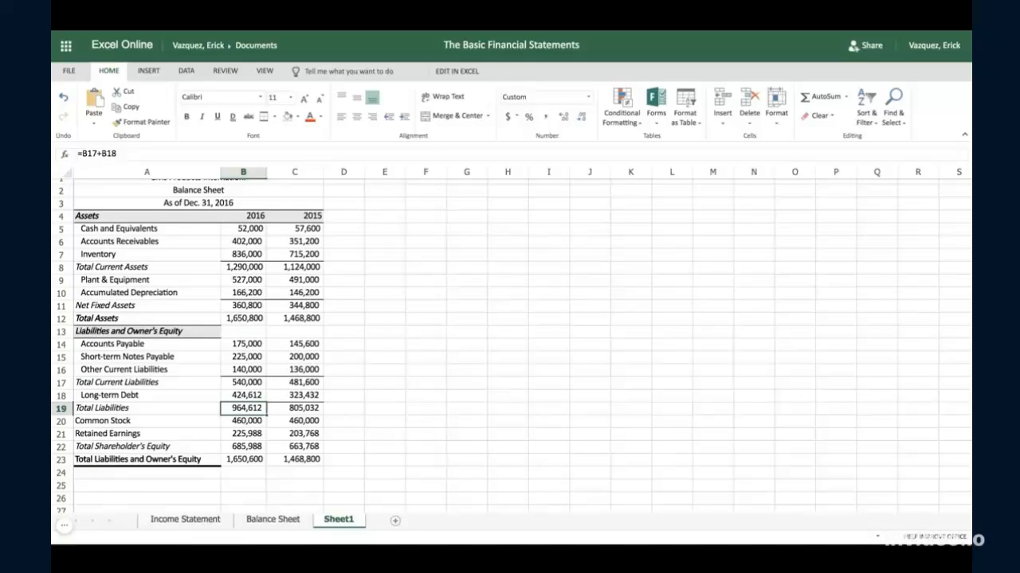
click(247, 386)
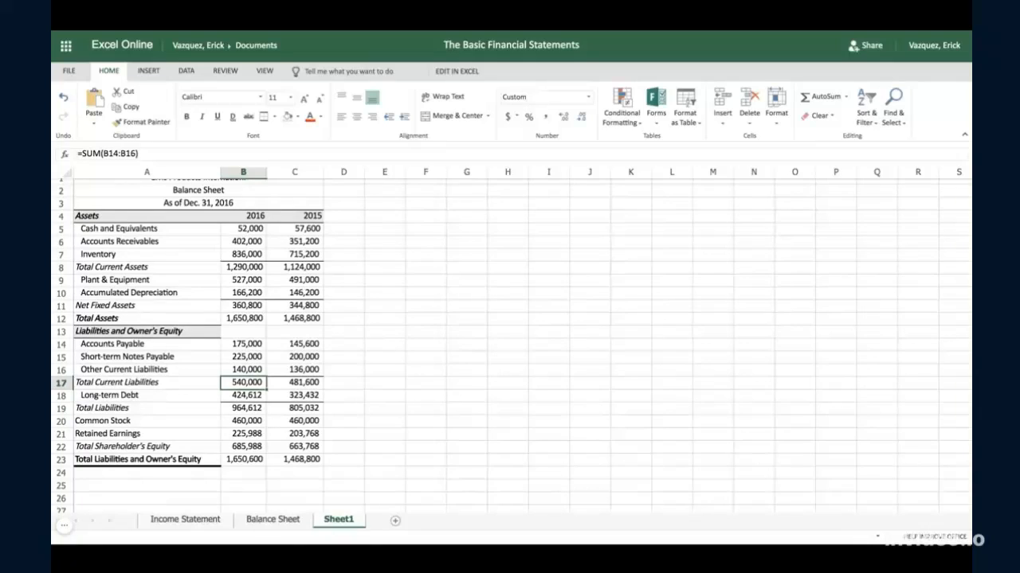
click(255, 348)
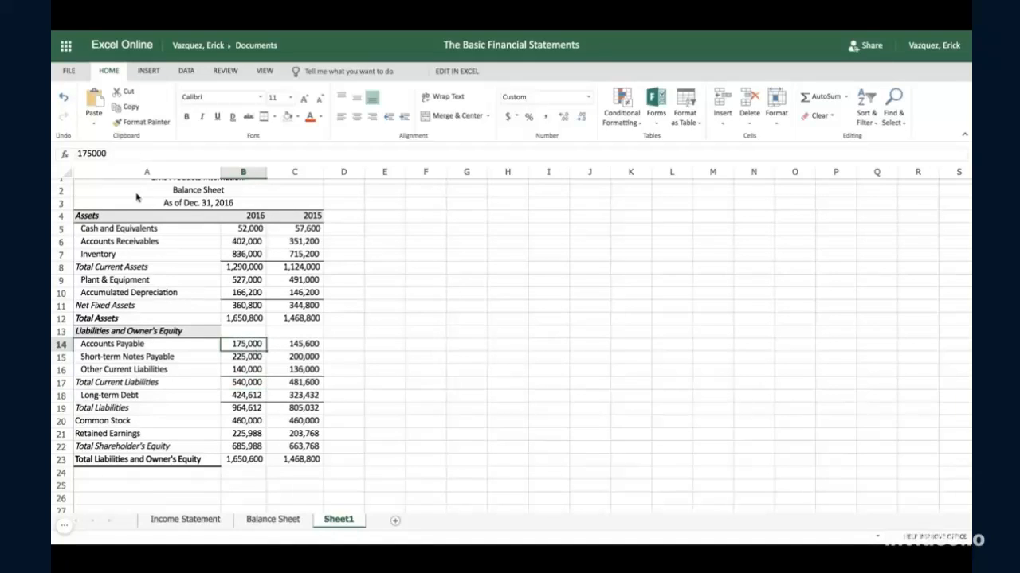
click(92, 154)
key(Delete)
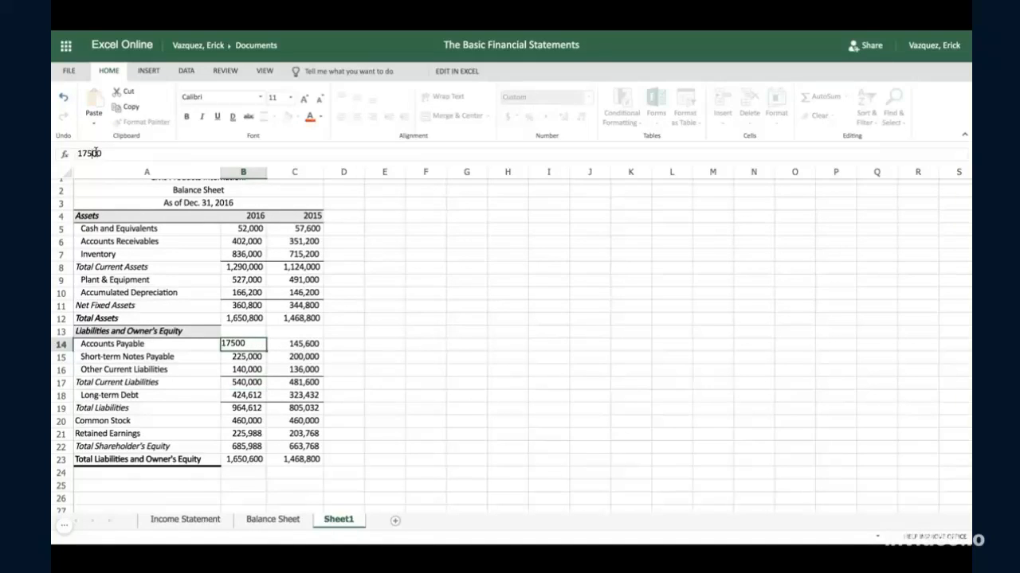
text(2)
key(Tab)
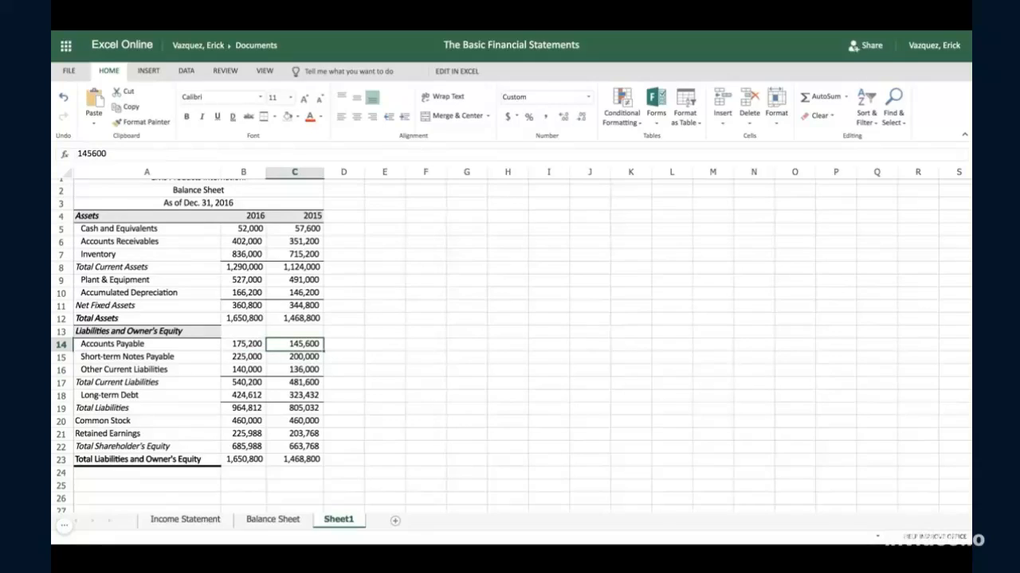
click(245, 460)
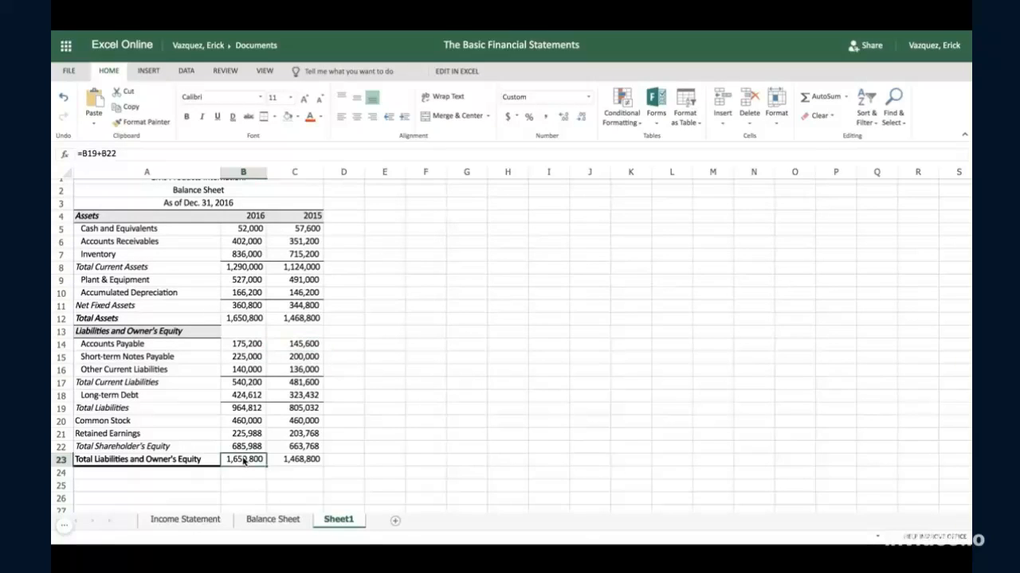
key(shift+Right)
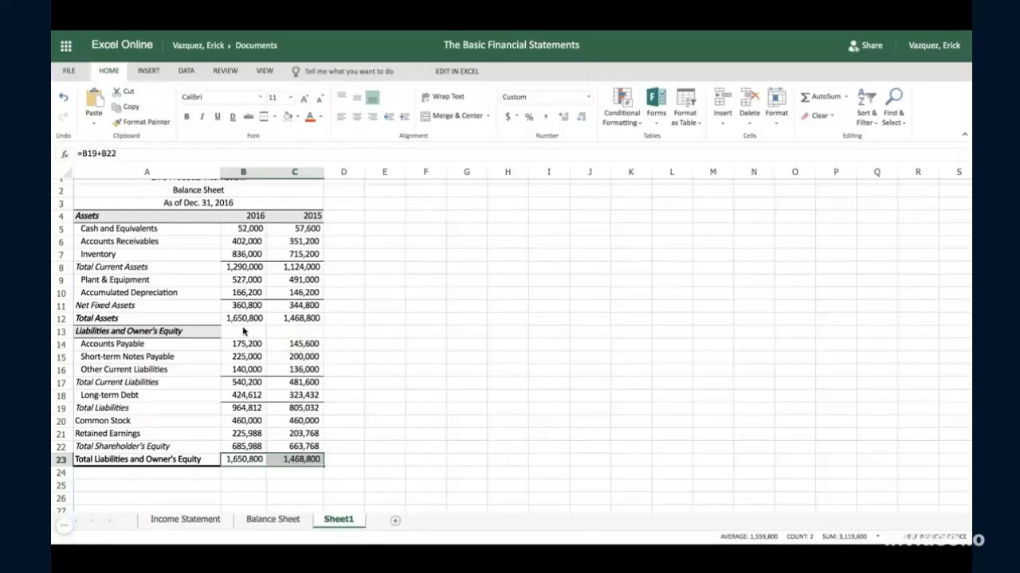
click(242, 323)
key(shift+Right)
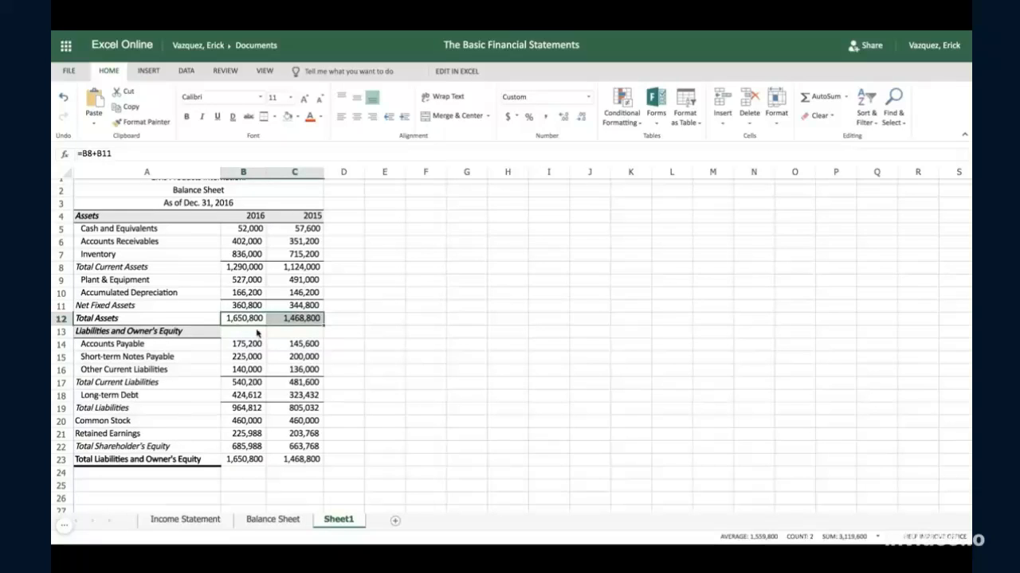
- Extend the grey fill and the top and bottom border of the Liabilities and Owner's Equity heading across cells B13:C13
click(239, 334)
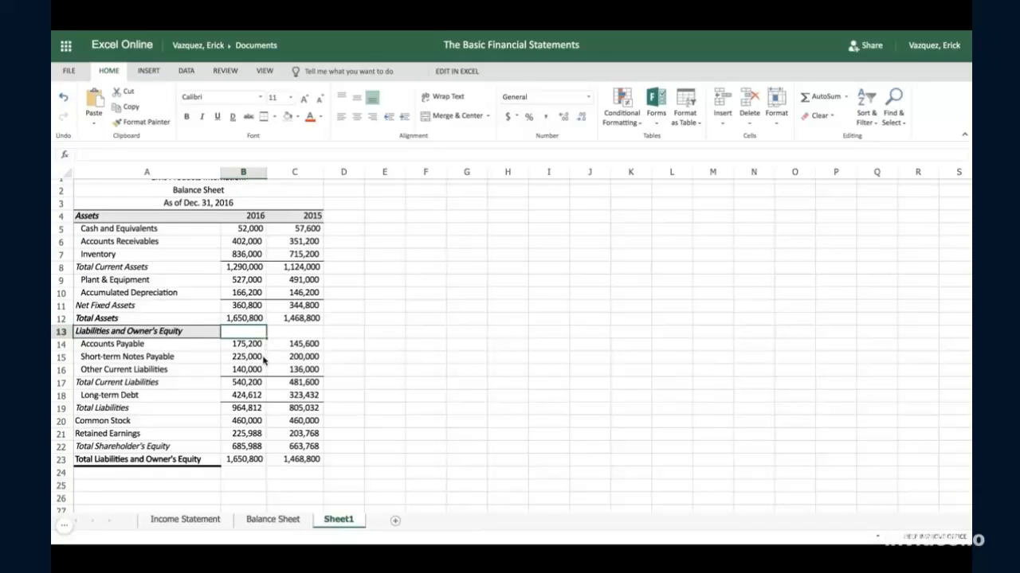
key(shift+Right)
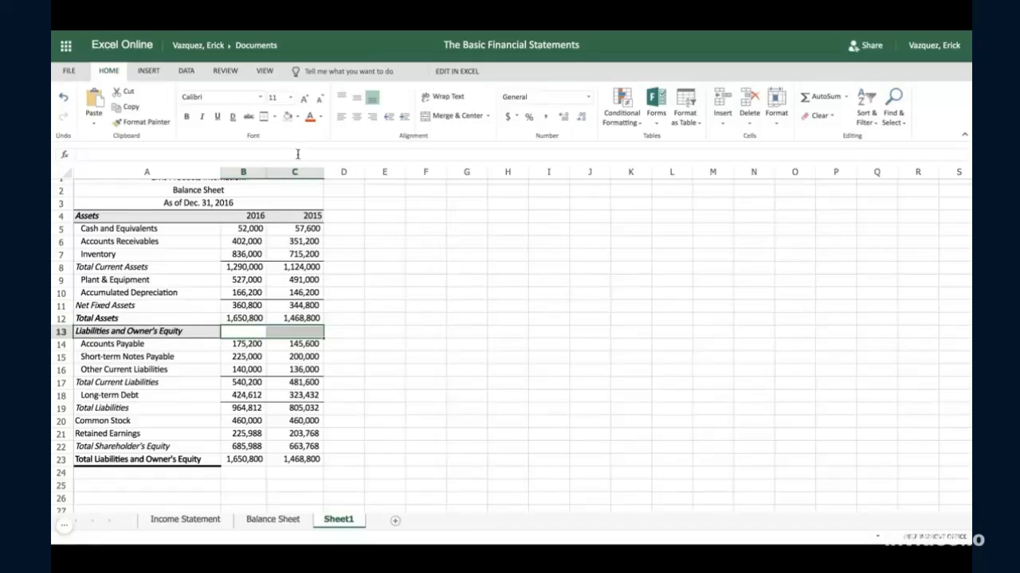
click(289, 117)
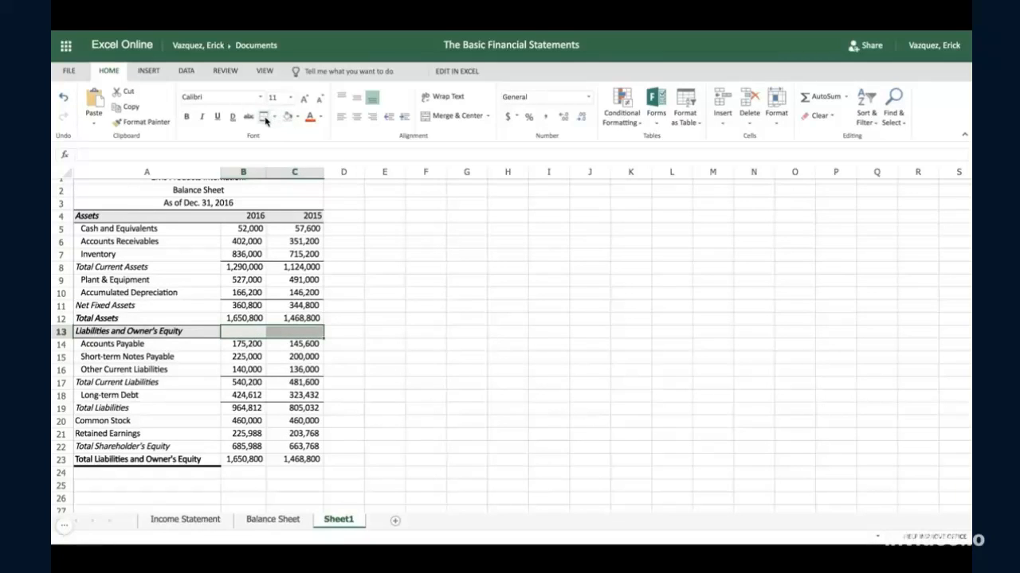
click(365, 358)
click(259, 331)
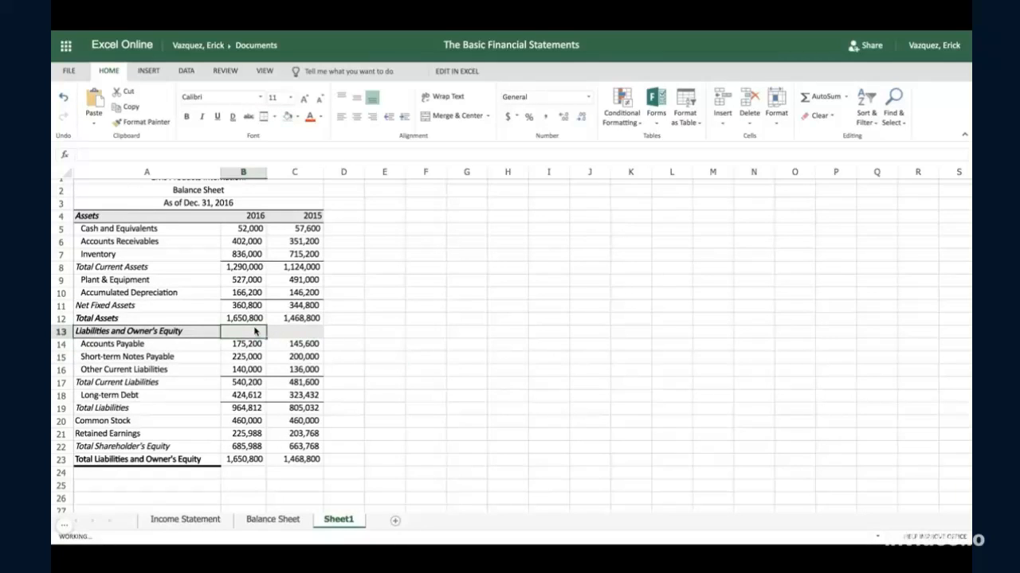
key(shift+Right)
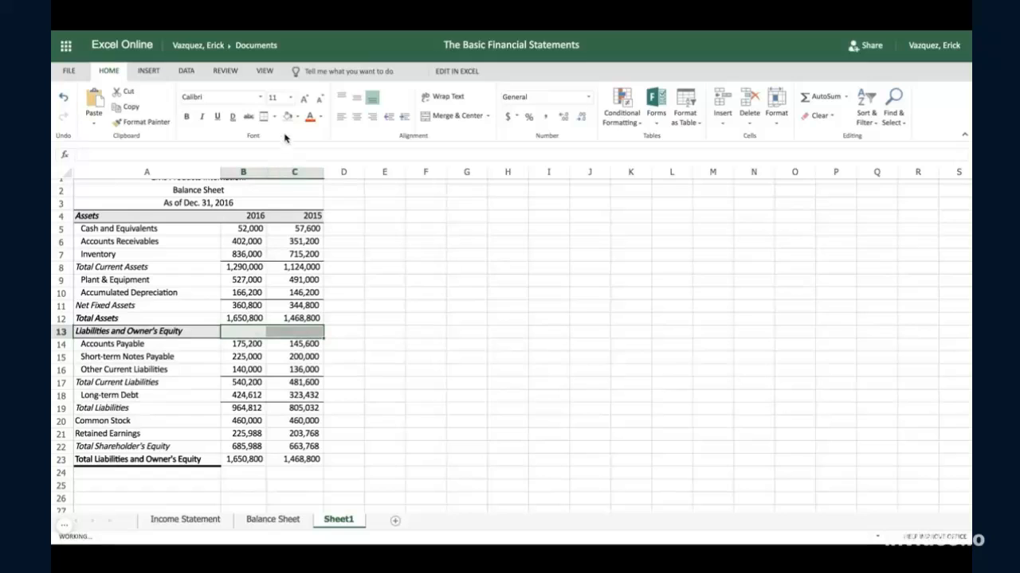
click(344, 279)
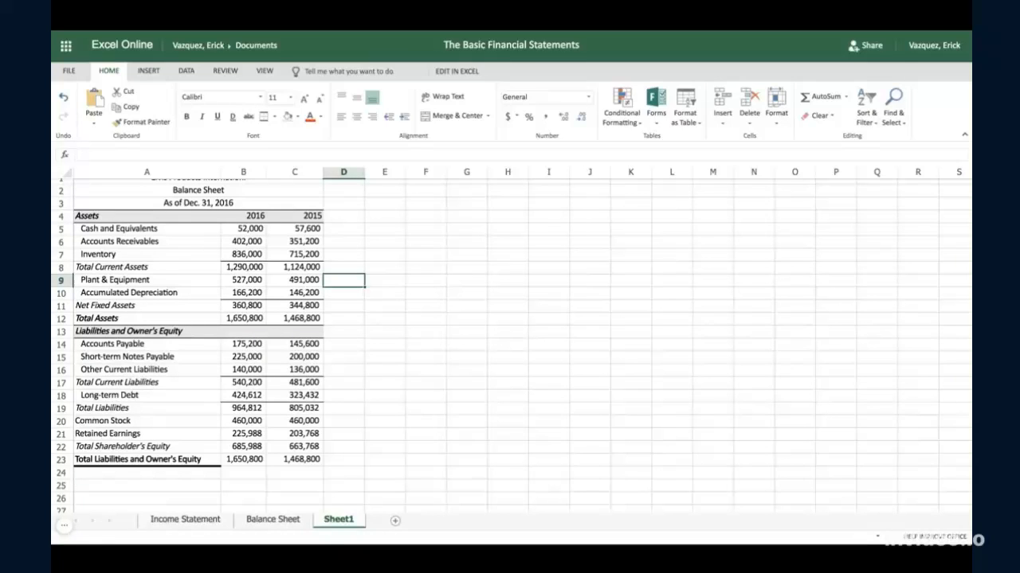
- Add a thick bottom border to the total liabilities and owner's equity figures in B23:C23
click(245, 460)
key(shift+Right)
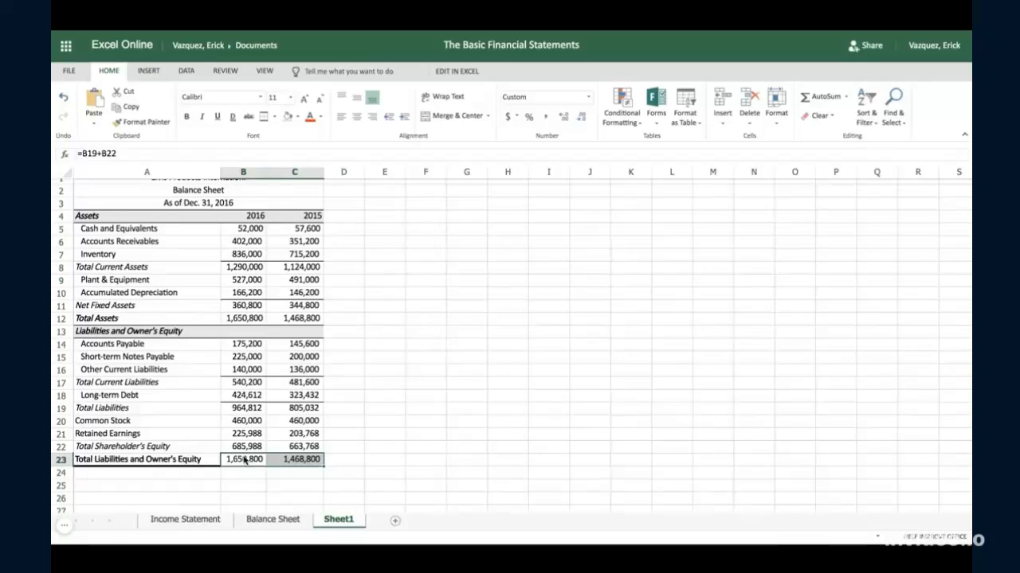
click(274, 116)
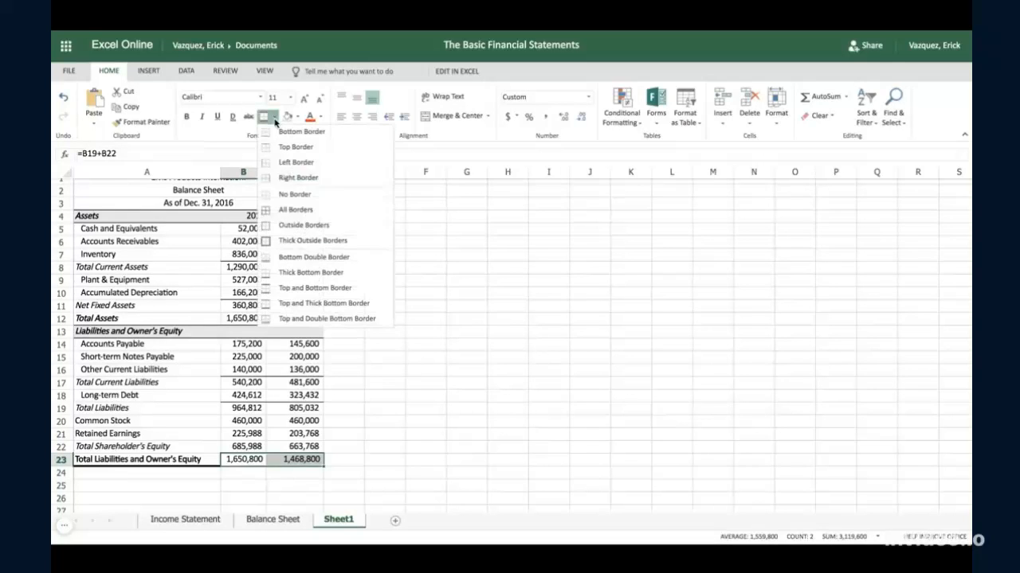
click(294, 273)
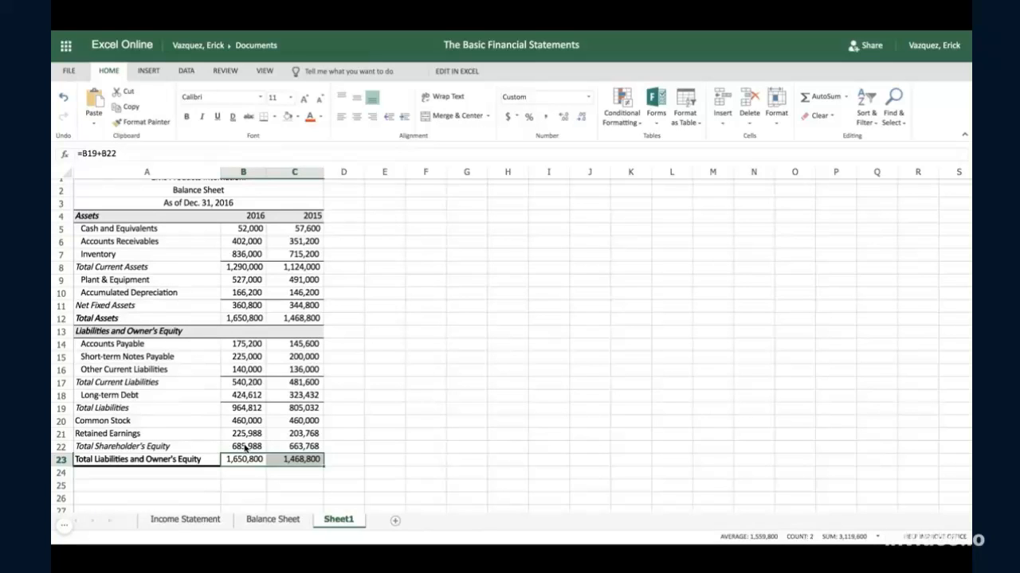
- Apply a top and bottom border to the total shareholder's equity figures in B22:C22
drag(245, 448, 303, 450)
click(274, 117)
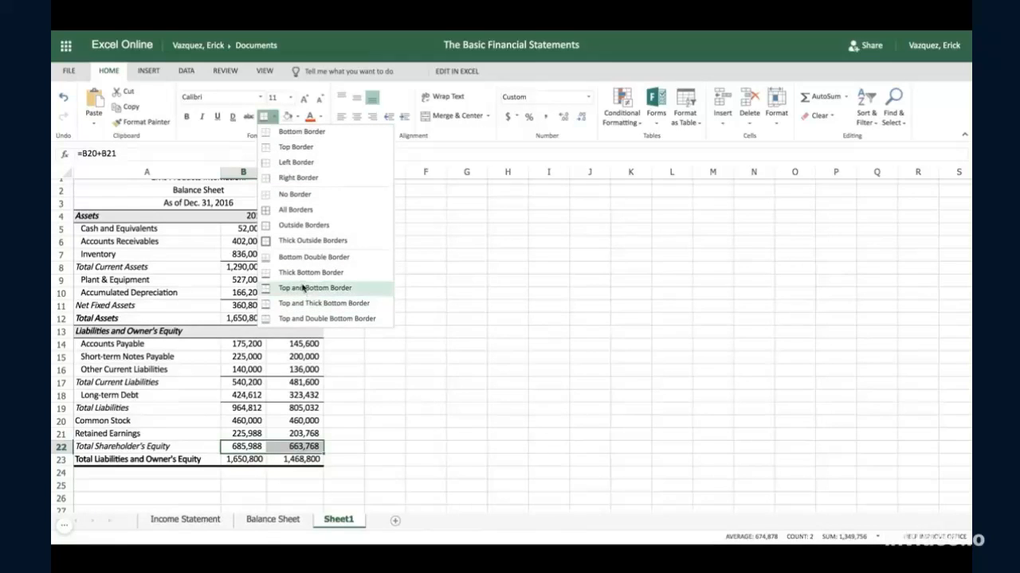
click(302, 289)
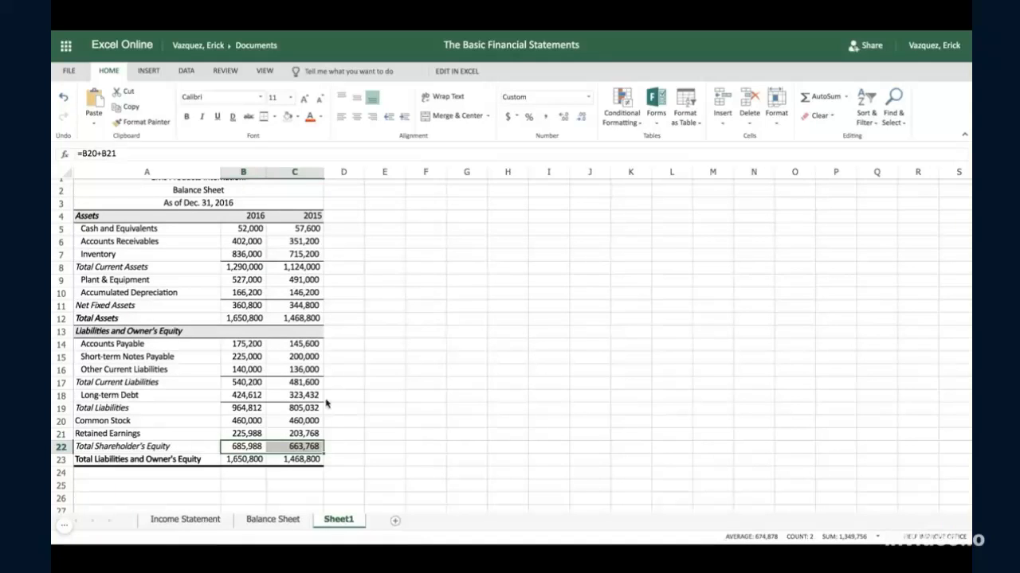
- Bold the total assets figures in B12:C12 and the total liabilities and owner's equity figures in B23:C23
click(265, 384)
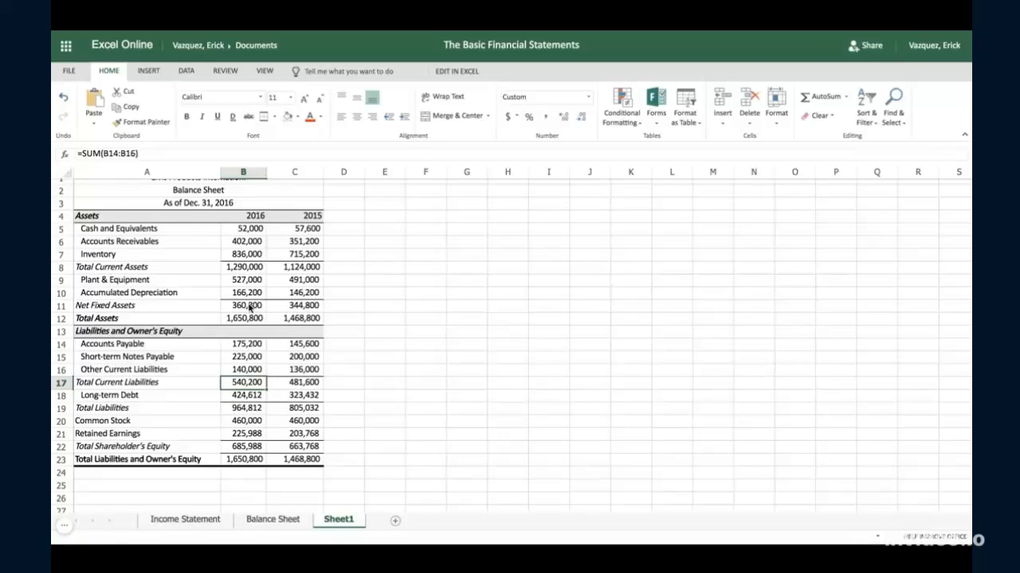
drag(250, 307, 296, 305)
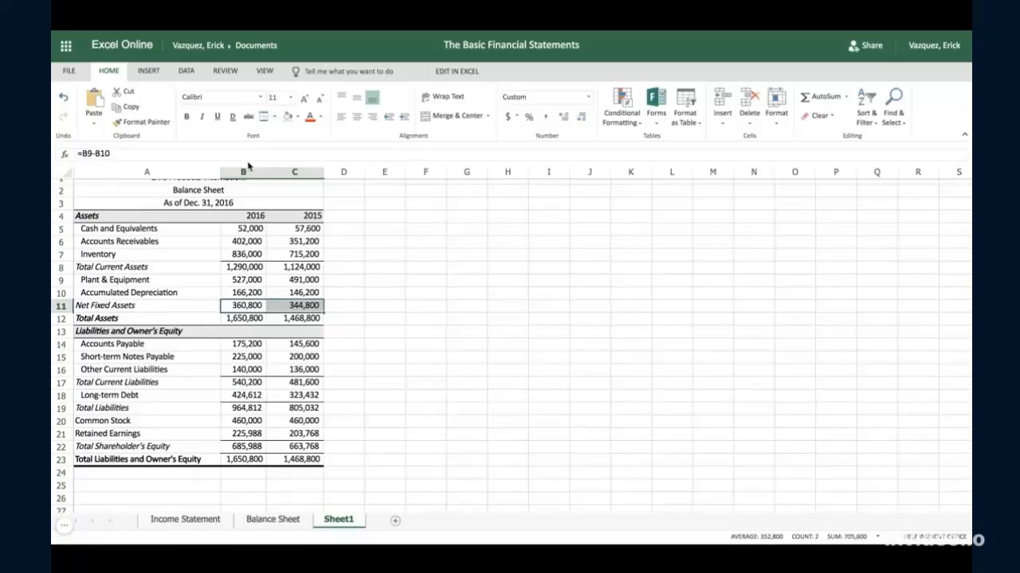
click(308, 319)
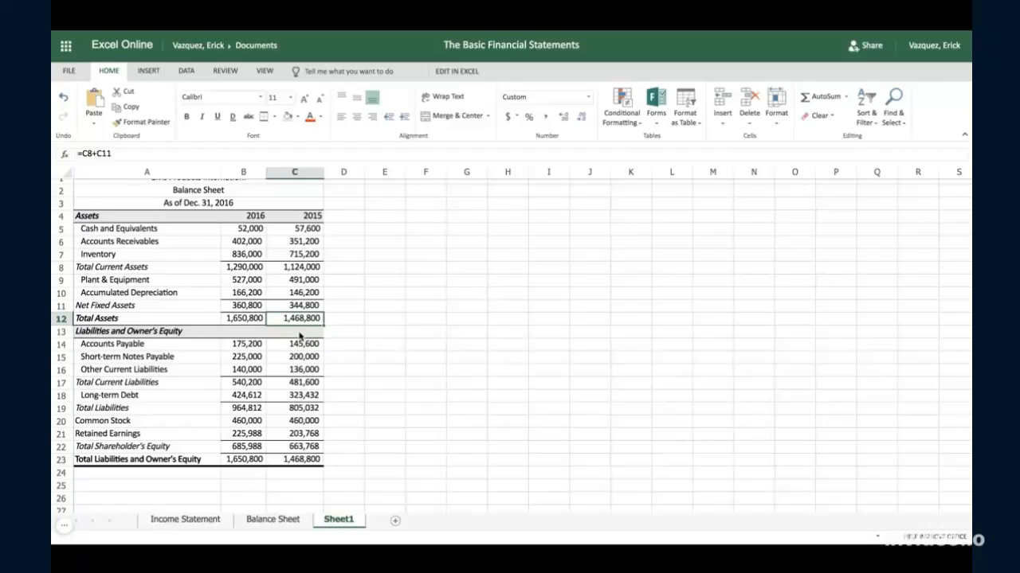
click(245, 319)
key(shift+Right)
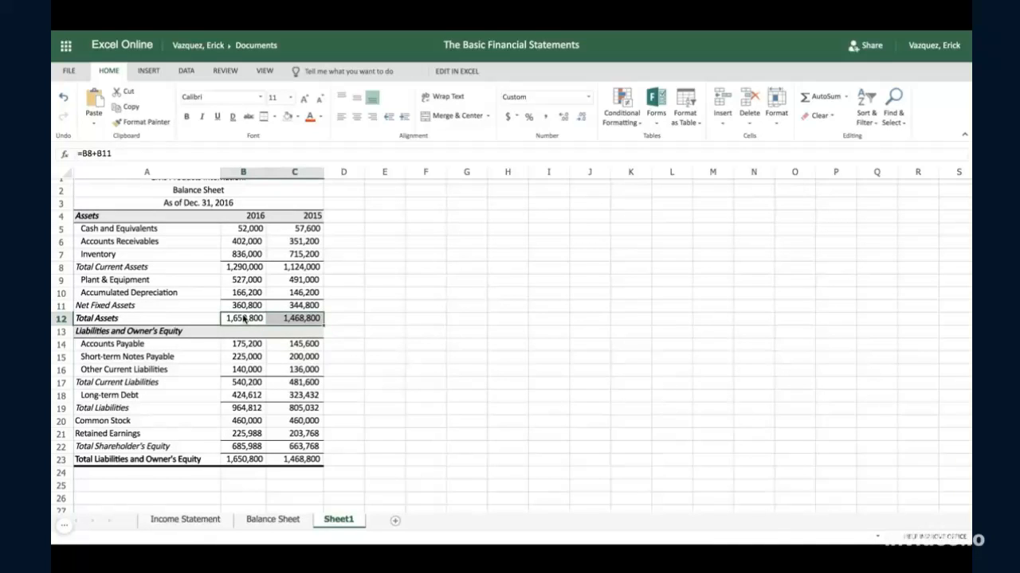
key(ctrl+b)
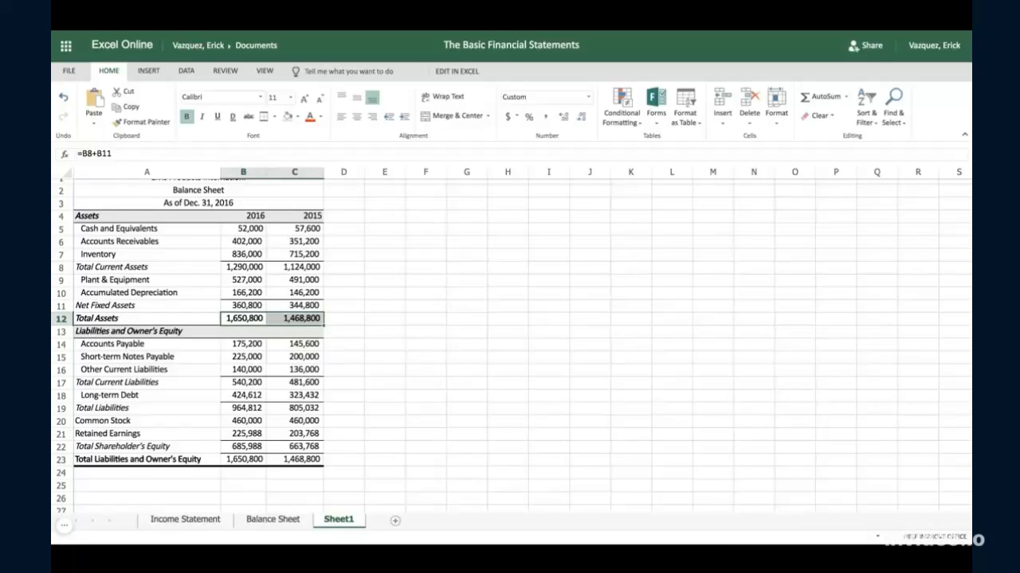
click(247, 462)
key(shift+Right)
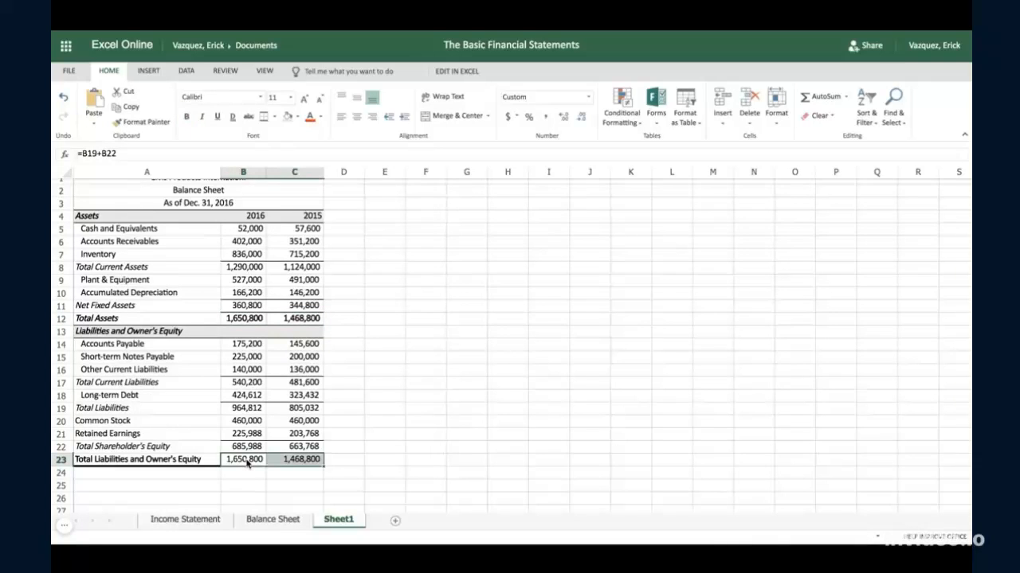
key(ctrl+b)
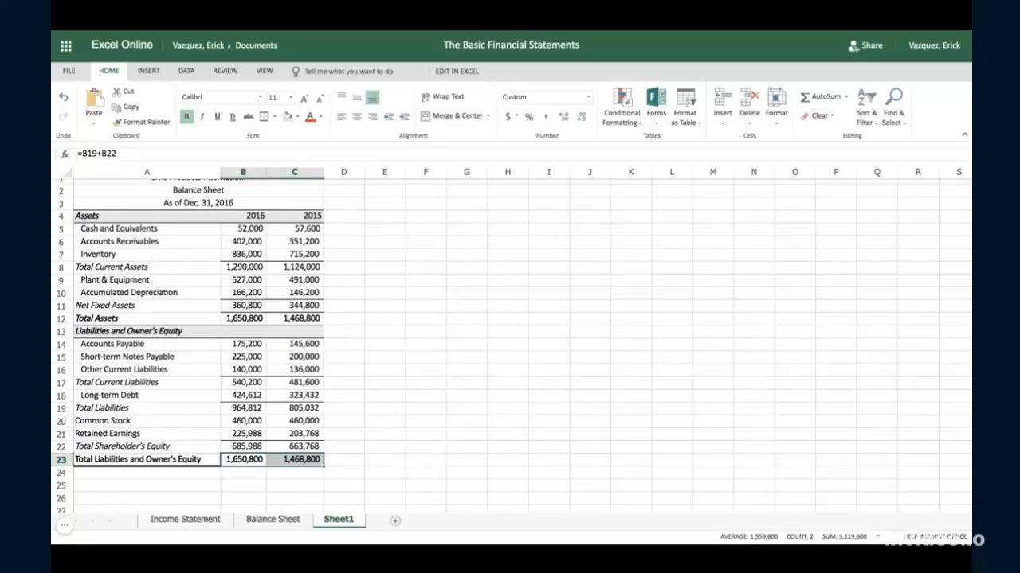
- Compare the formatting of the new balance sheet on Sheet1 with the existing Balance Sheet worksheet
scroll(257, 438, up, 1)
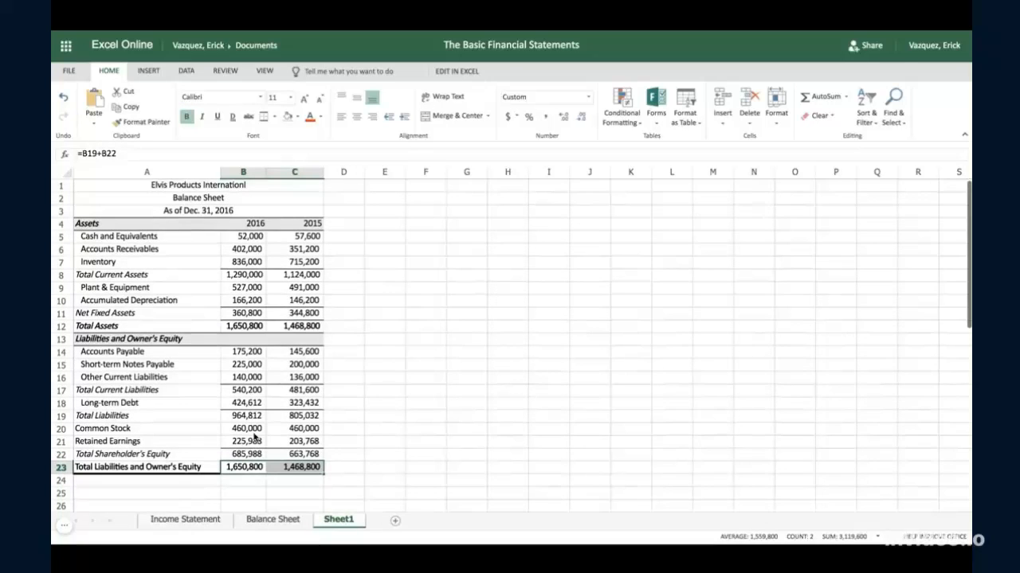
click(371, 402)
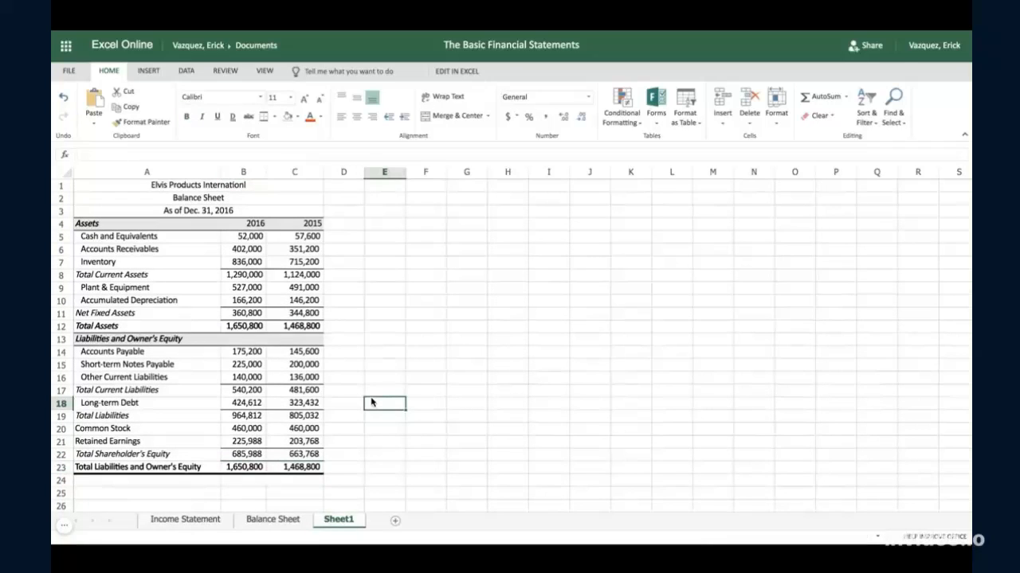
click(289, 526)
click(329, 518)
click(265, 522)
click(332, 519)
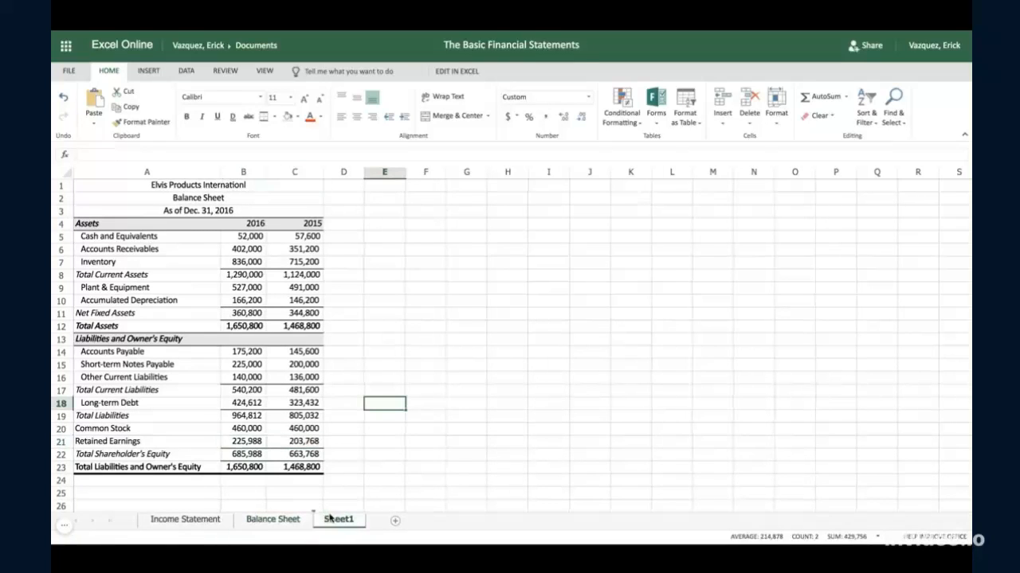
- Bold the three title lines in A1:C3 of Sheet1, covering the company name, Balance Sheet and the date
click(189, 190)
drag(189, 190, 192, 209)
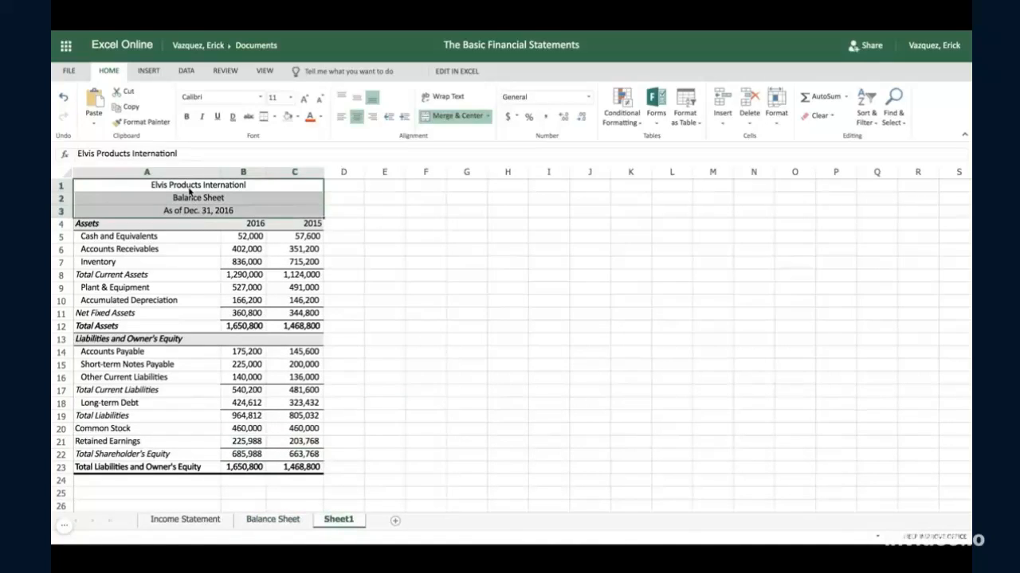
key(ctrl+b)
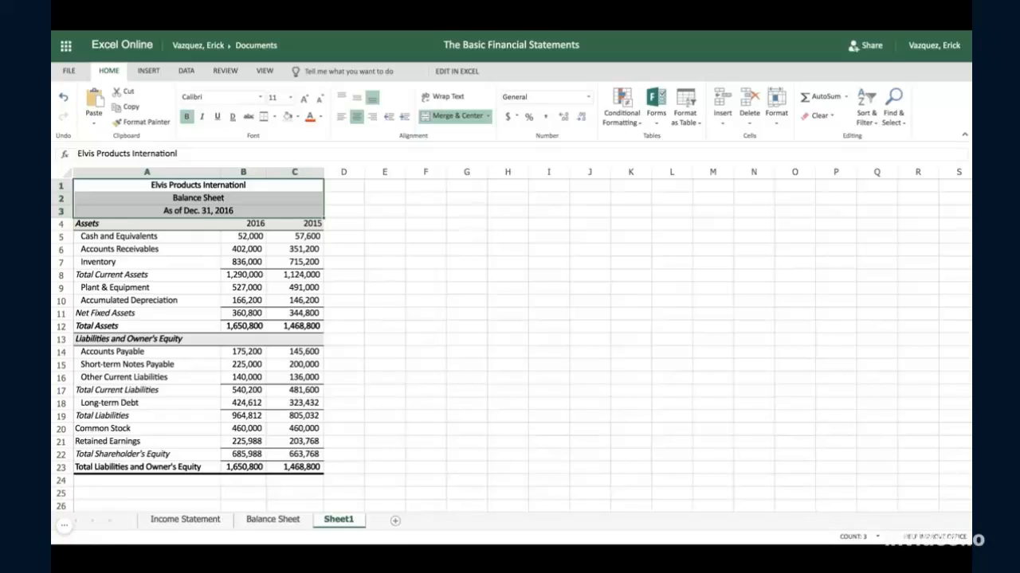
- Review the Income Statement worksheet and the existing Balance Sheet worksheet
click(185, 521)
click(255, 521)
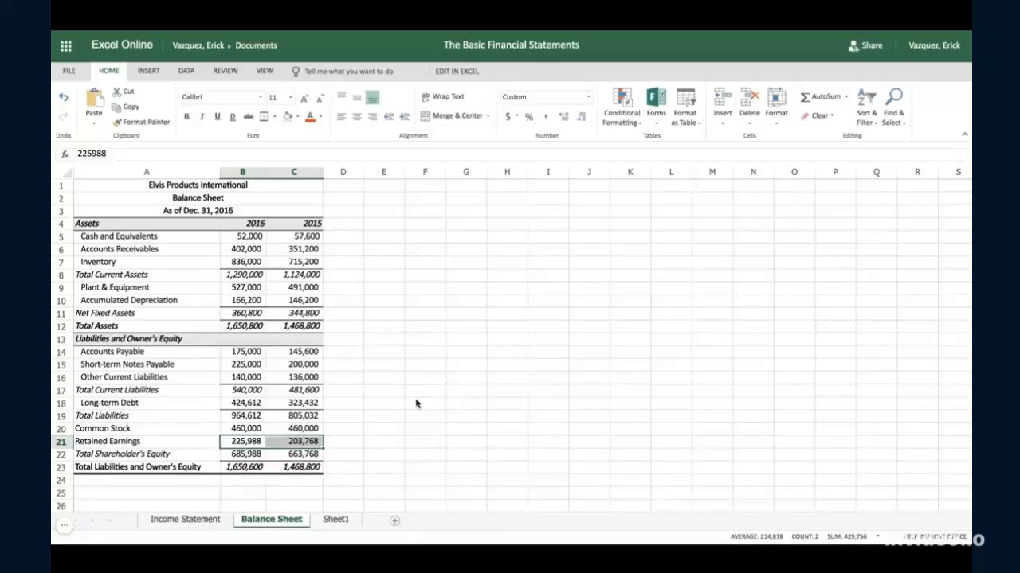
scroll(416, 403, down, 2)
scroll(416, 403, up, 2)
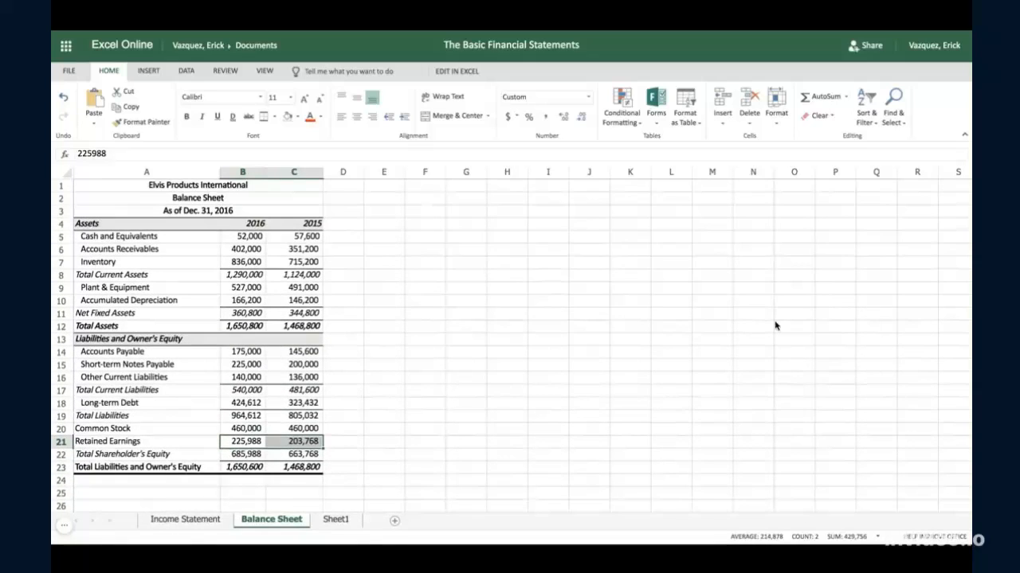